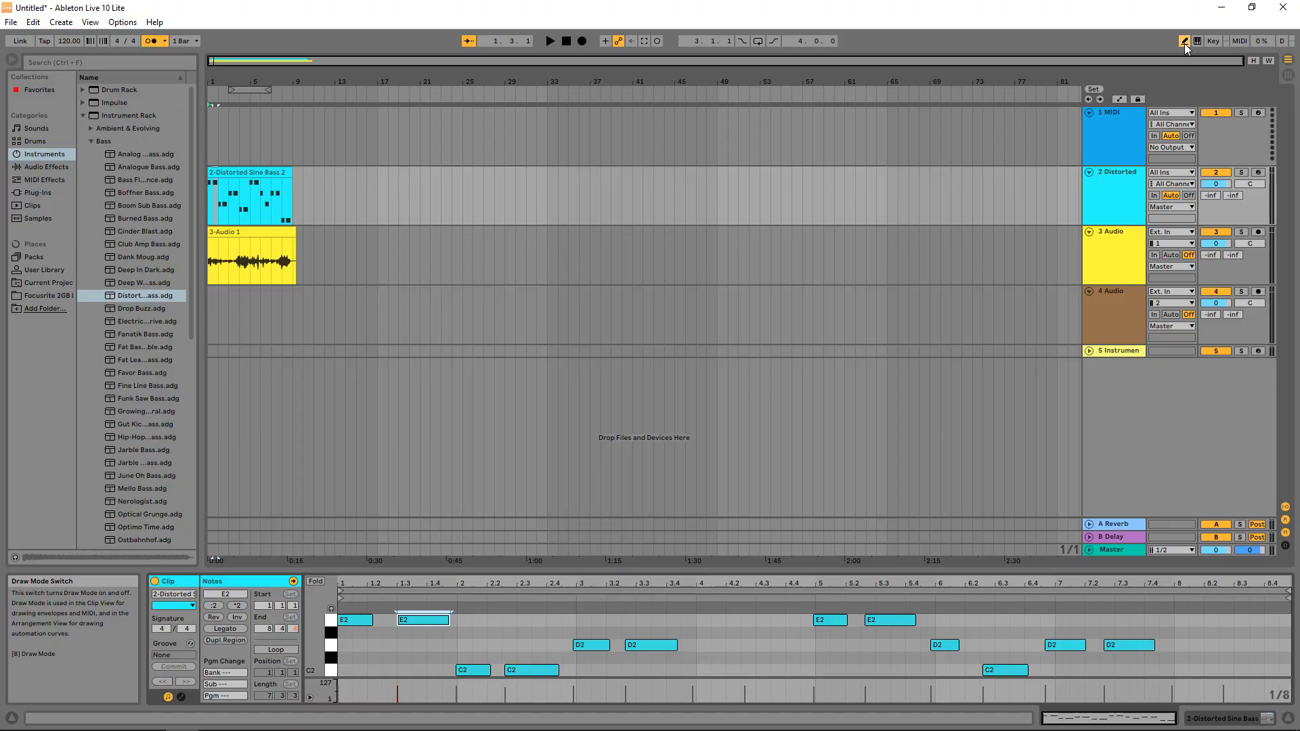
Draw three short E2 notes around bar 2 in the bass clip
{"action": "left_click_drag", "start_coordinate": [474, 619], "coordinate": [516, 619]}
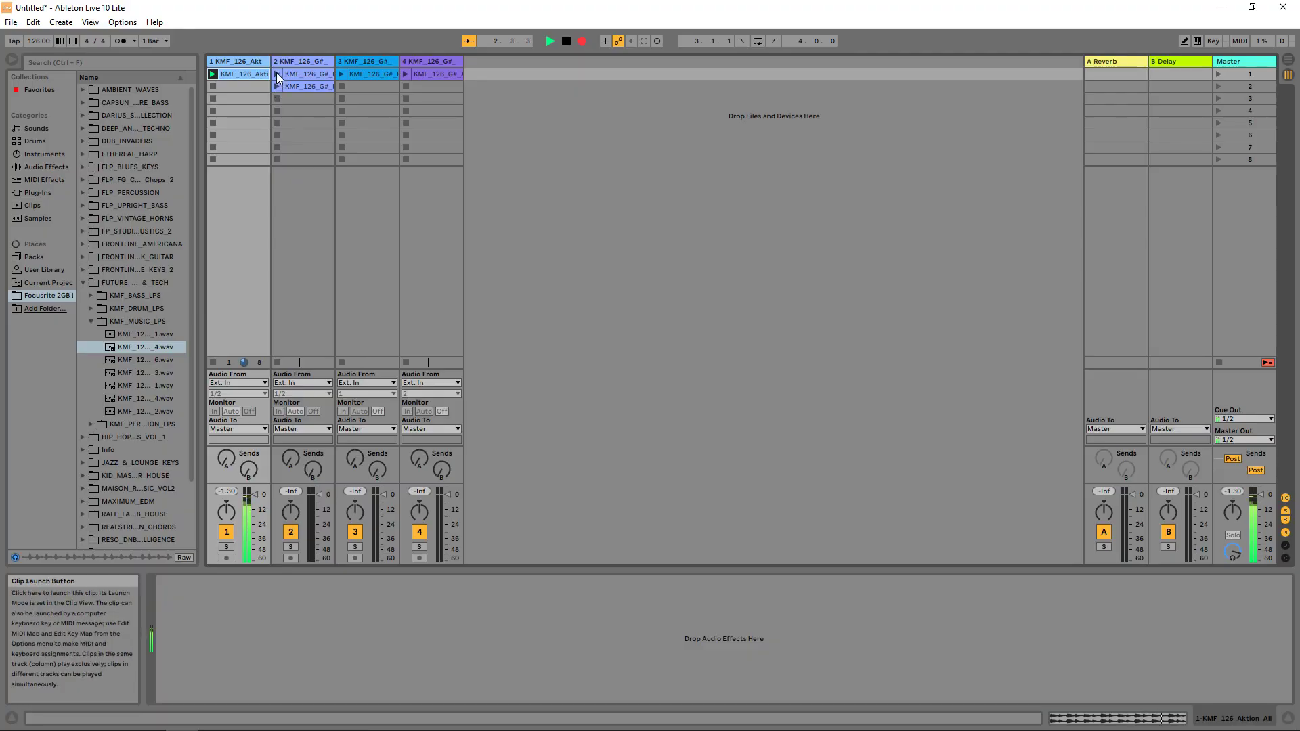
Launch track 2's first loop so it plays
{"action": "left_click", "coordinate": [277, 75]}
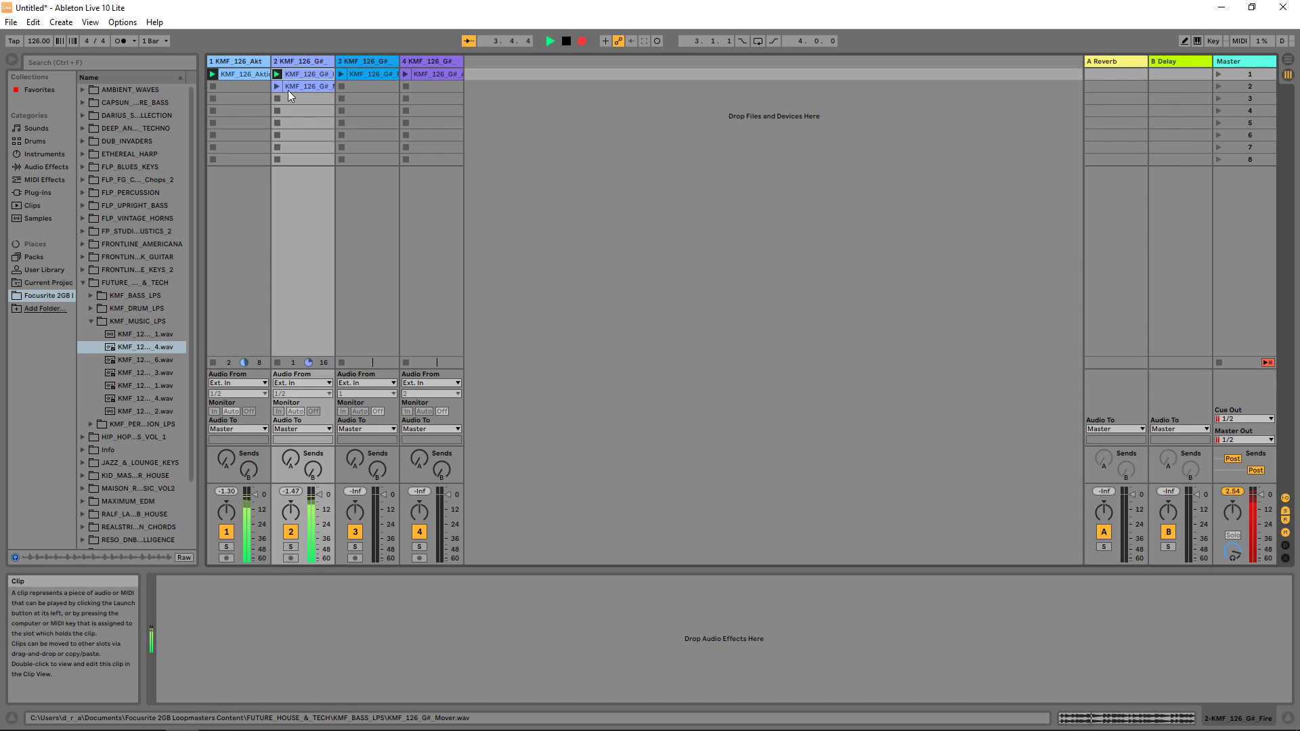
Launch track 3's first loop alongside the playing clips
{"action": "left_click", "coordinate": [342, 74]}
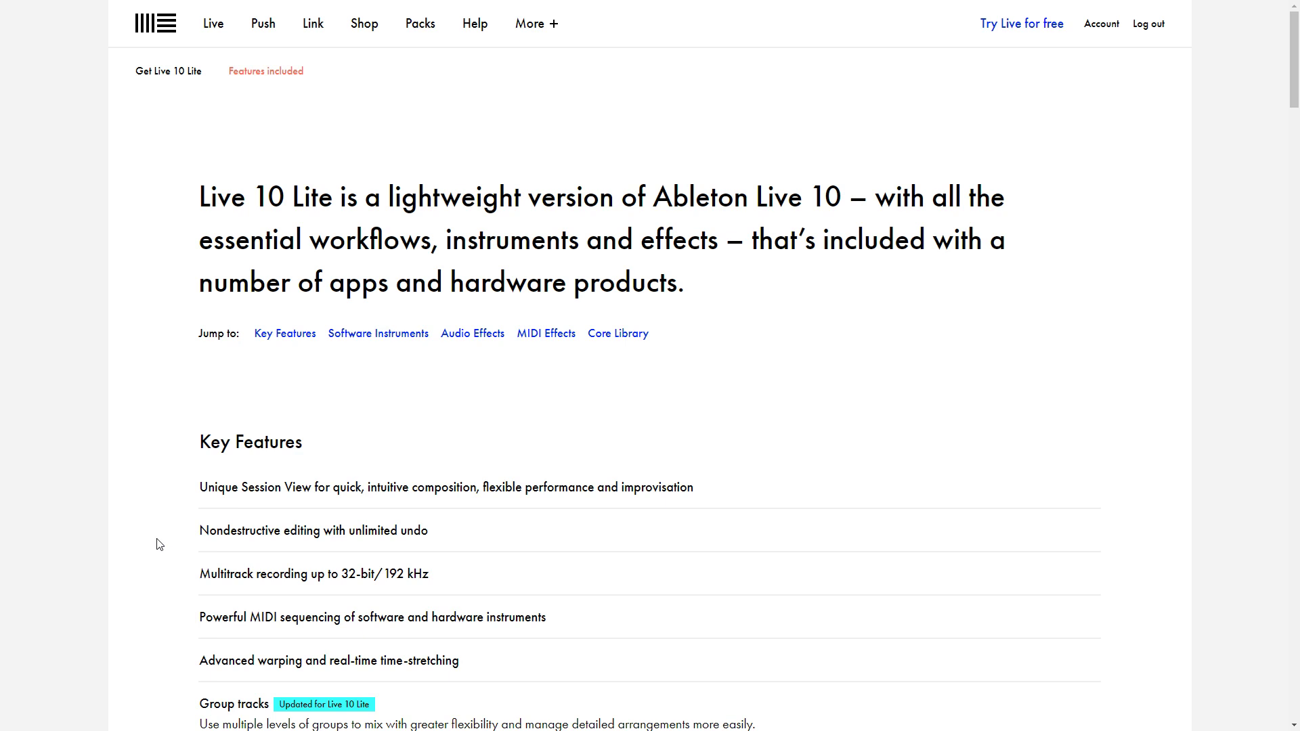
Scroll through the Live 10 Lite Key Features, Software Instruments, and Audio and MIDI Effects sections
{"action": "scroll", "coordinate": [159, 545], "scroll_direction": "down", "scroll_amount": 3}
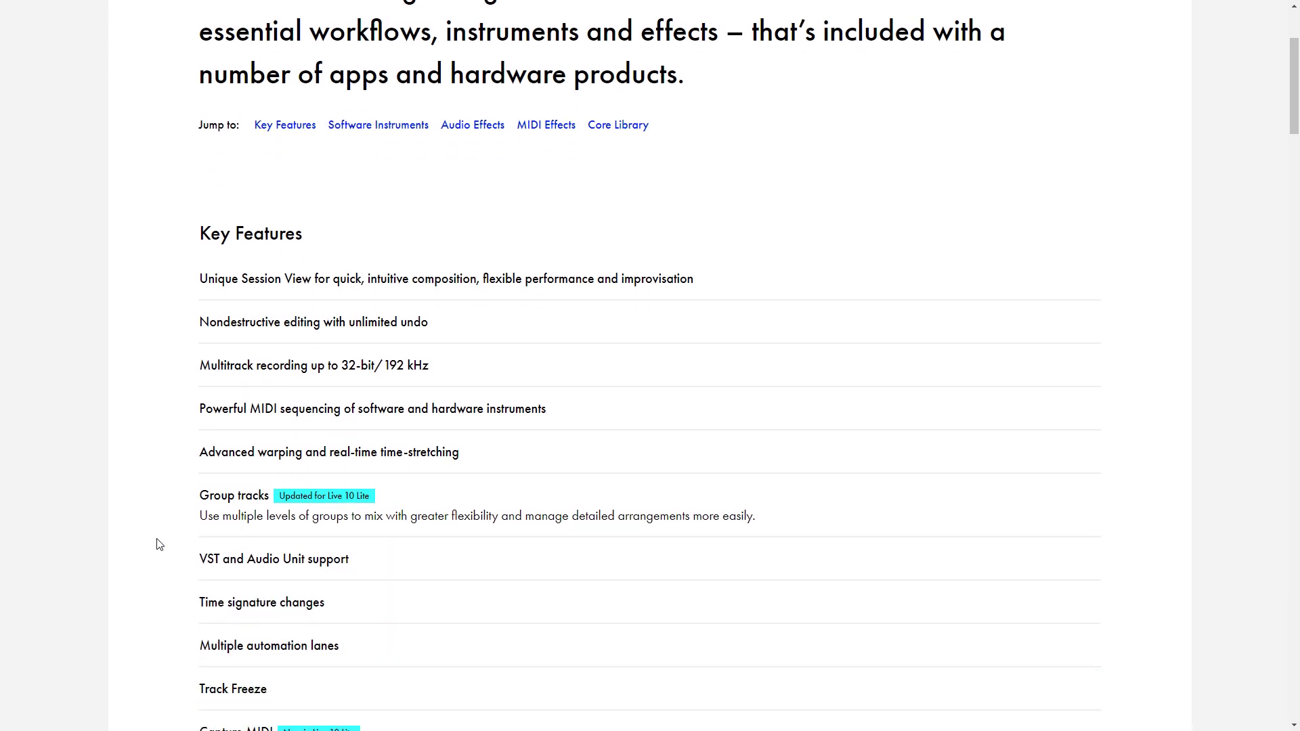
{"action": "scroll", "coordinate": [159, 543], "scroll_direction": "down", "scroll_amount": 5}
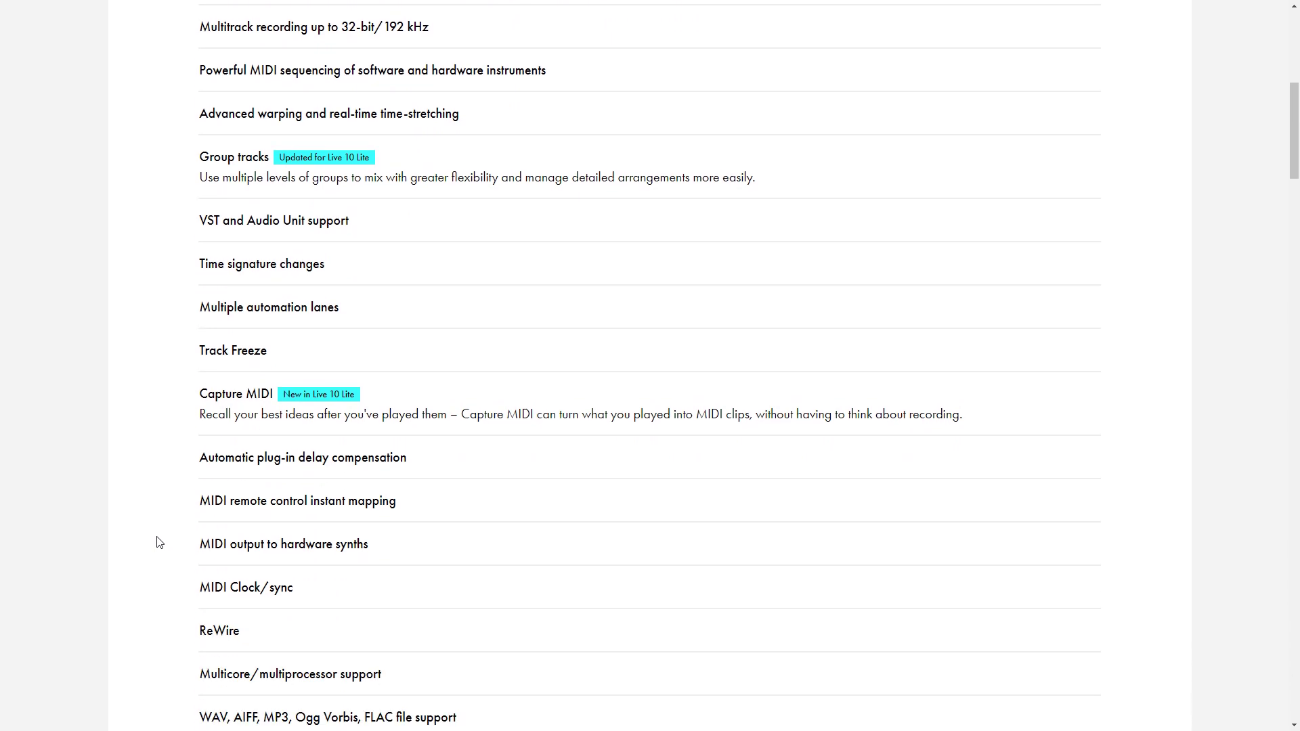
{"action": "scroll", "coordinate": [159, 542], "scroll_direction": "down", "scroll_amount": 13}
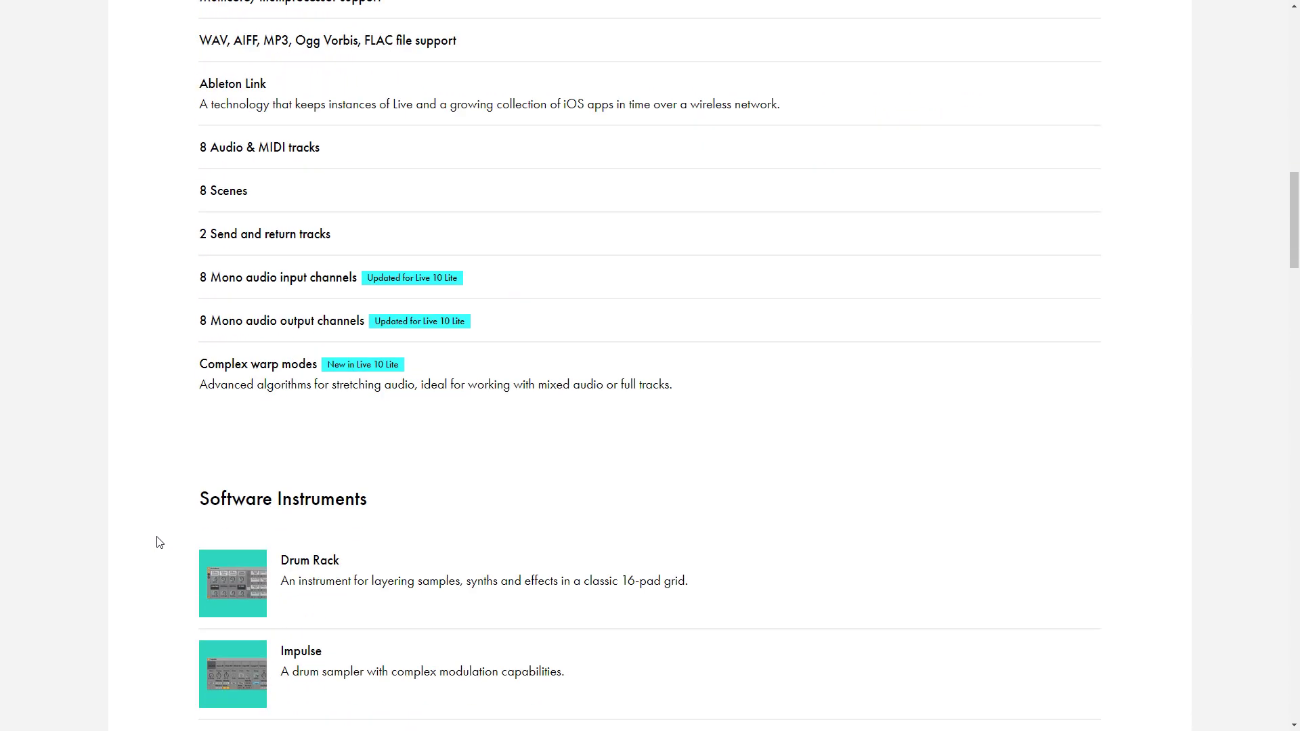
{"action": "scroll", "coordinate": [159, 542], "scroll_direction": "down", "scroll_amount": 4}
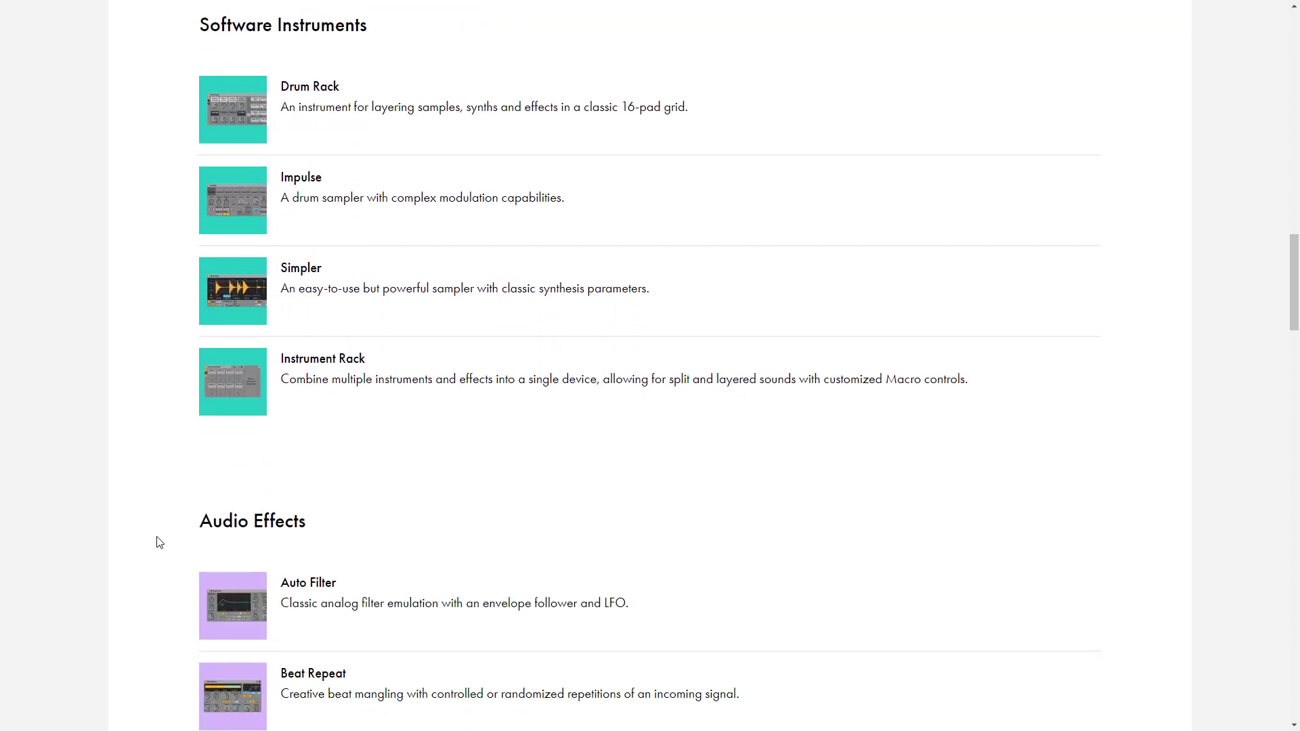
{"action": "scroll", "coordinate": [159, 543], "scroll_direction": "down", "scroll_amount": 11}
{"action": "scroll", "coordinate": [159, 542], "scroll_direction": "down", "scroll_amount": 11}
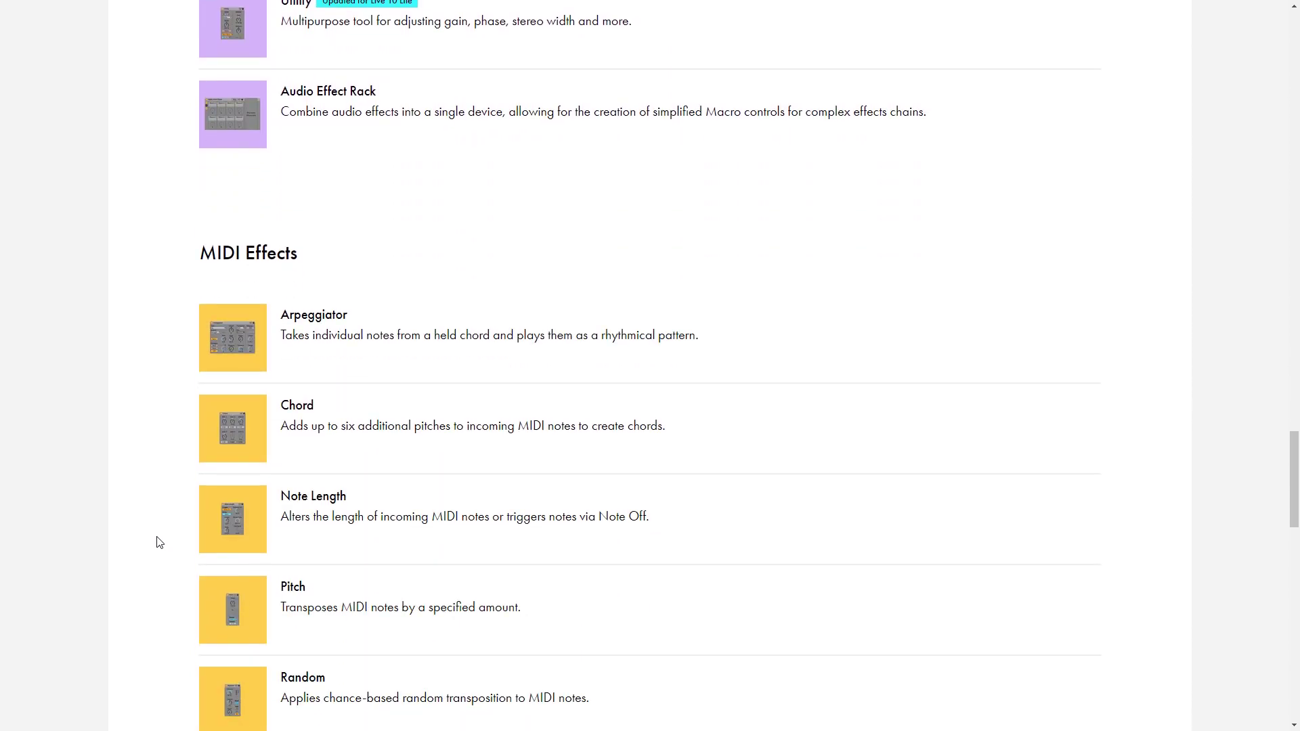
{"action": "scroll", "coordinate": [159, 542], "scroll_direction": "down", "scroll_amount": 10}
{"action": "scroll", "coordinate": [159, 542], "scroll_direction": "down", "scroll_amount": 5}
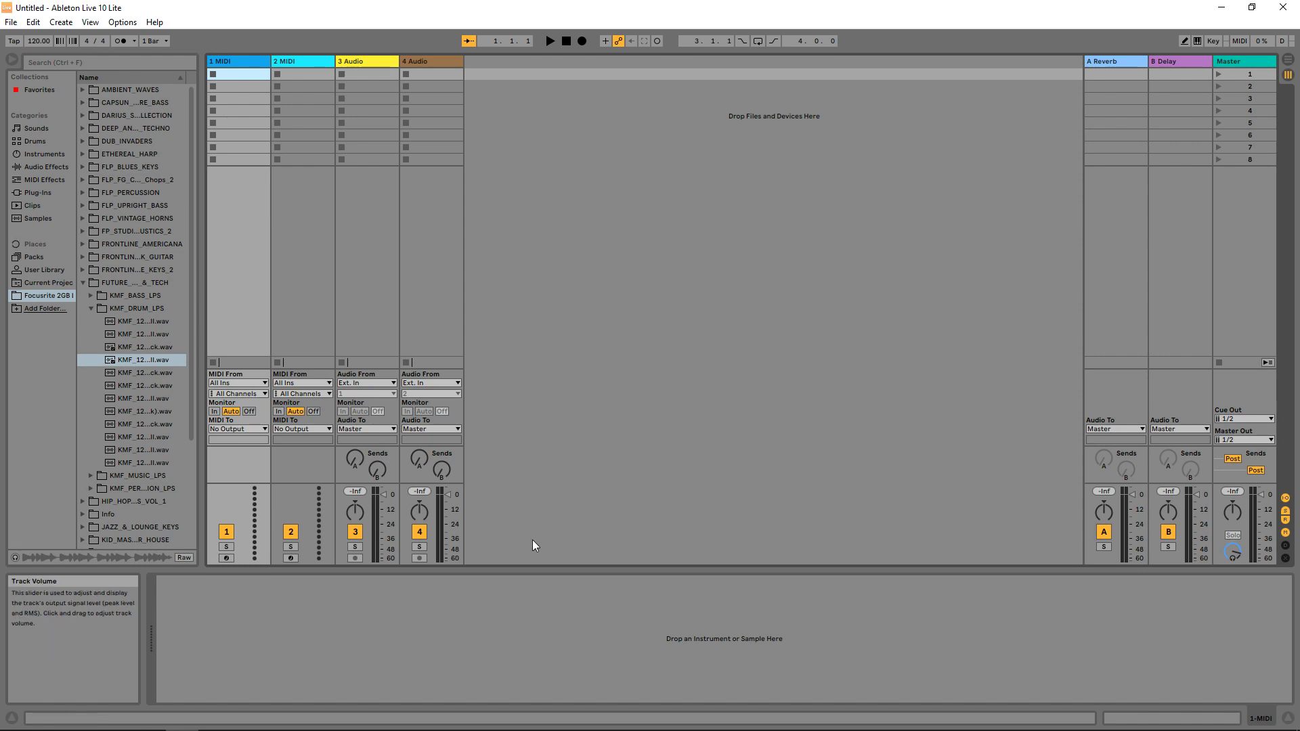
In Preferences, set Driver Type to ASIO with the Focusrite USB 2.0 Audio Driver
{"action": "left_click", "coordinate": [122, 23]}
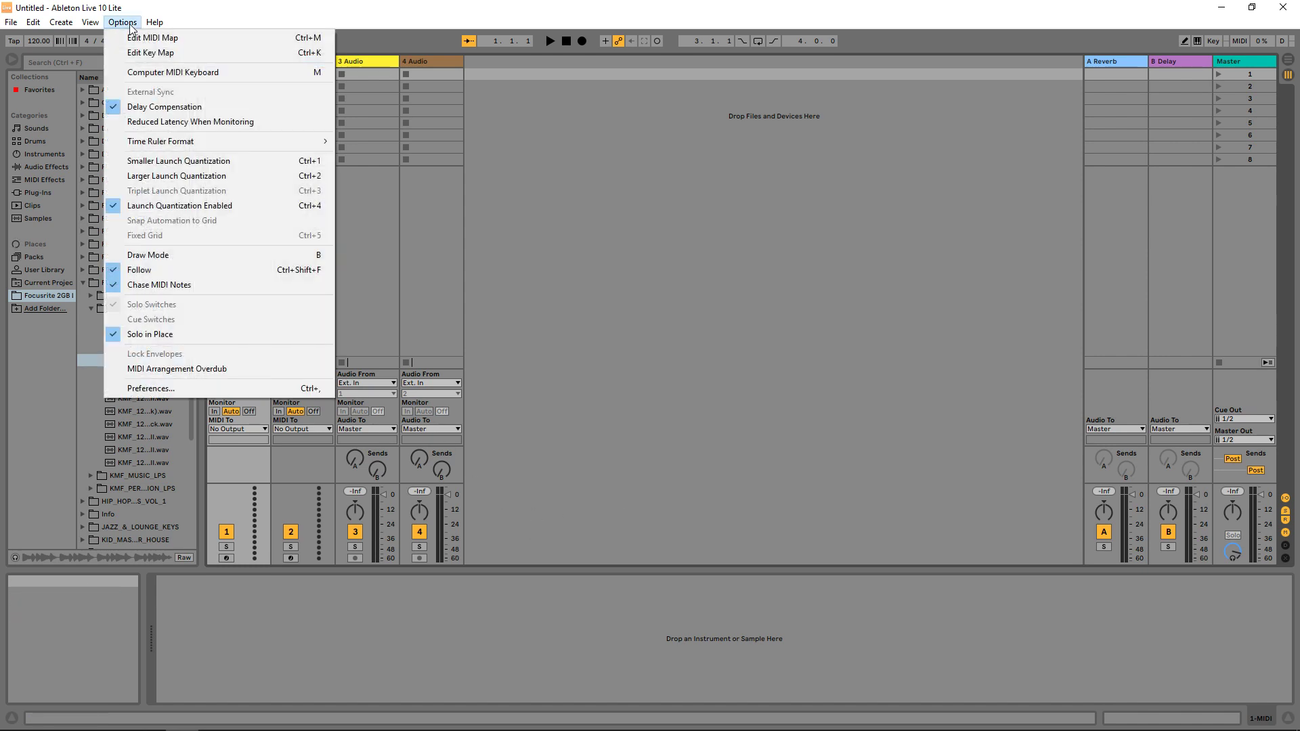
{"action": "left_click", "coordinate": [188, 388]}
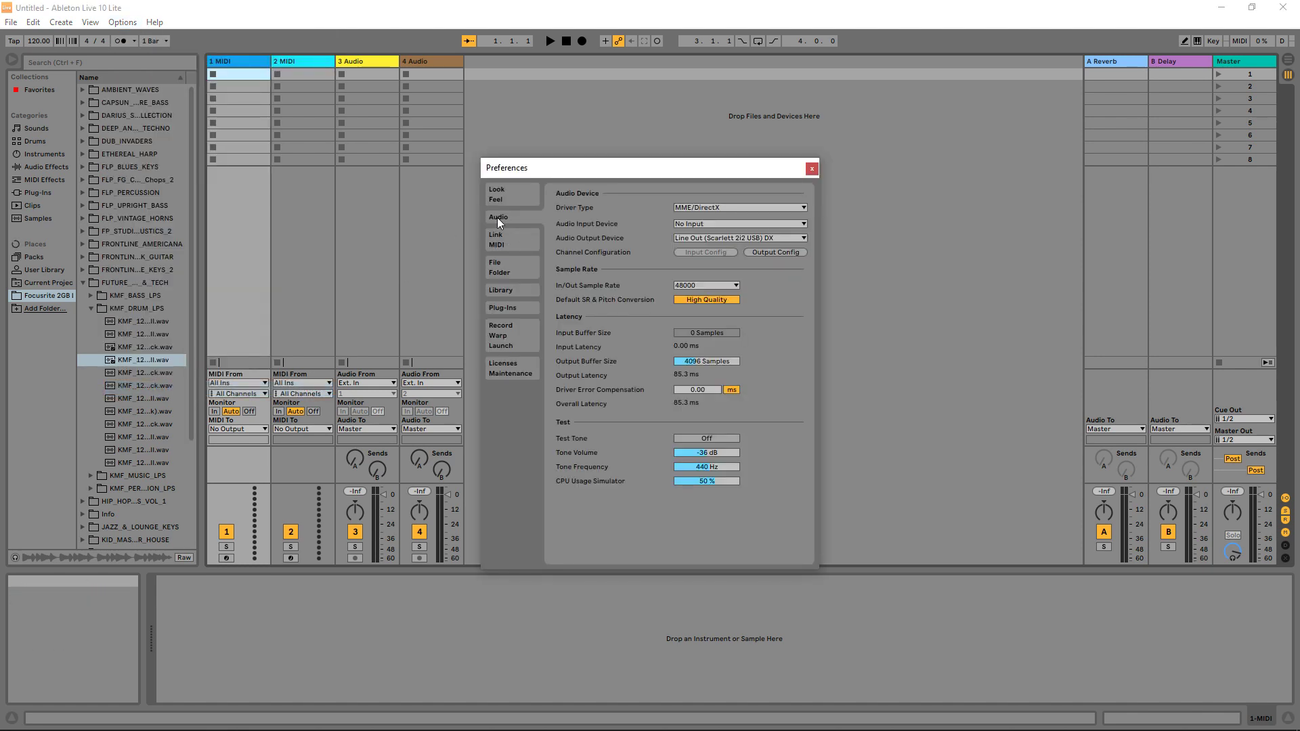
{"action": "left_click", "coordinate": [701, 209]}
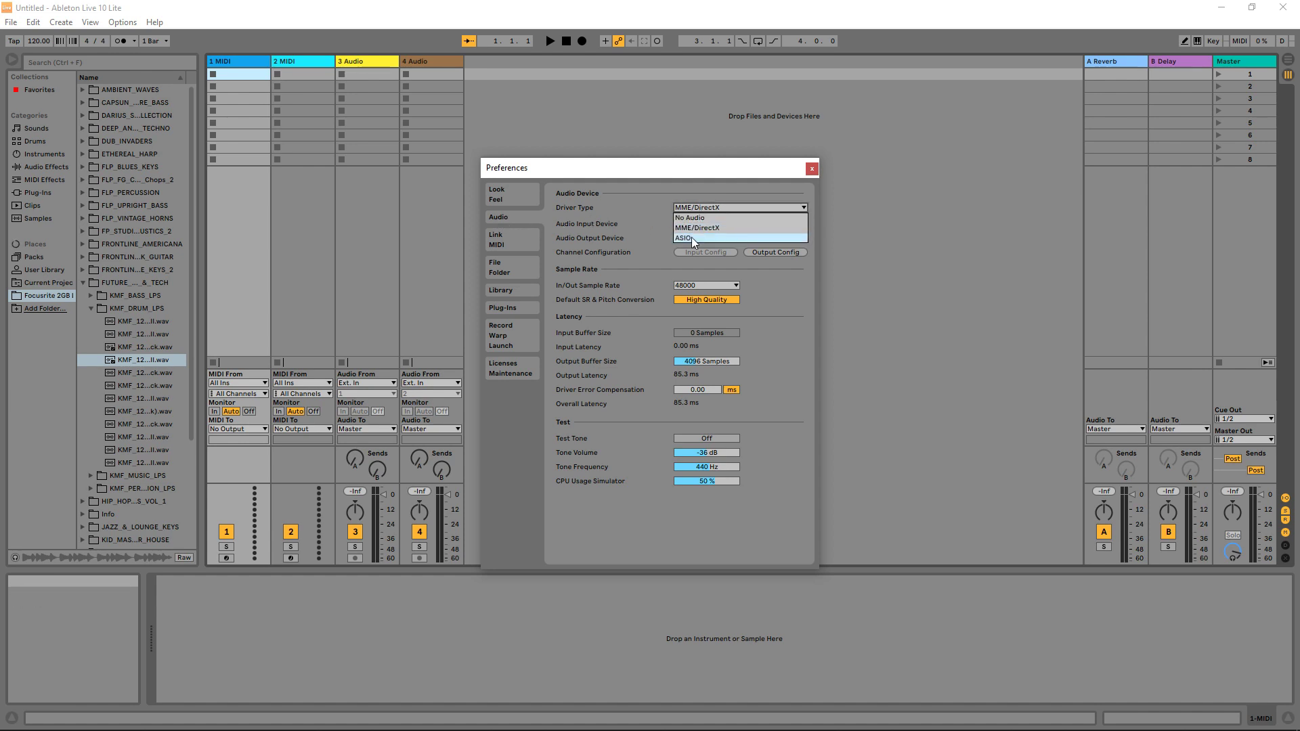
{"action": "left_click", "coordinate": [692, 237]}
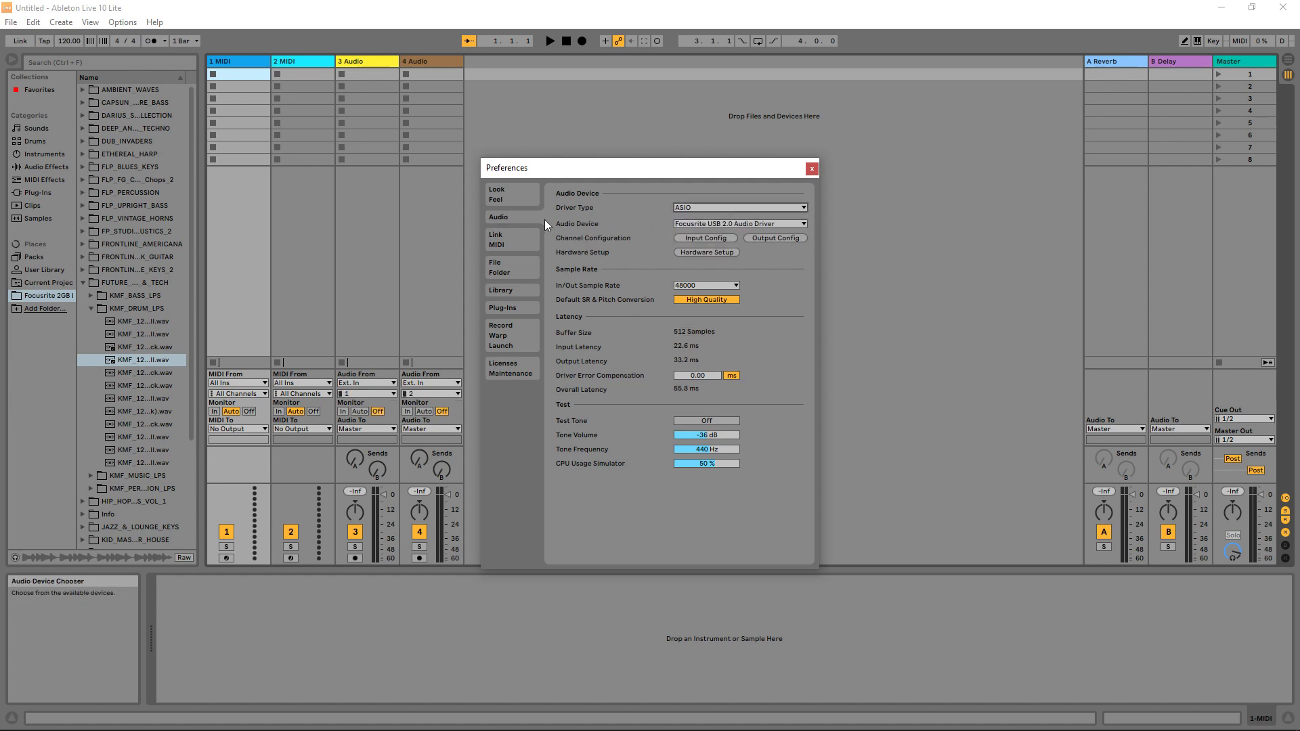
{"action": "left_click", "coordinate": [722, 224]}
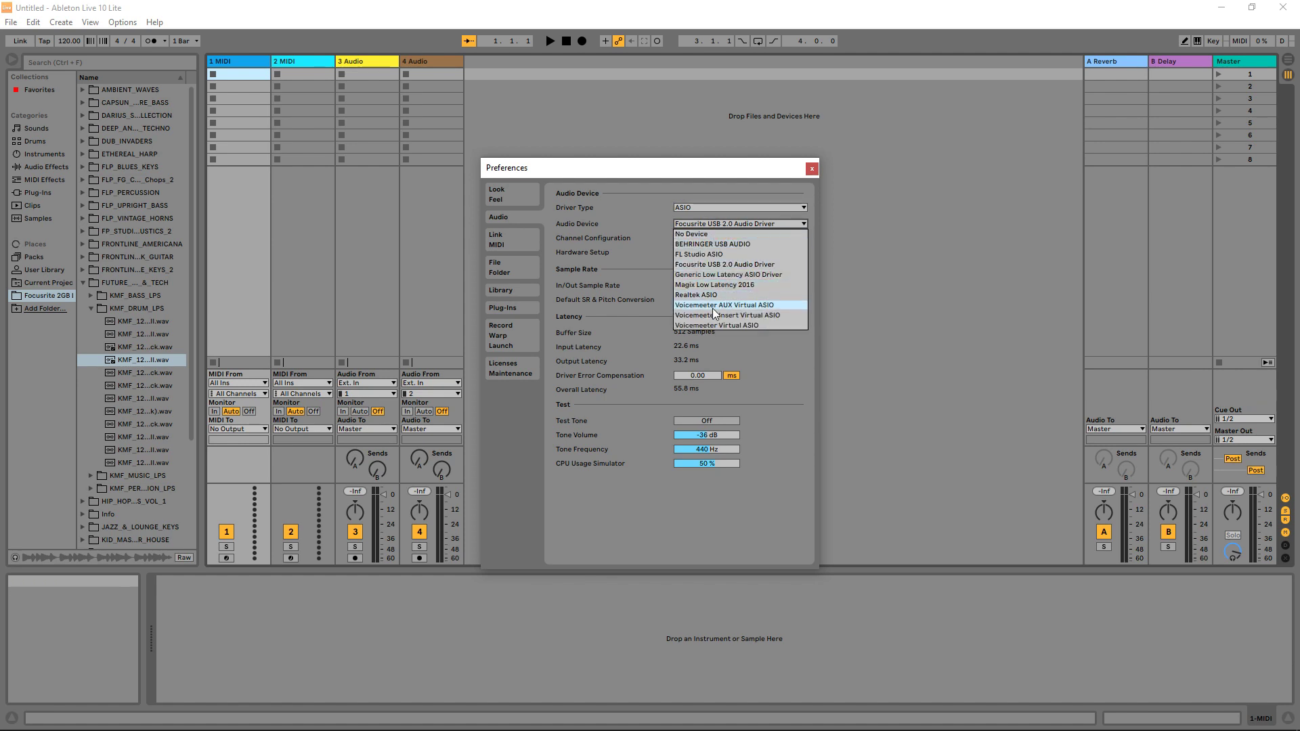
{"action": "left_click", "coordinate": [715, 263]}
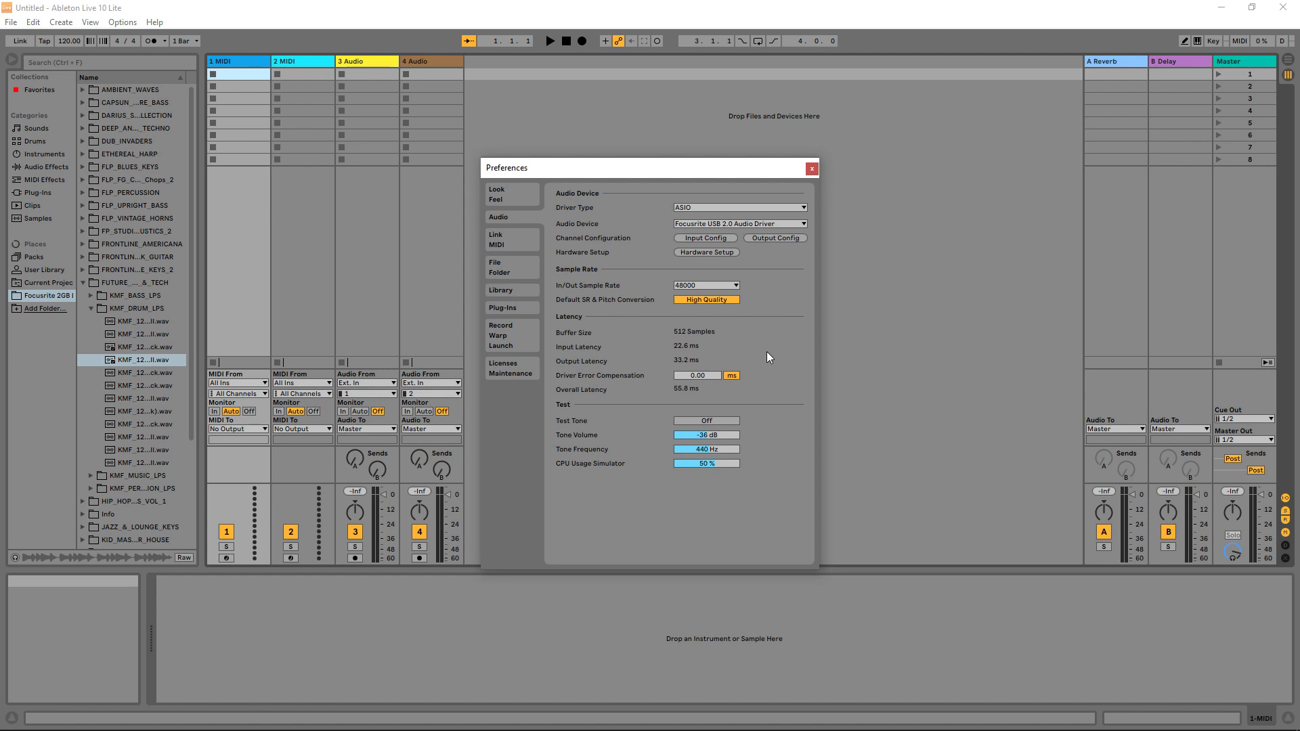
{"action": "left_click", "coordinate": [511, 243]}
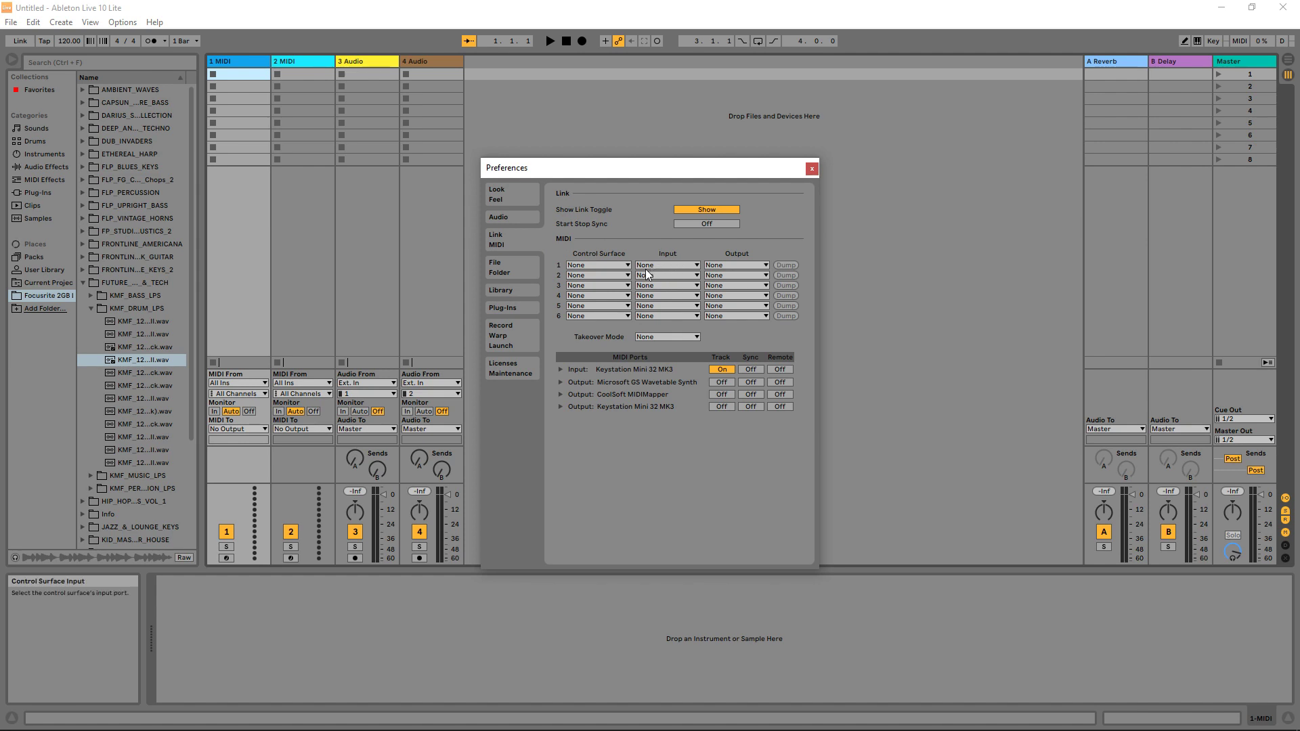
Set MIDI row 1 input to Keystation Mini 32 MK3, leave Control Surface None, and close Preferences
{"action": "left_click", "coordinate": [664, 266]}
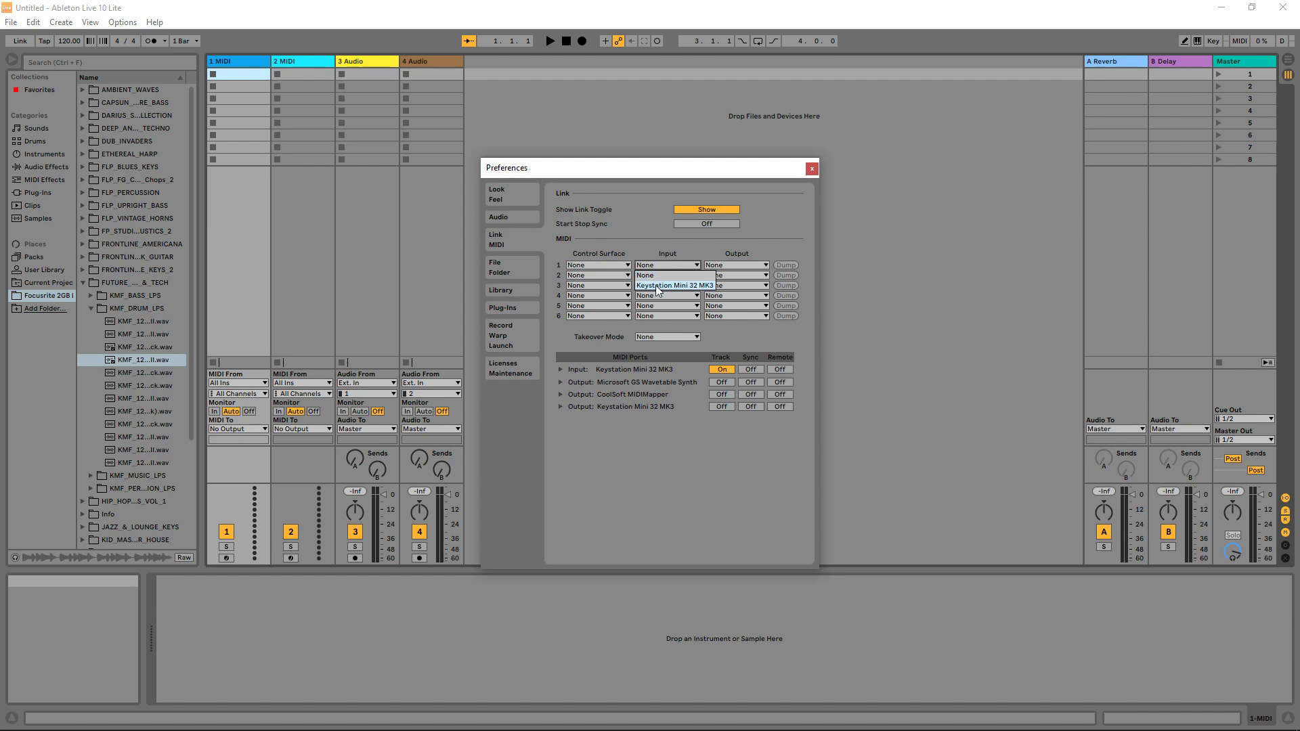
{"action": "left_click", "coordinate": [669, 285]}
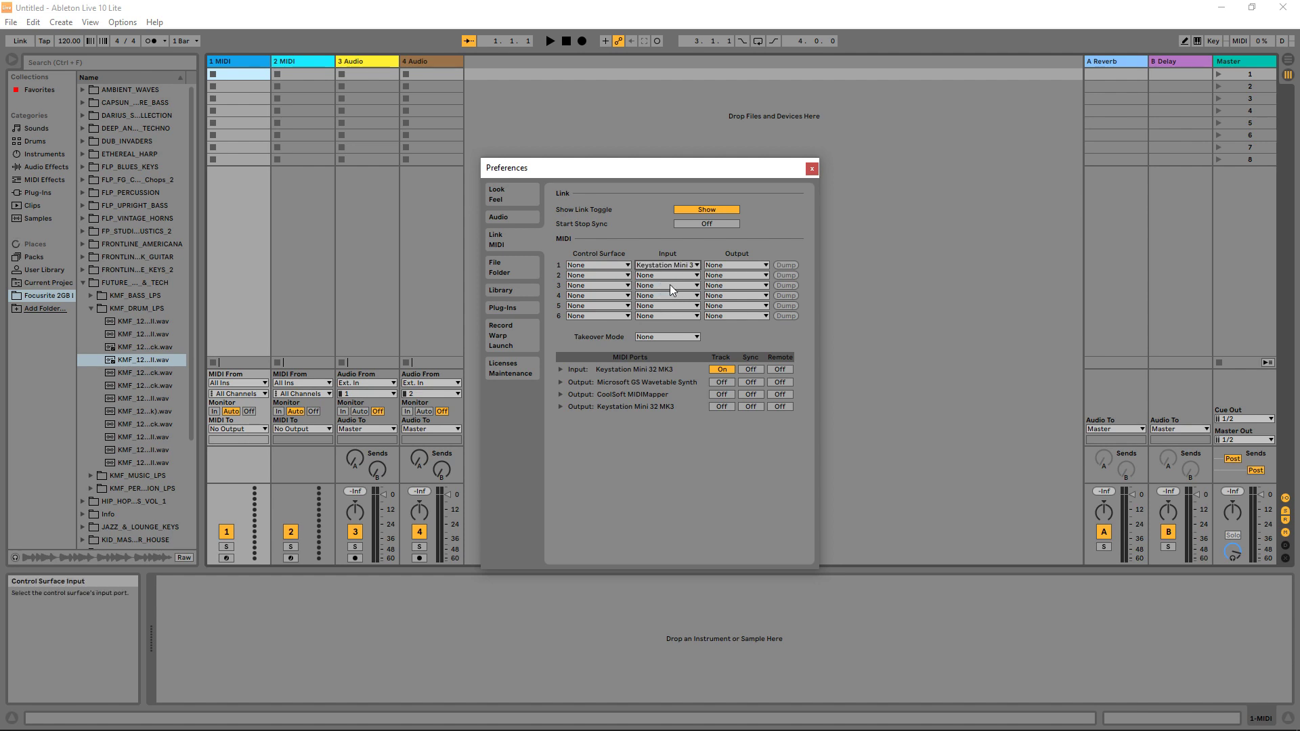
{"action": "left_click", "coordinate": [603, 266]}
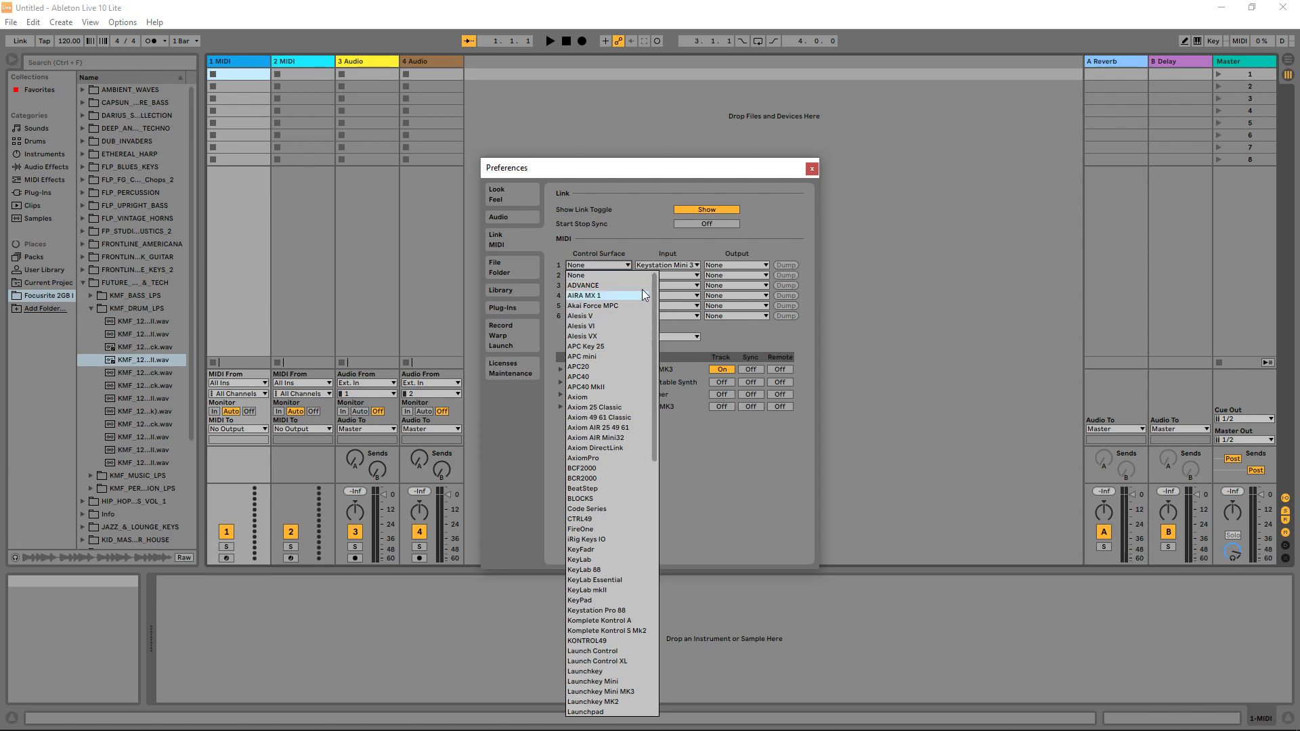
{"action": "left_click", "coordinate": [599, 266]}
{"action": "left_click", "coordinate": [603, 264]}
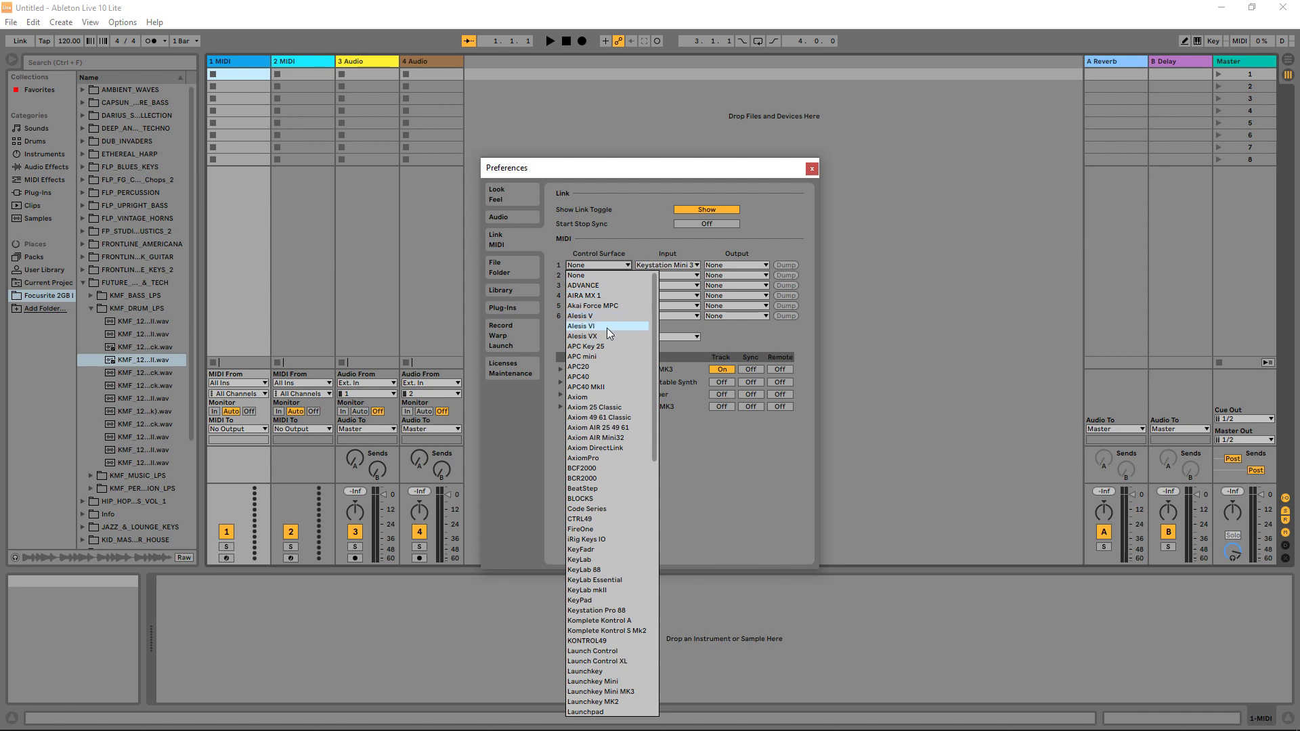
{"action": "scroll", "coordinate": [632, 534], "scroll_direction": "down", "scroll_amount": 4}
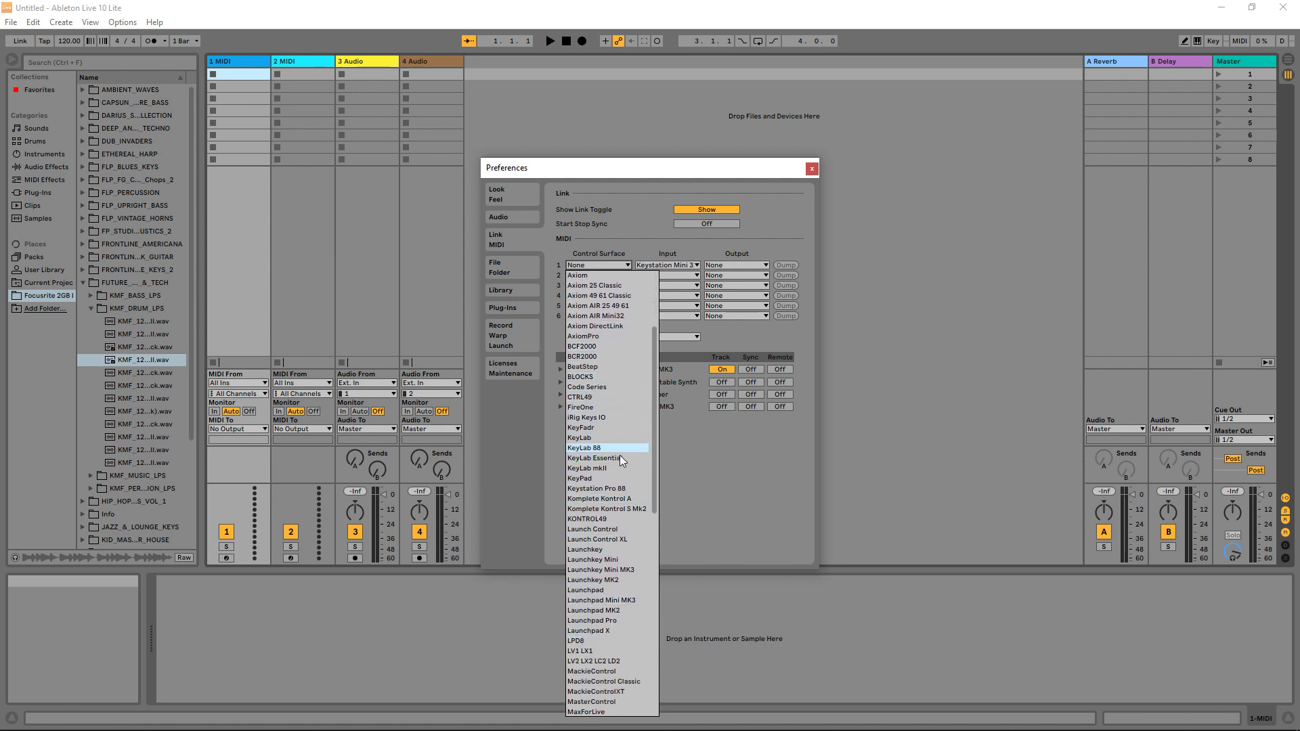
{"action": "left_click", "coordinate": [778, 215]}
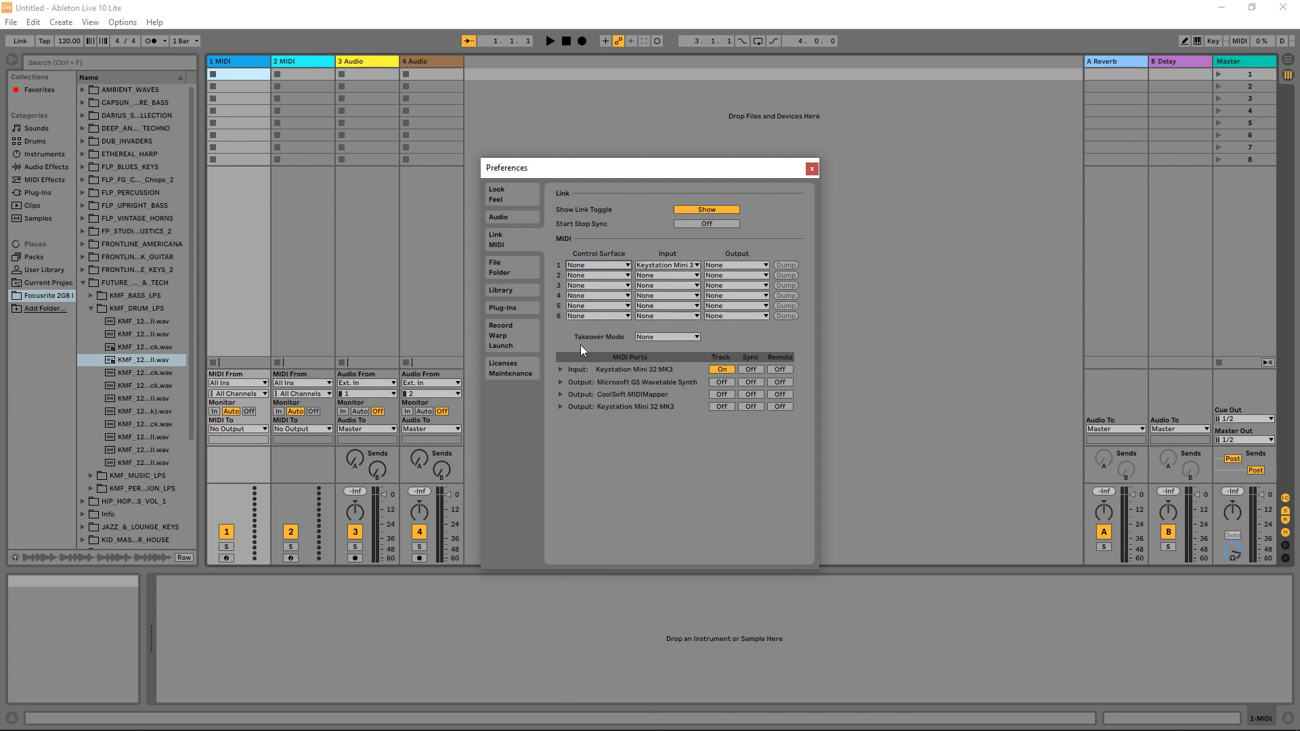
{"action": "left_click", "coordinate": [810, 169]}
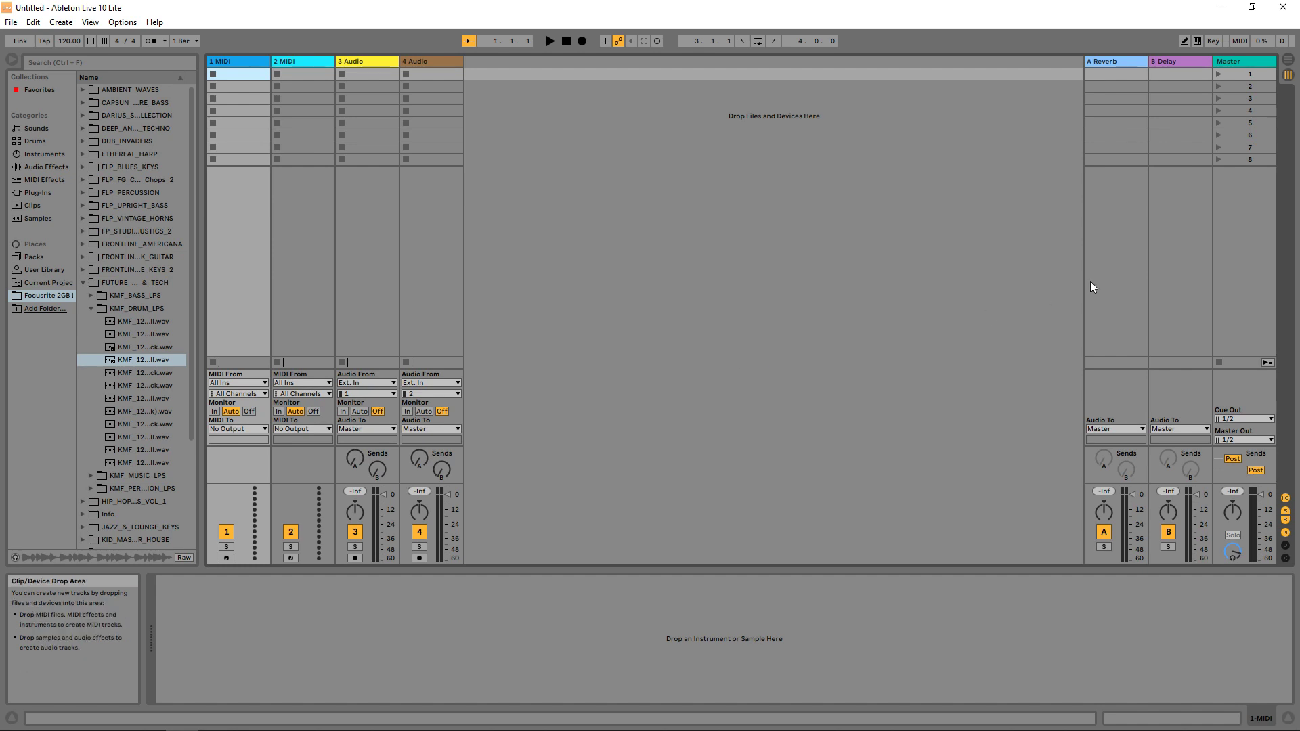
{"action": "left_click", "coordinate": [1289, 68]}
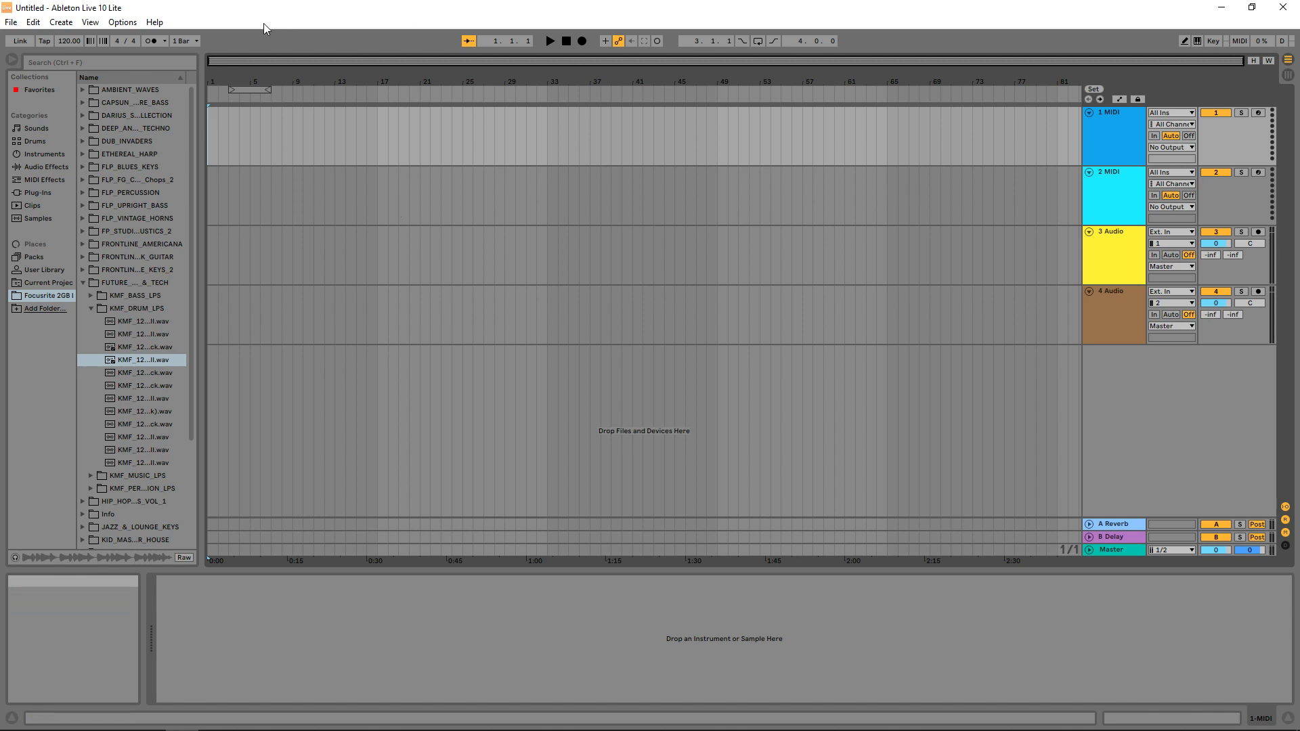
{"action": "left_click", "coordinate": [9, 64]}
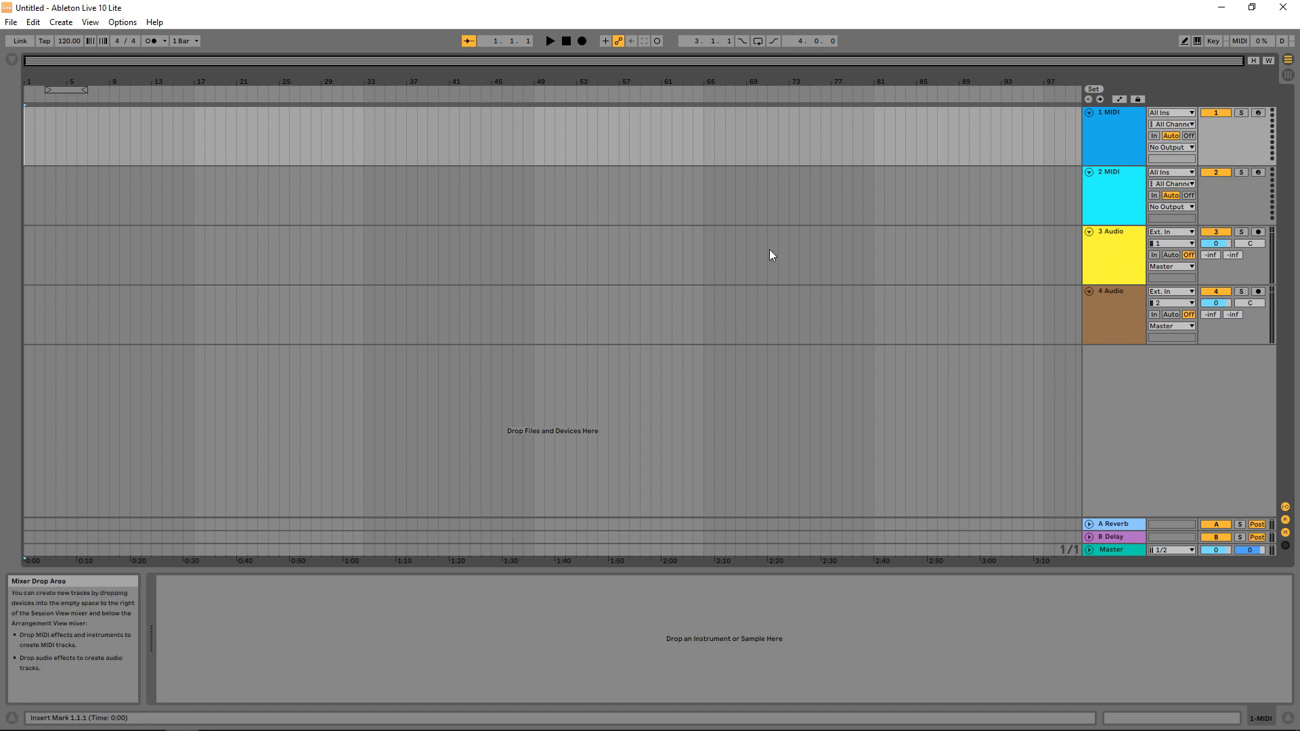
{"action": "left_click", "coordinate": [68, 30]}
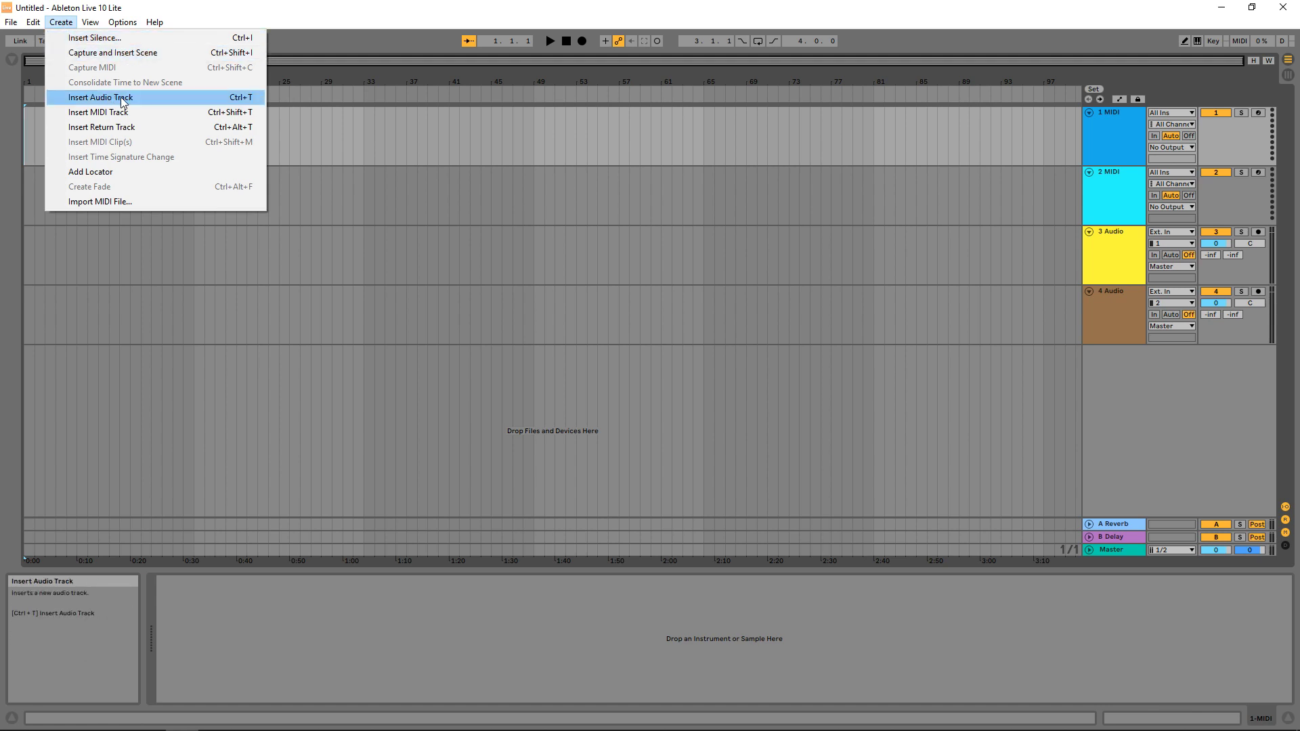
Choose input channel 1 for Track 3 Audio and arm it for recording
{"action": "left_click", "coordinate": [1156, 242]}
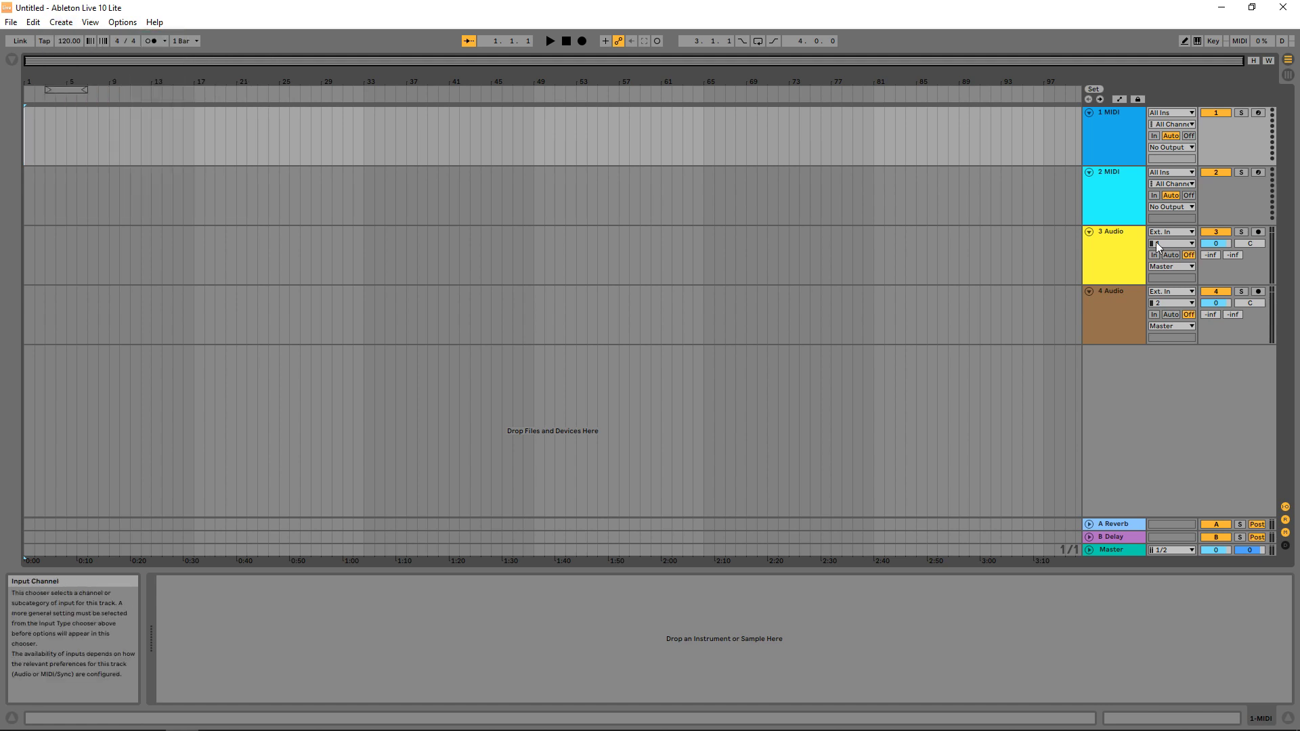
{"action": "left_click", "coordinate": [1156, 242]}
{"action": "left_click", "coordinate": [1188, 242]}
{"action": "left_click", "coordinate": [1176, 245]}
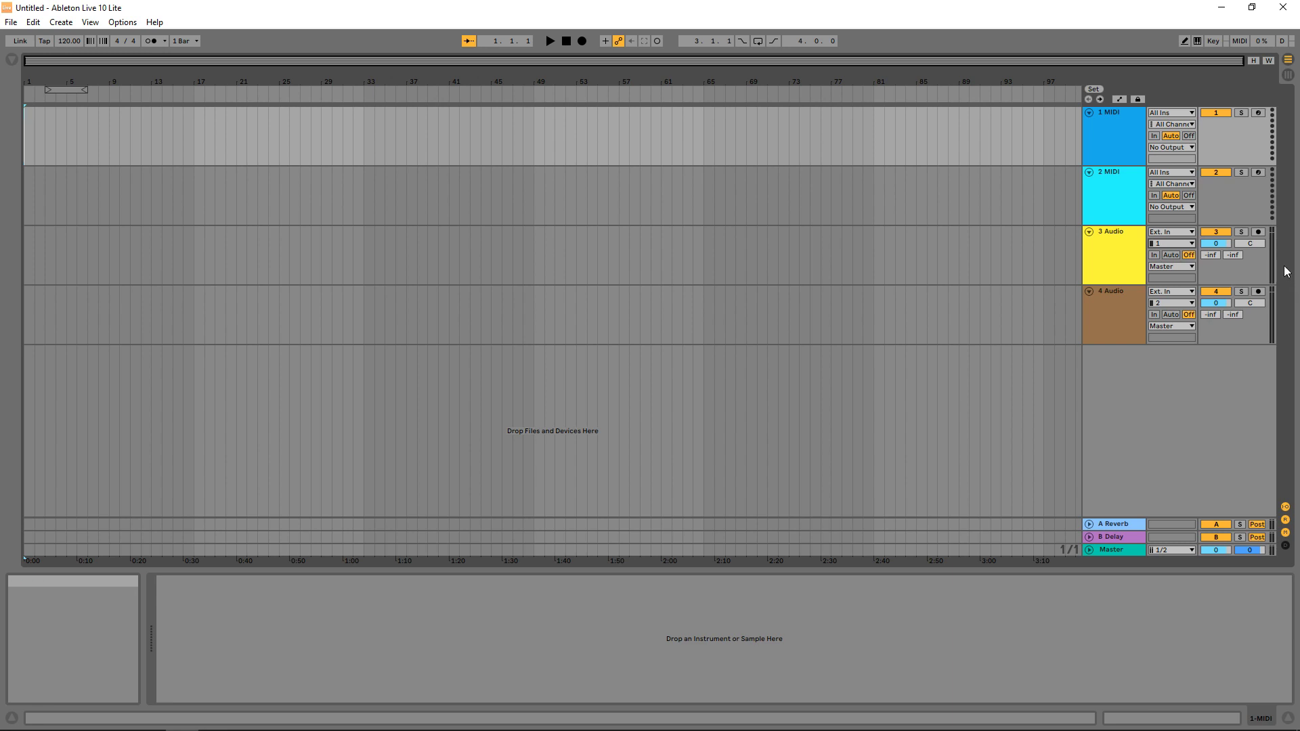
{"action": "left_click", "coordinate": [1258, 233]}
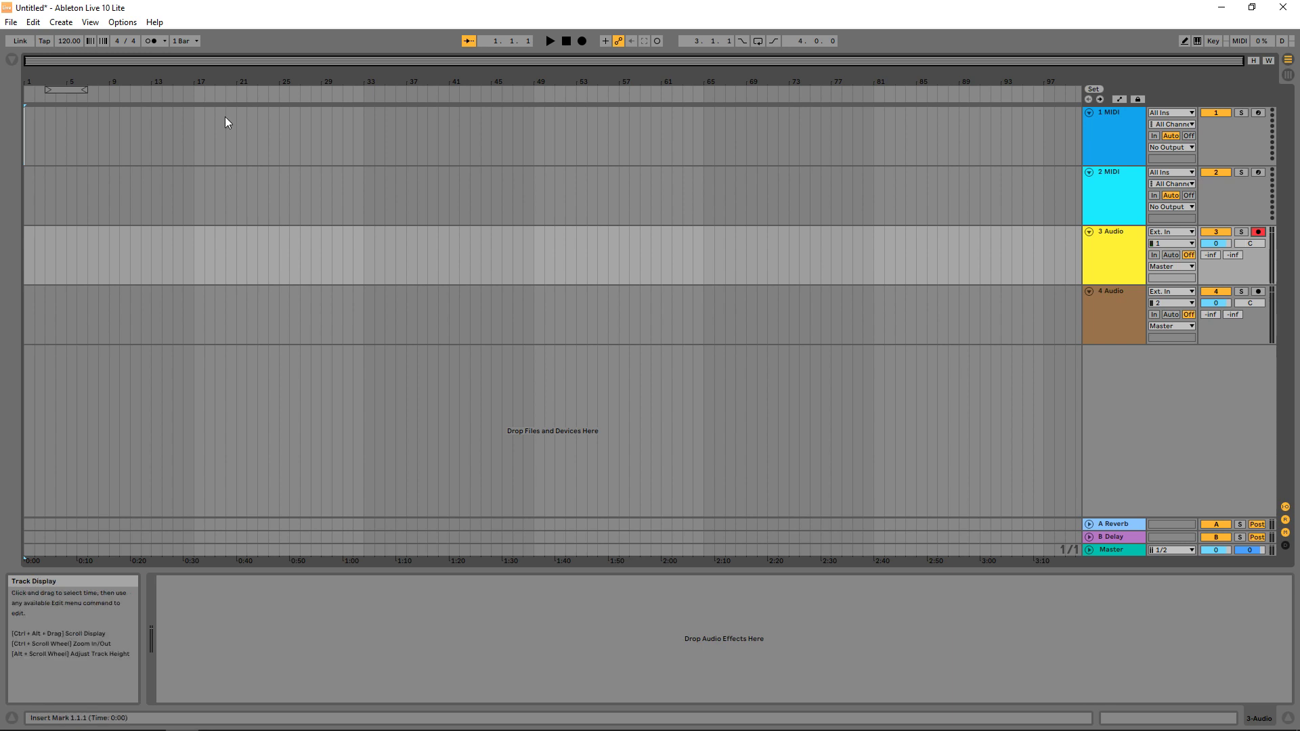
Enable the metronome with a Count-In of 1 Bar
{"action": "left_click", "coordinate": [151, 42]}
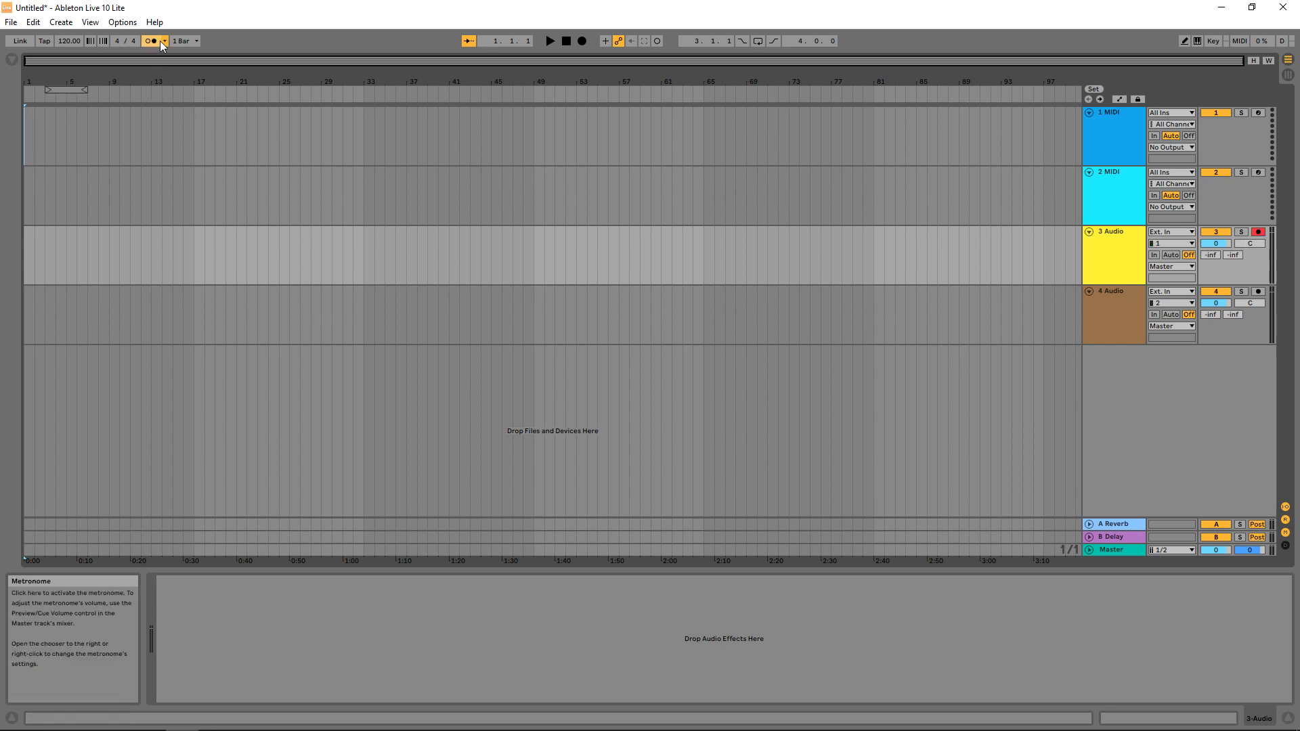
{"action": "left_click", "coordinate": [164, 41]}
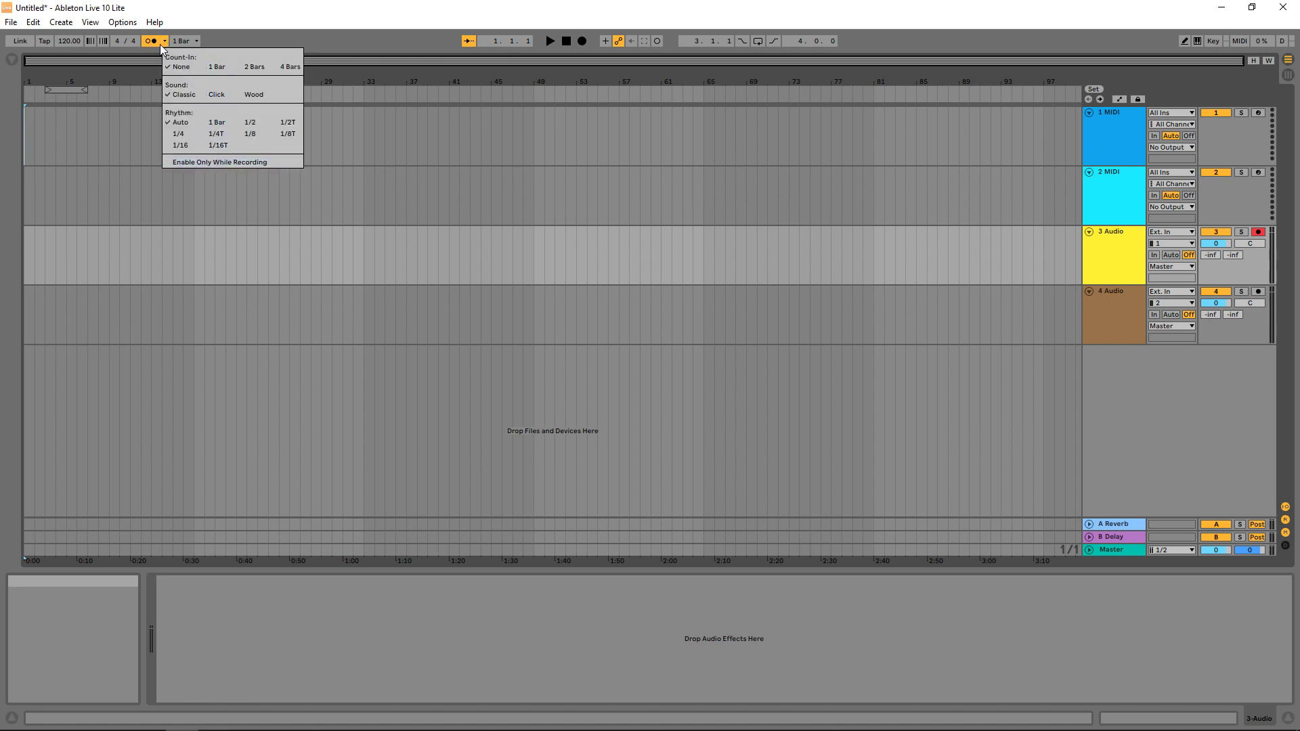
{"action": "left_click", "coordinate": [216, 68]}
{"action": "left_click", "coordinate": [581, 42]}
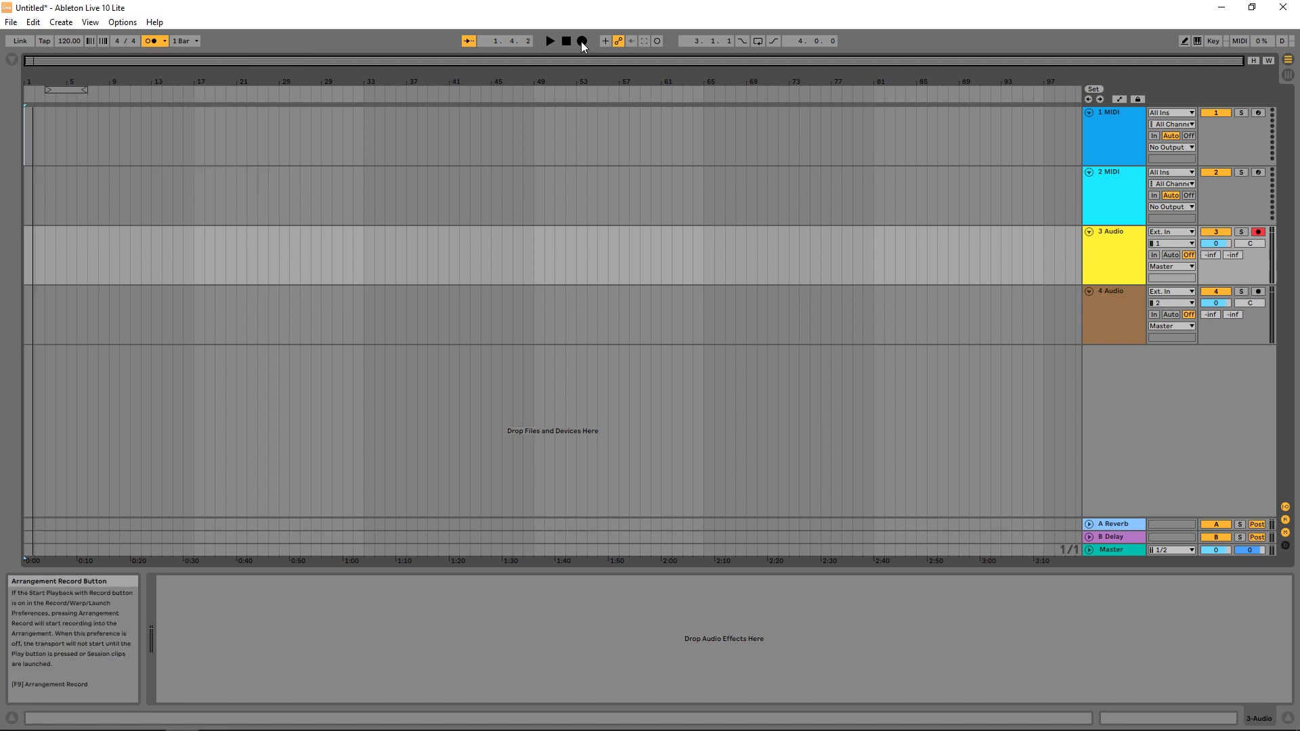
Record eight bars into clip 3-Audio 1 on track 3, stop, and disarm the track
{"action": "left_click", "coordinate": [581, 42]}
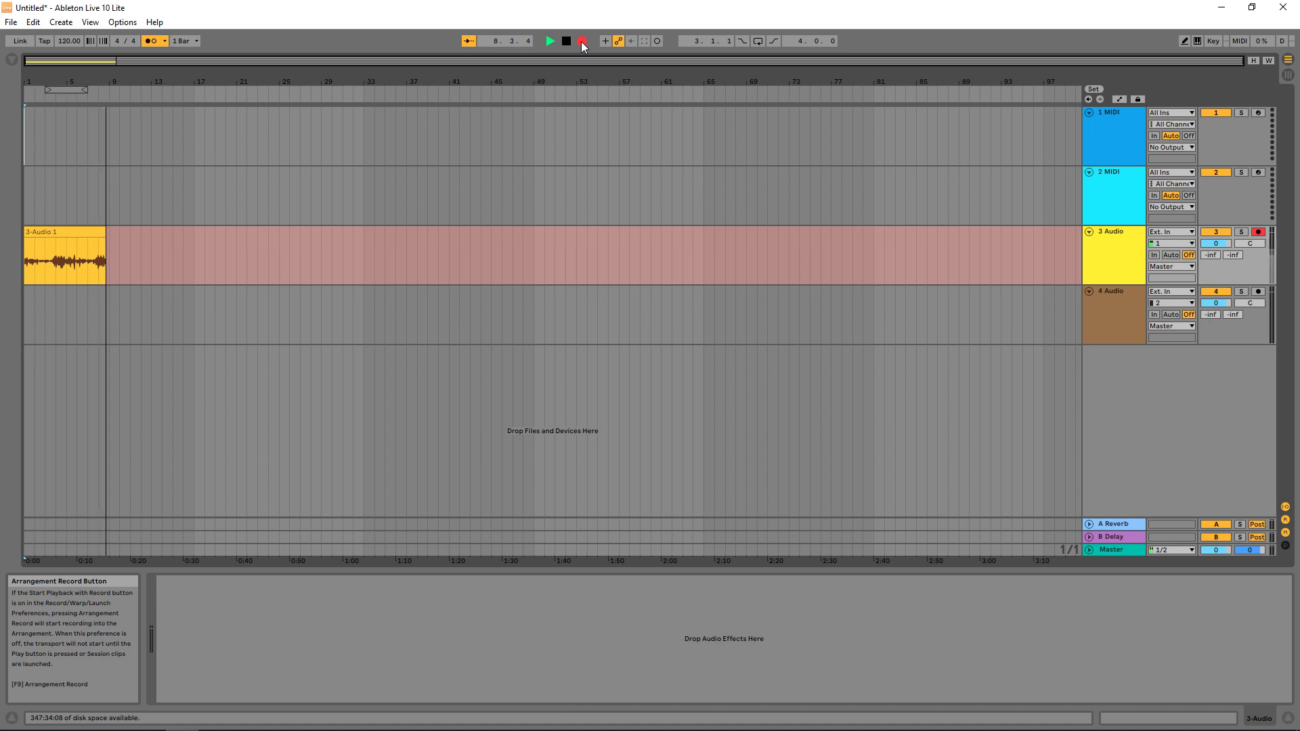
{"action": "key", "text": "space"}
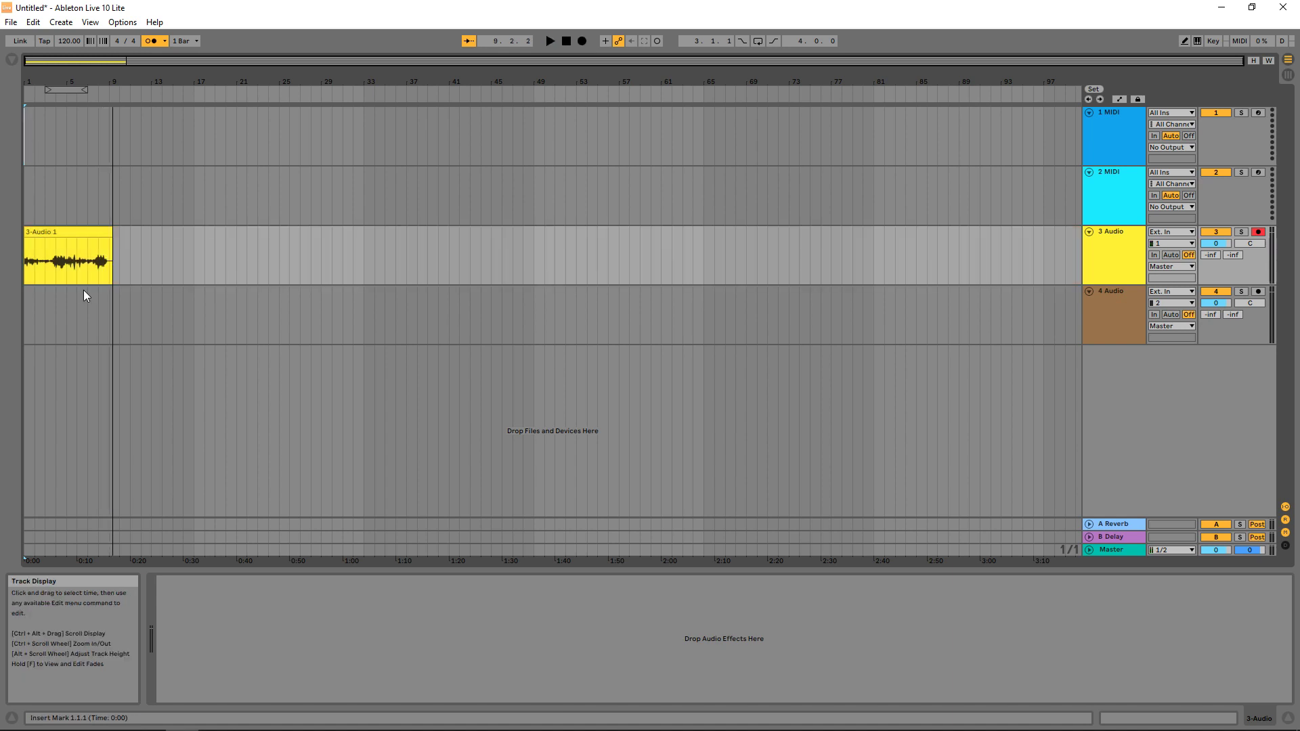
{"action": "left_click", "coordinate": [1258, 232]}
{"action": "left_click", "coordinate": [10, 64]}
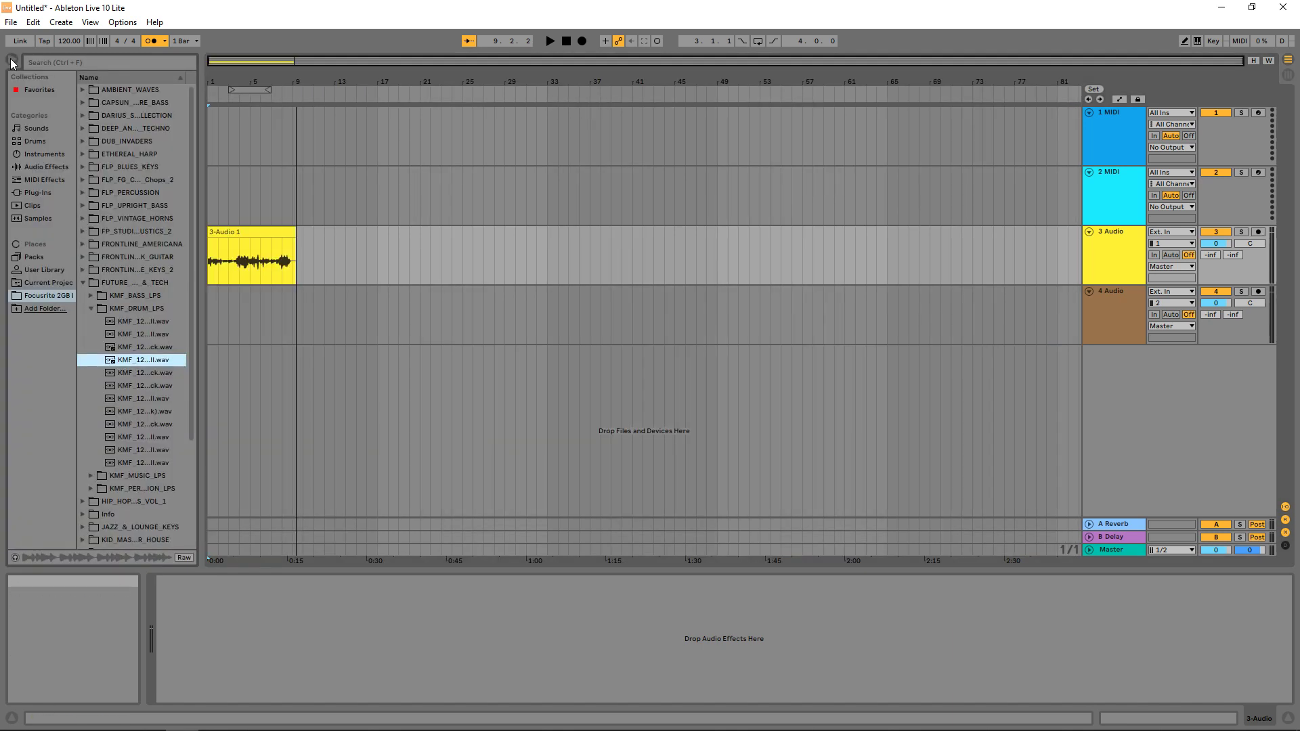
Find Distorted Sine Bass under Instruments > Instrument Rack > Bass and drag it onto MIDI track 2
{"action": "left_click", "coordinate": [36, 155]}
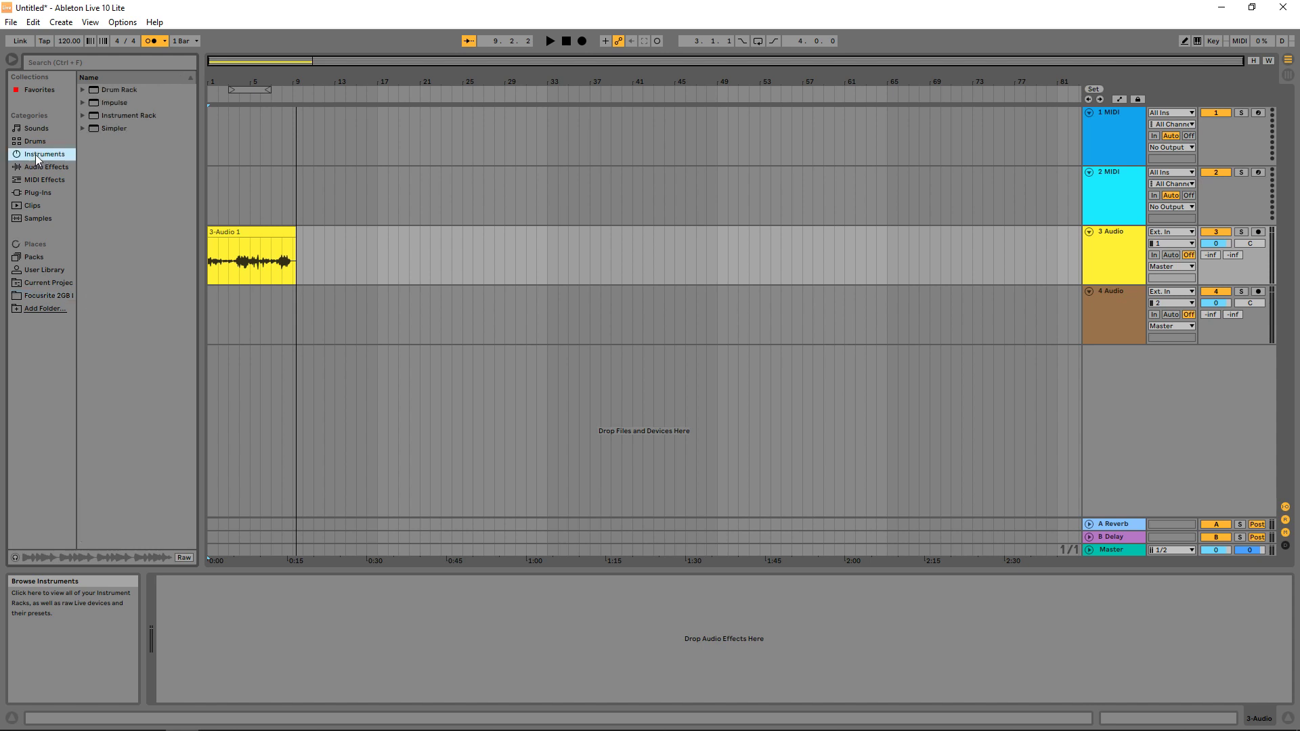
{"action": "double_click", "coordinate": [107, 116]}
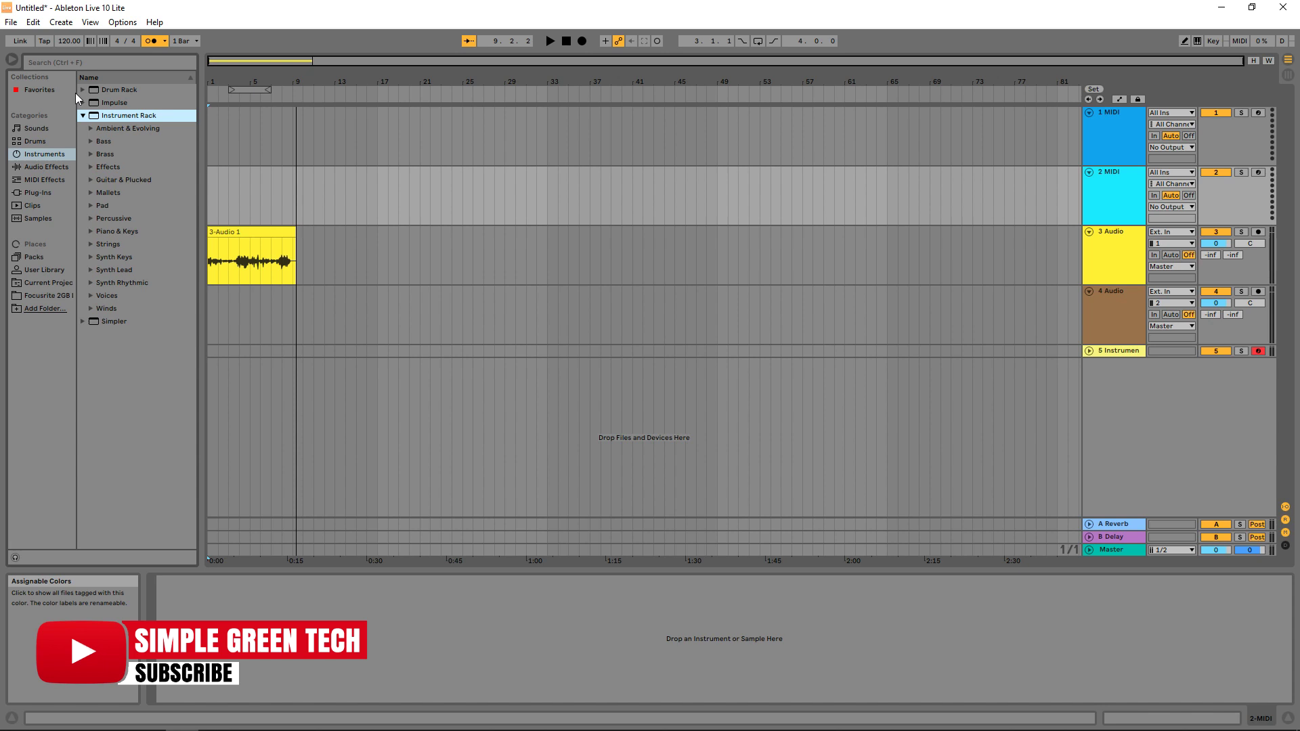
{"action": "left_click", "coordinate": [91, 141]}
{"action": "left_click", "coordinate": [118, 293]}
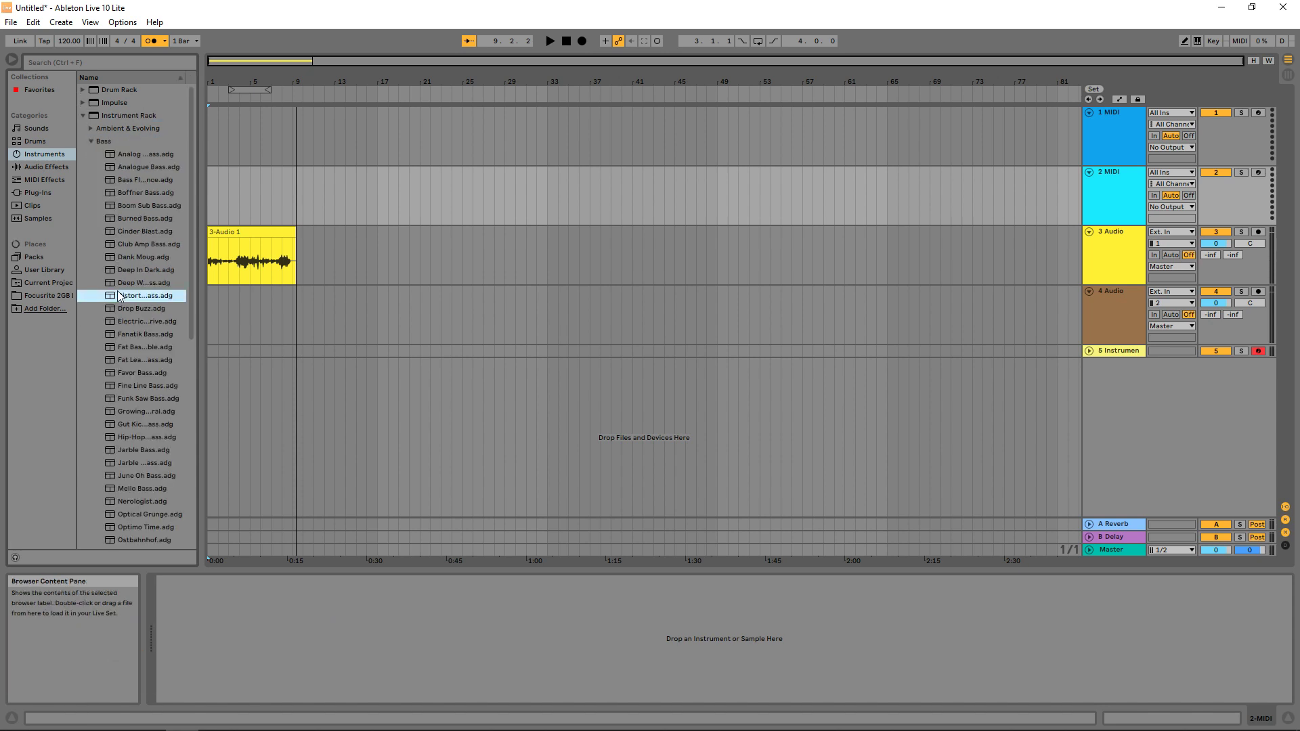
{"action": "left_click_drag", "start_coordinate": [118, 292], "coordinate": [1109, 194]}
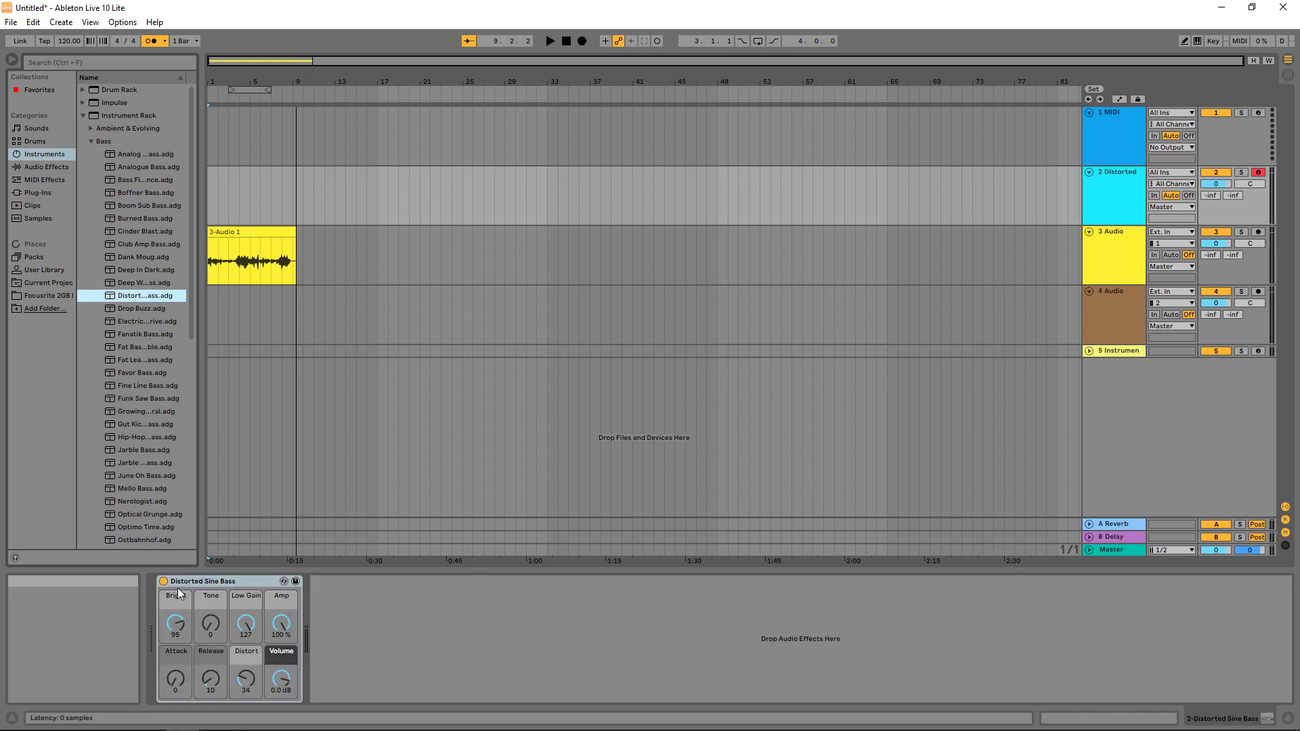
Redo the Distorted Sine Bass load onto track 2, rewind to the start, and begin arrangement recording
{"action": "key", "text": "ctrl+z"}
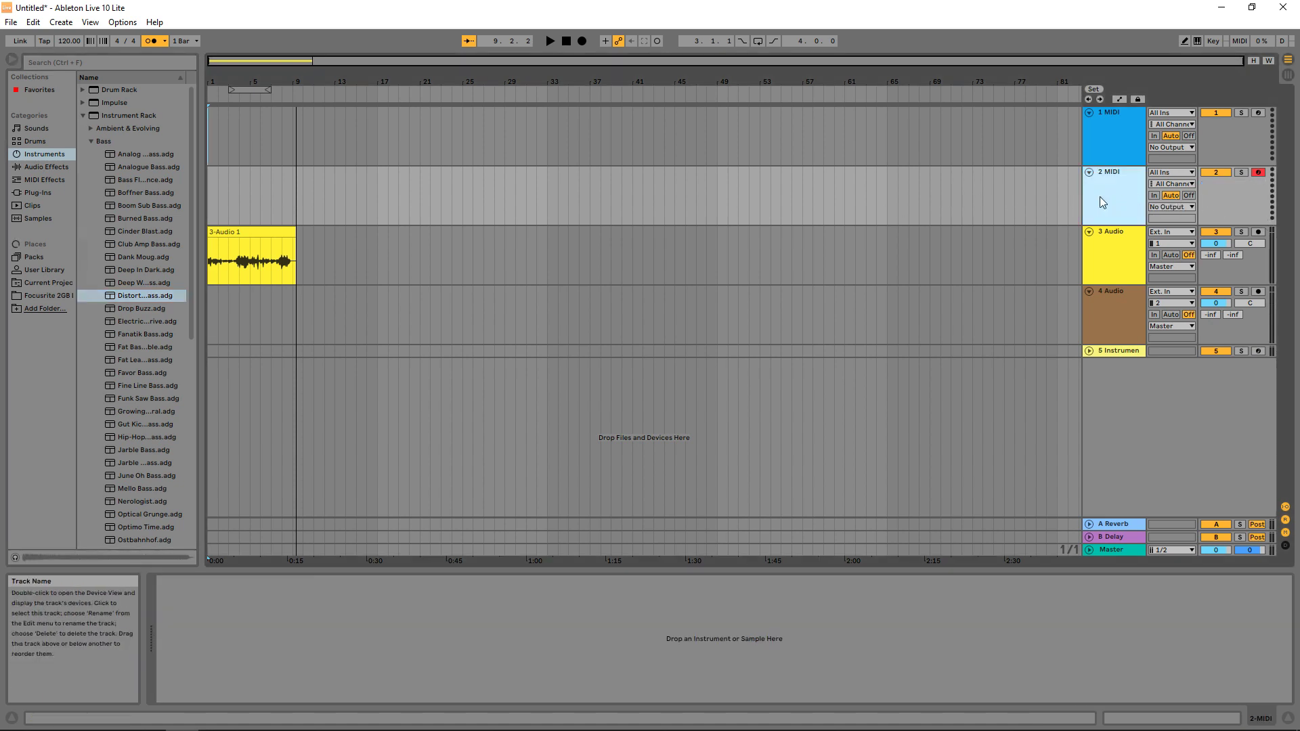
{"action": "left_click_drag", "start_coordinate": [113, 298], "coordinate": [263, 603]}
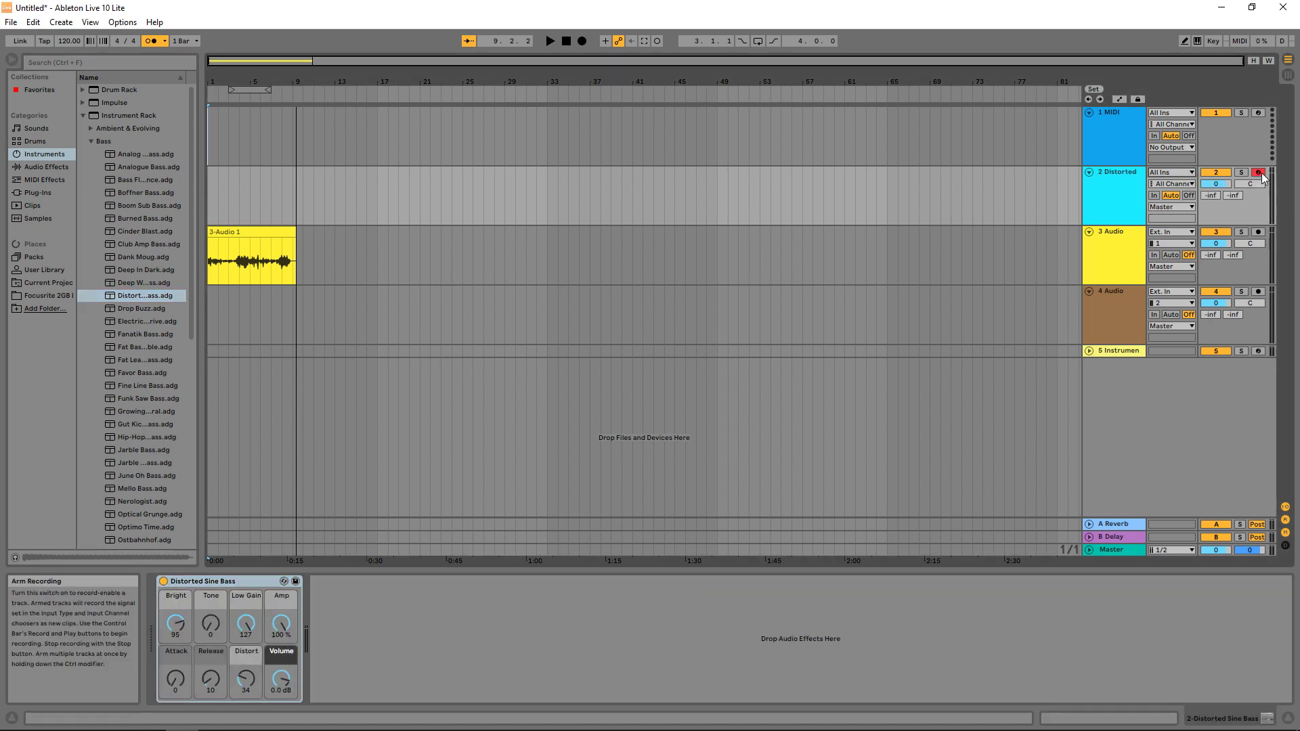
{"action": "left_click", "coordinate": [234, 204]}
{"action": "key", "text": "space"}
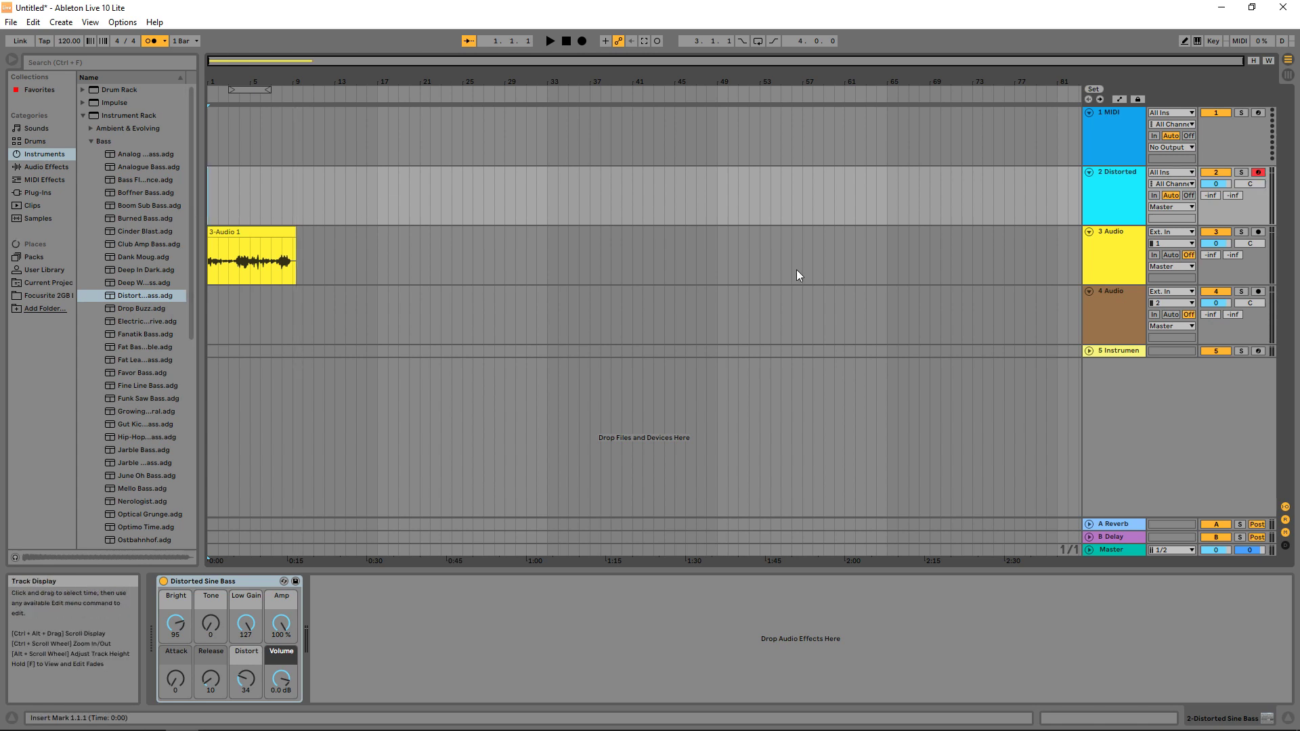
{"action": "left_click", "coordinate": [581, 42]}
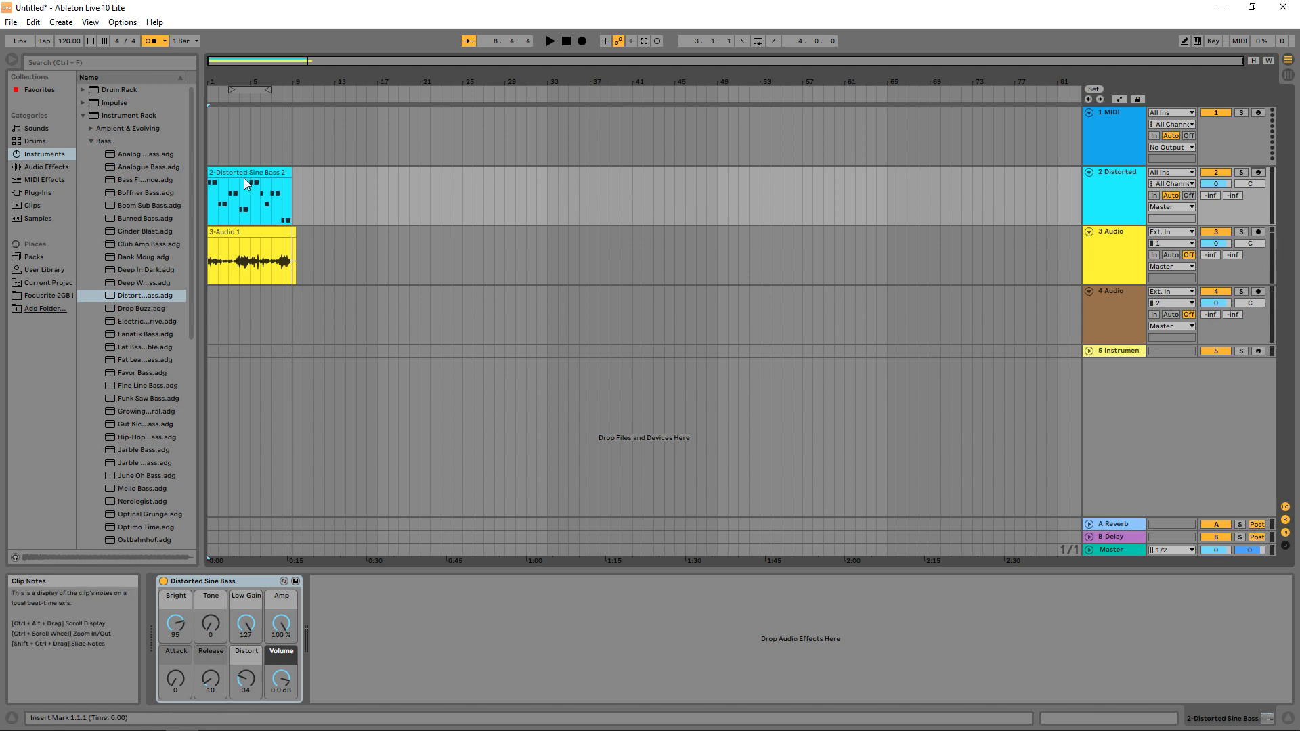
Open the recorded bass clip's notes and move the second E2 note later to 1.3.1
{"action": "double_click", "coordinate": [244, 174]}
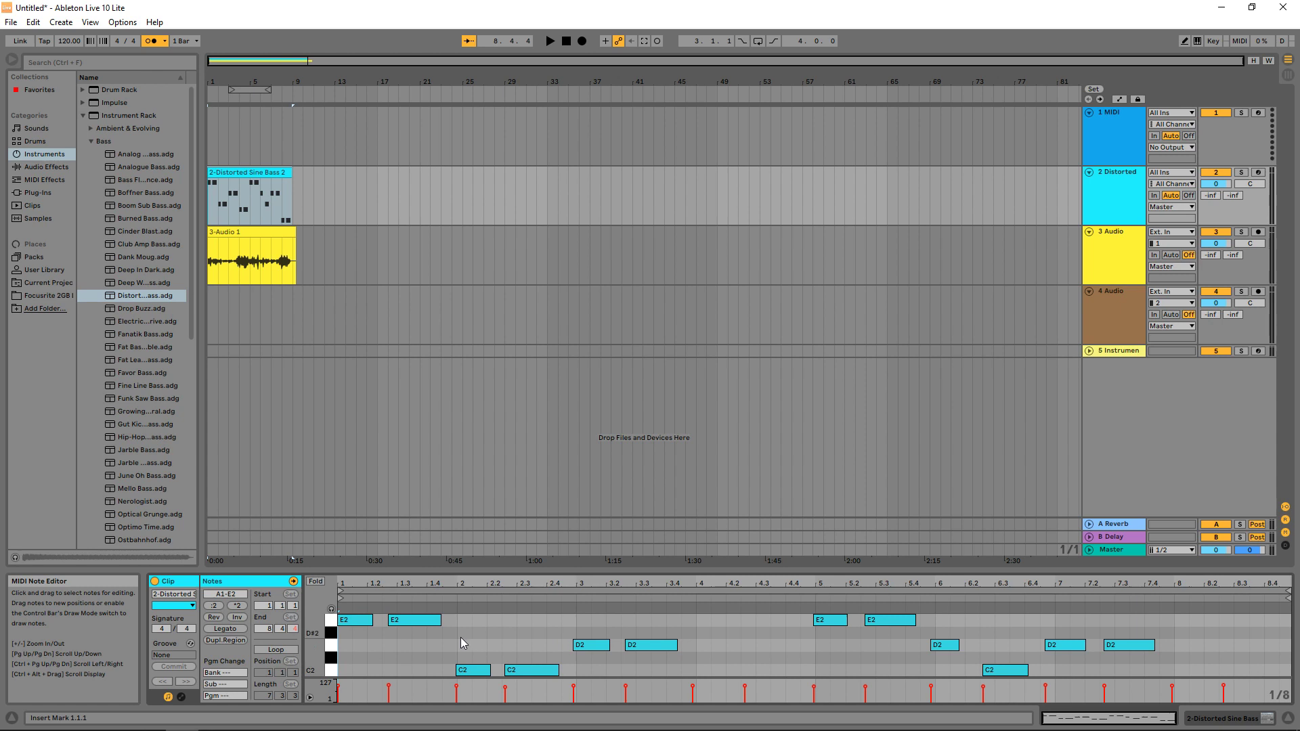
{"action": "mouse_move", "coordinate": [391, 620]}
{"action": "left_mouse_down"}
{"action": "mouse_move", "coordinate": [417, 621]}
{"action": "mouse_move", "coordinate": [403, 621]}
{"action": "mouse_move", "coordinate": [402, 641]}
{"action": "left_mouse_up"}
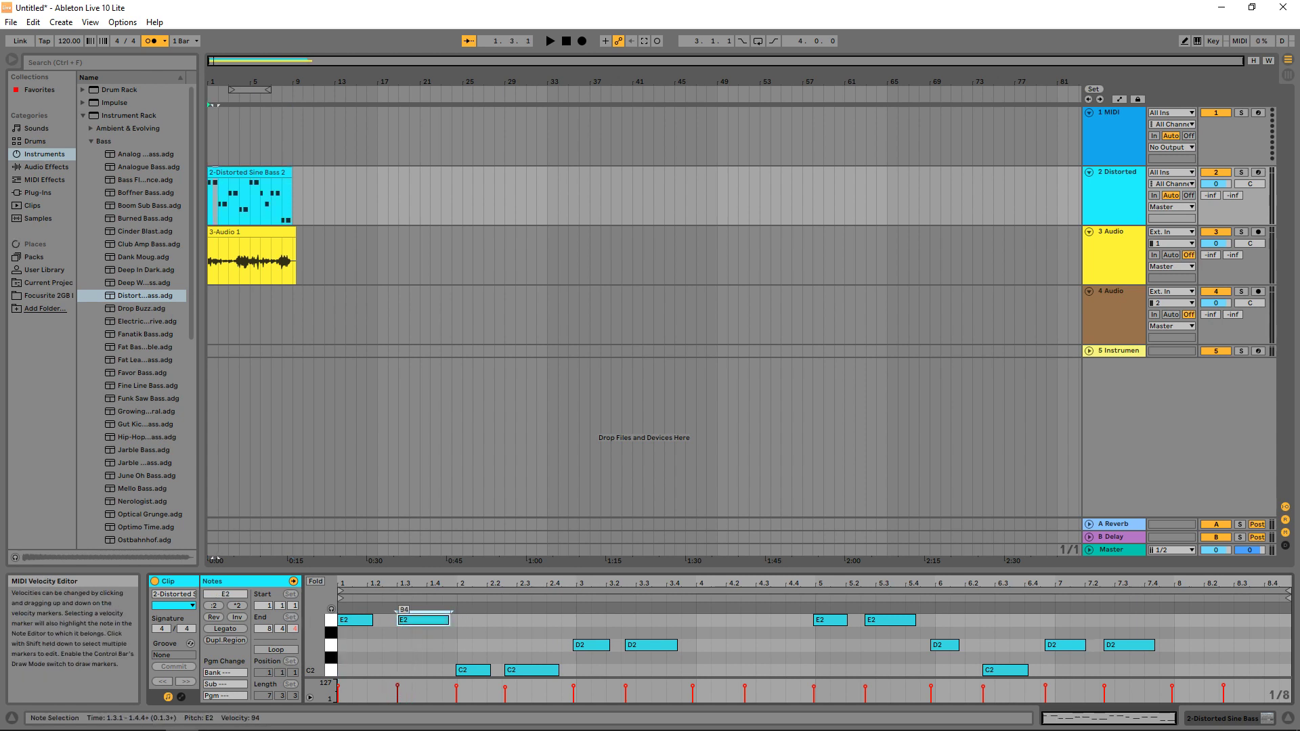
Turn on Draw Mode, draw three short E2 notes after bar 2, then delete them
{"action": "left_click", "coordinate": [1185, 42]}
{"action": "left_click", "coordinate": [1185, 43]}
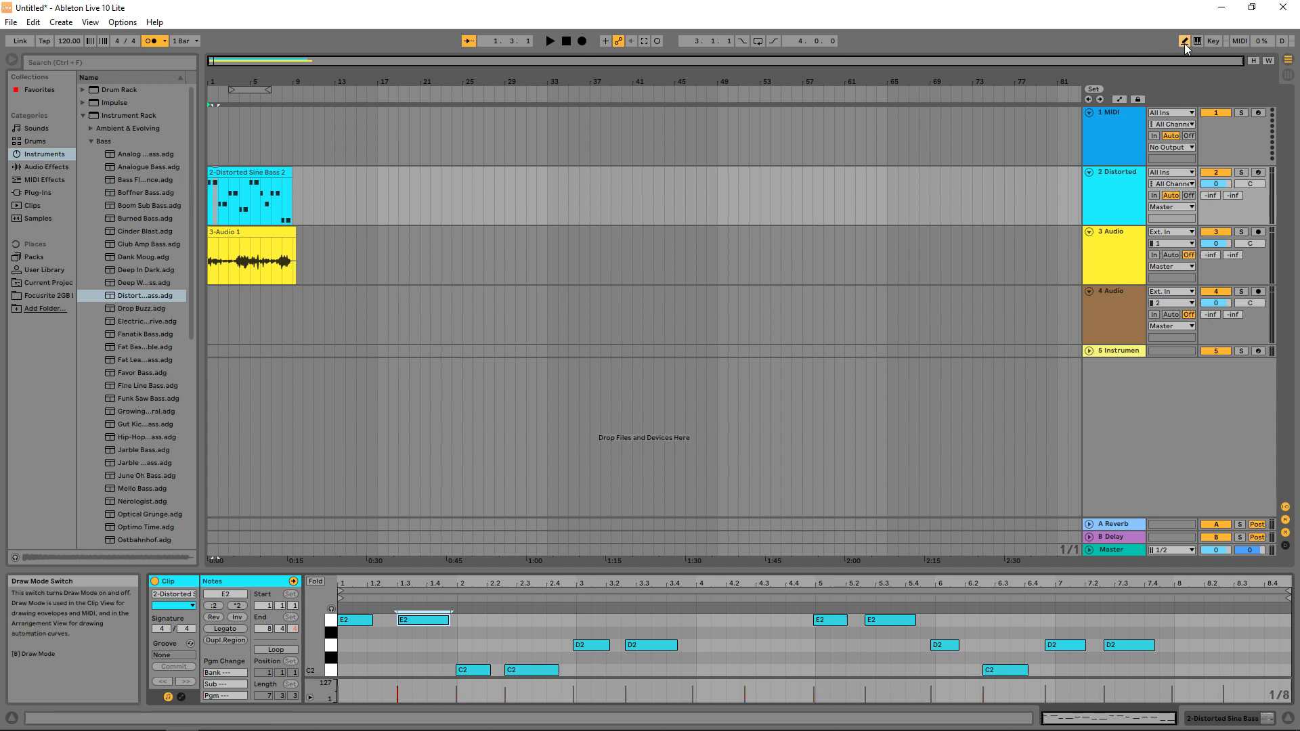
{"action": "left_click_drag", "start_coordinate": [474, 620], "coordinate": [509, 620]}
{"action": "key", "text": "Delete"}
Leave Draw Mode and place a copy of the bass clip spanning bars 9 to 17
{"action": "key", "text": "b"}
{"action": "mouse_move", "coordinate": [236, 174]}
{"action": "left_mouse_down"}
{"action": "mouse_move", "coordinate": [417, 174]}
{"action": "mouse_move", "coordinate": [233, 175]}
{"action": "left_mouse_up"}
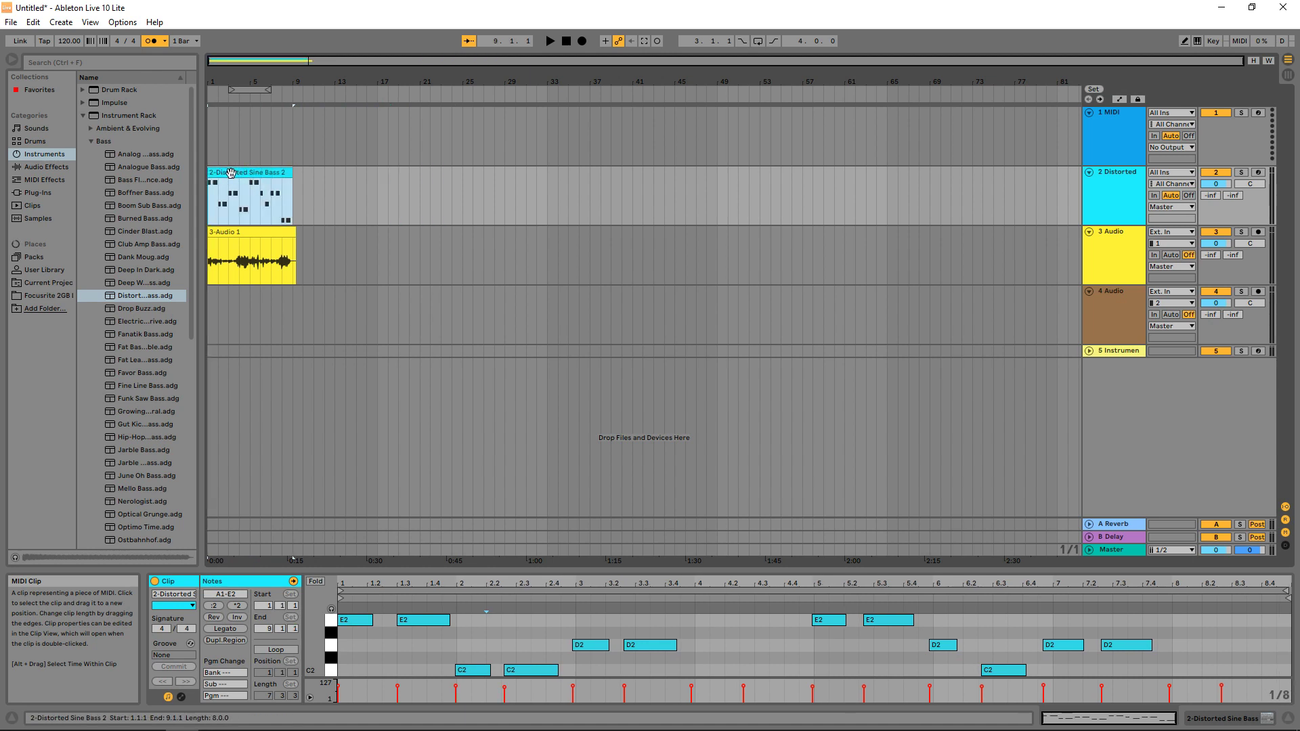
{"action": "left_click_drag", "start_coordinate": [229, 173], "coordinate": [328, 173]}
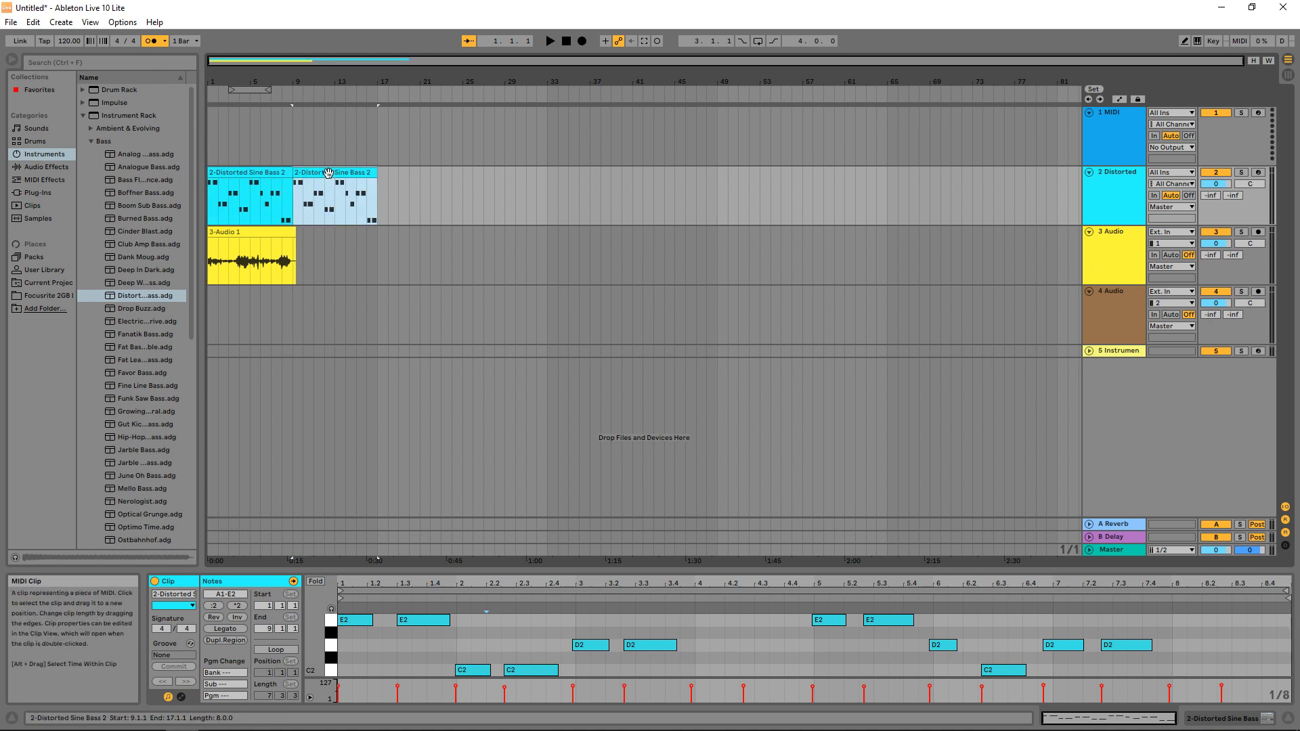
{"action": "right_click", "coordinate": [327, 173]}
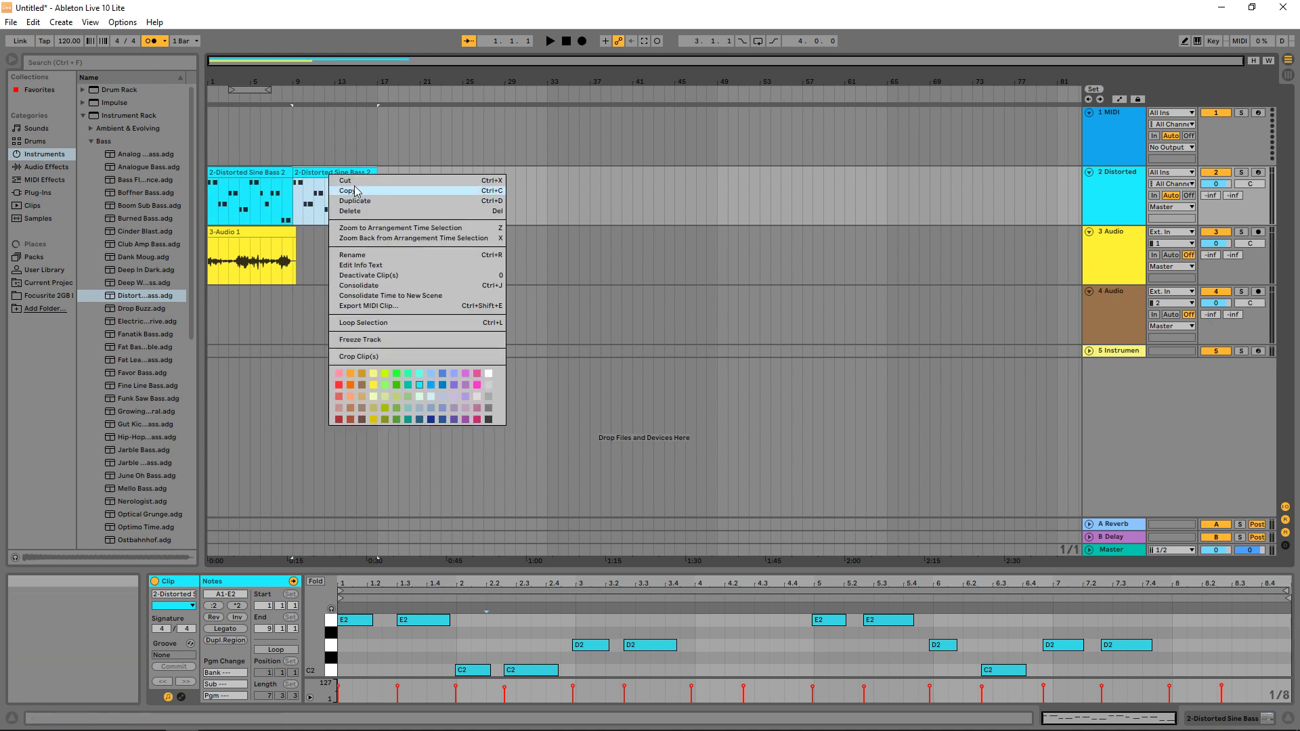
{"action": "left_click", "coordinate": [355, 192]}
{"action": "right_click", "coordinate": [384, 186]}
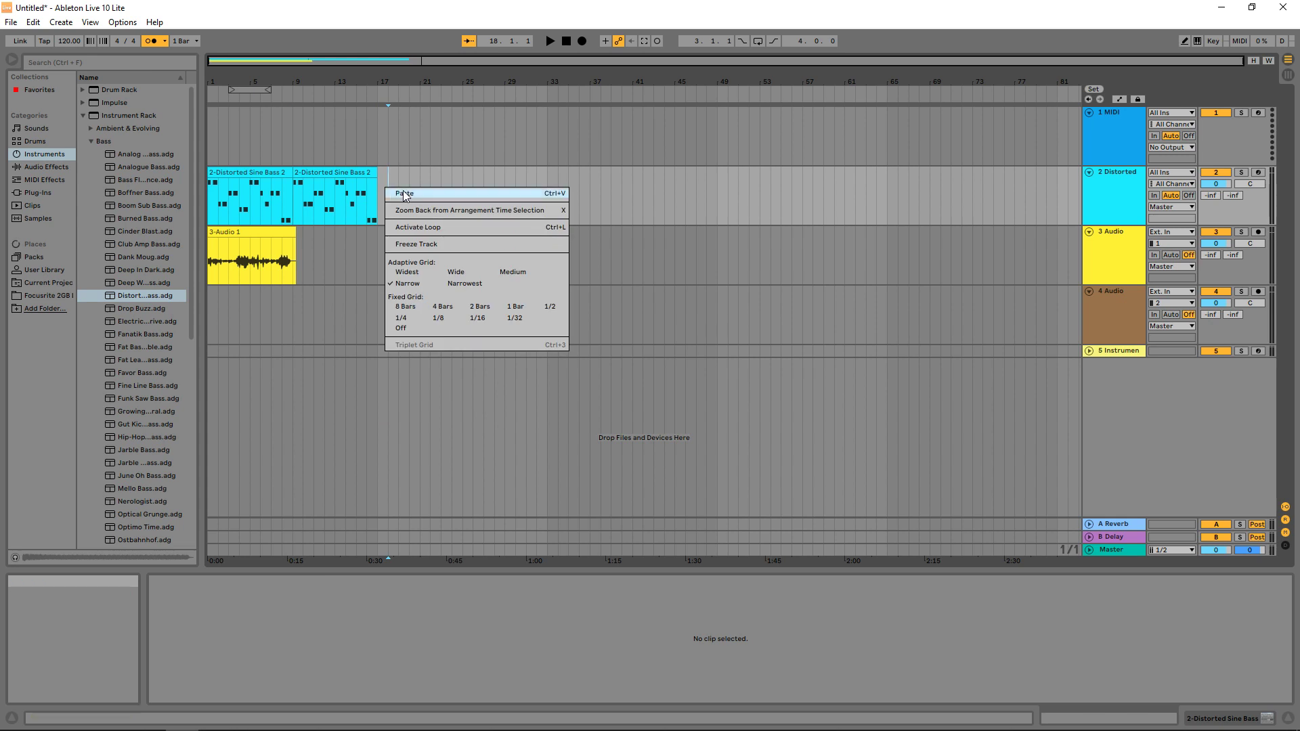
{"action": "left_click", "coordinate": [404, 194]}
{"action": "key", "text": "ctrl+z"}
{"action": "left_click", "coordinate": [283, 288]}
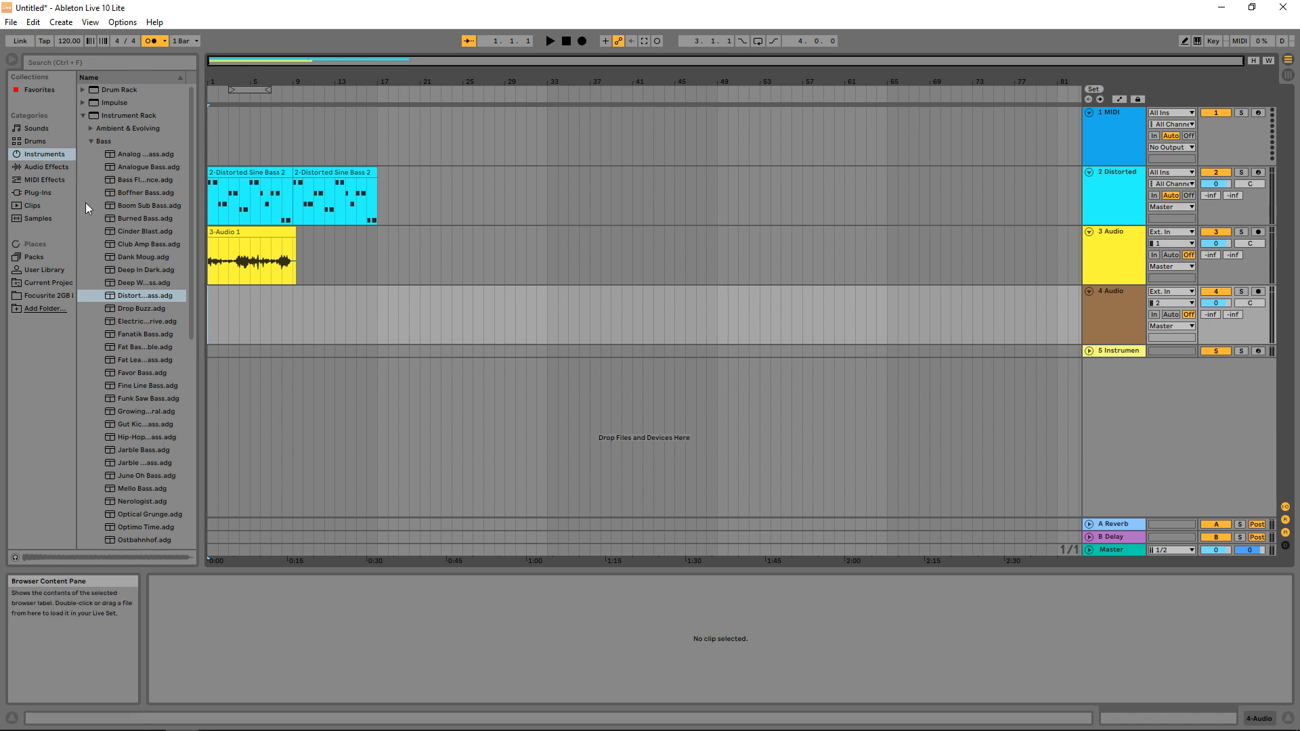
{"action": "left_click", "coordinate": [1098, 259]}
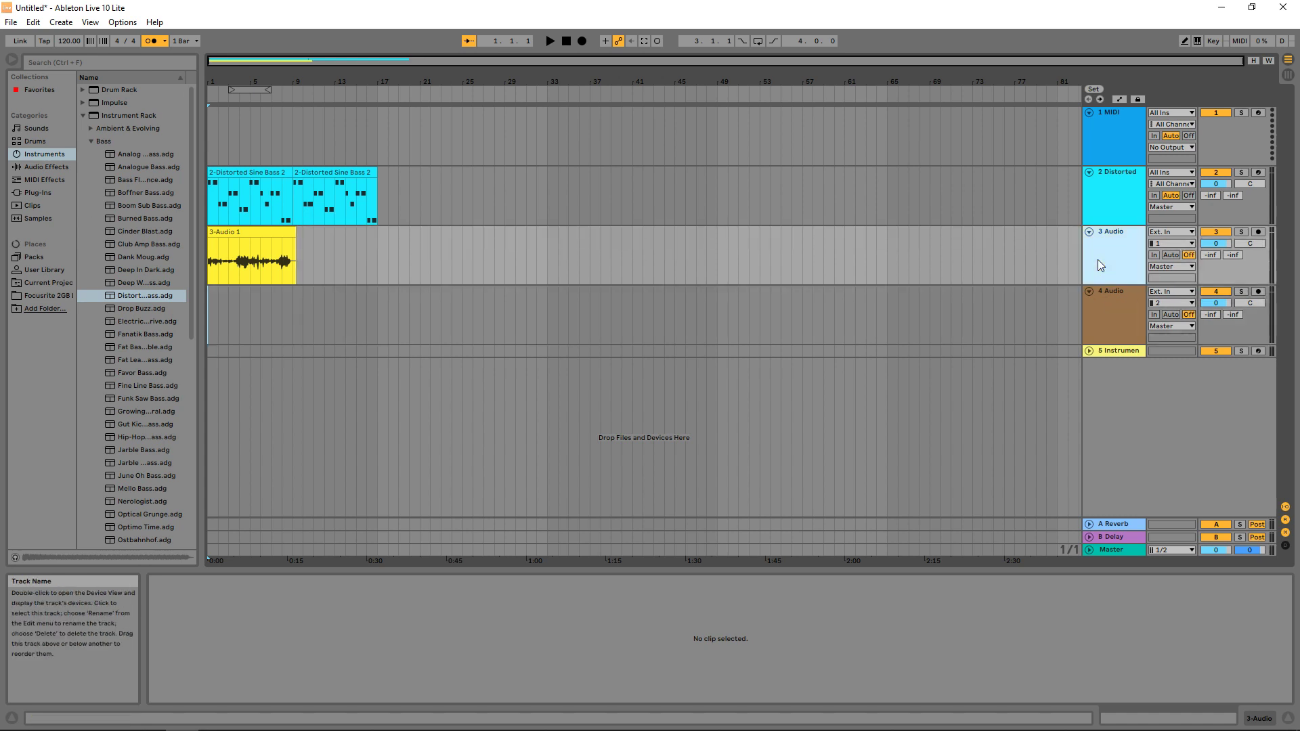
Load Heavy Guitar Tube from Audio Effect Rack > Amp Simulation onto track 3, then play from the beginning
{"action": "left_click", "coordinate": [31, 167]}
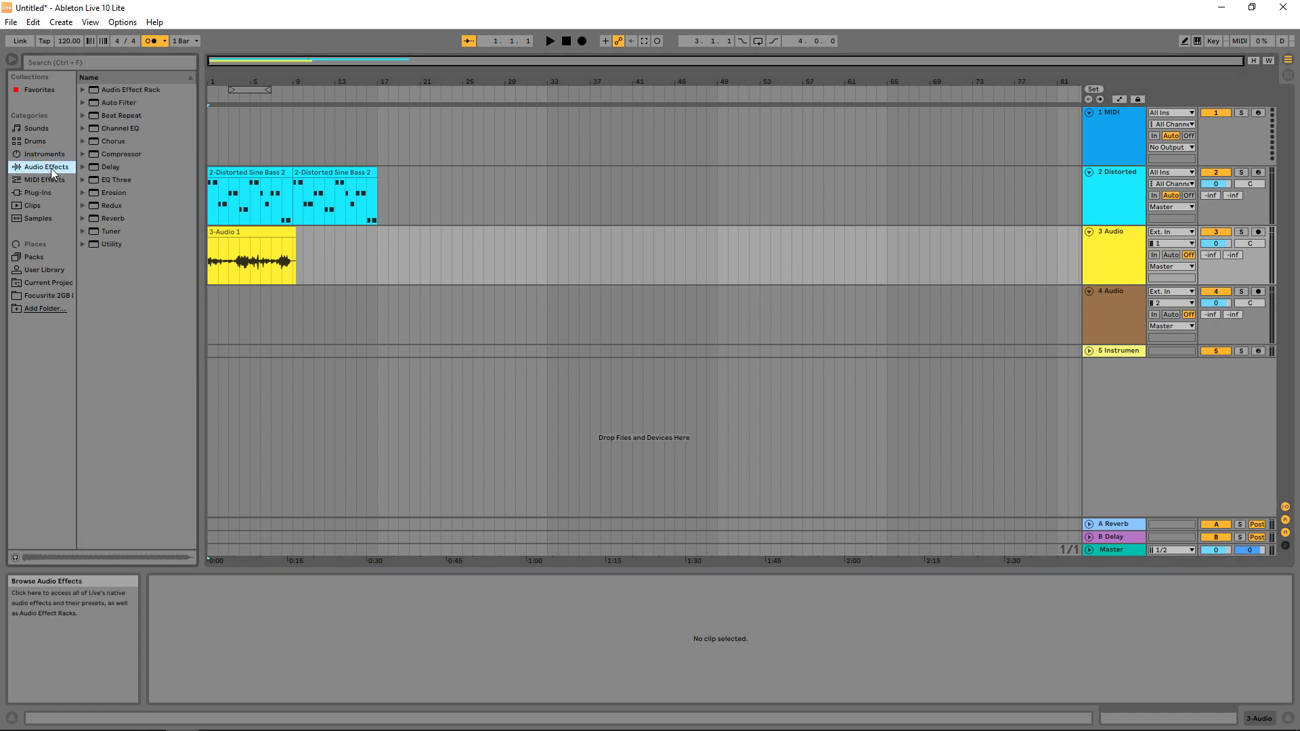
{"action": "left_click", "coordinate": [83, 89]}
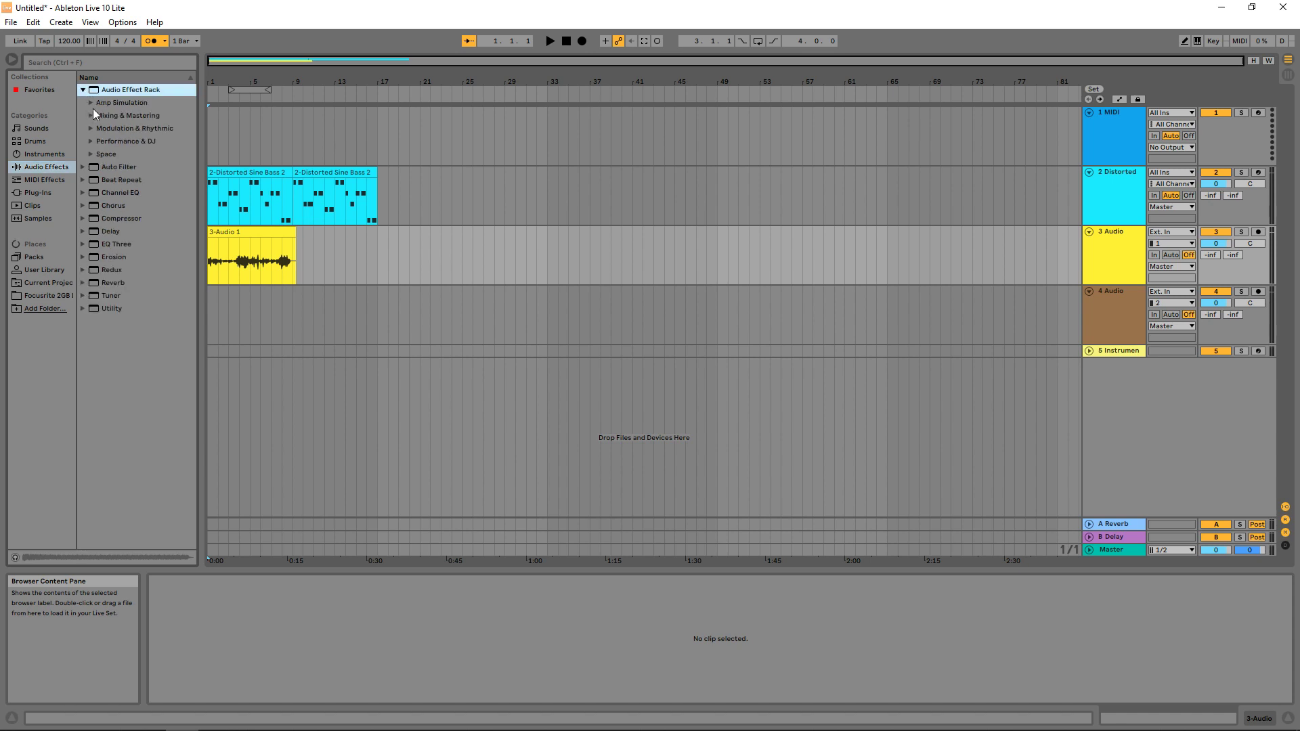
{"action": "left_click", "coordinate": [91, 104]}
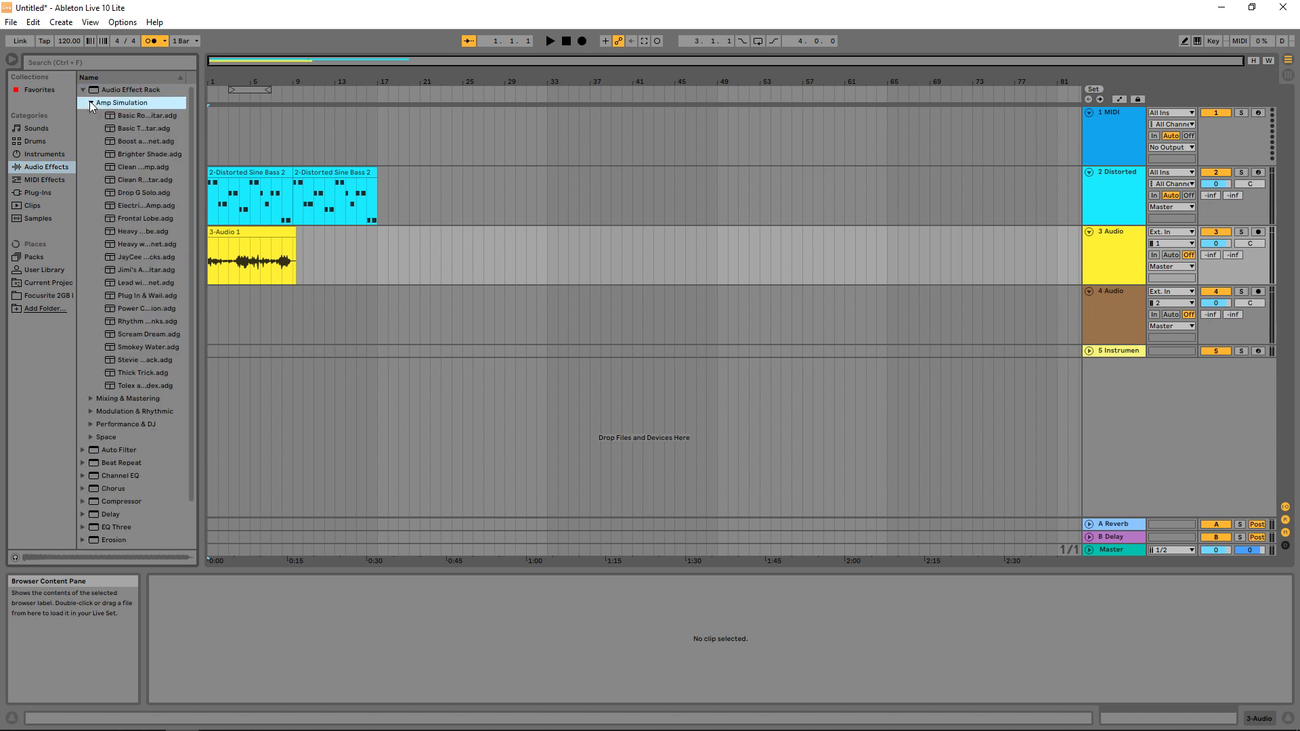
{"action": "left_click_drag", "start_coordinate": [123, 233], "coordinate": [1101, 258]}
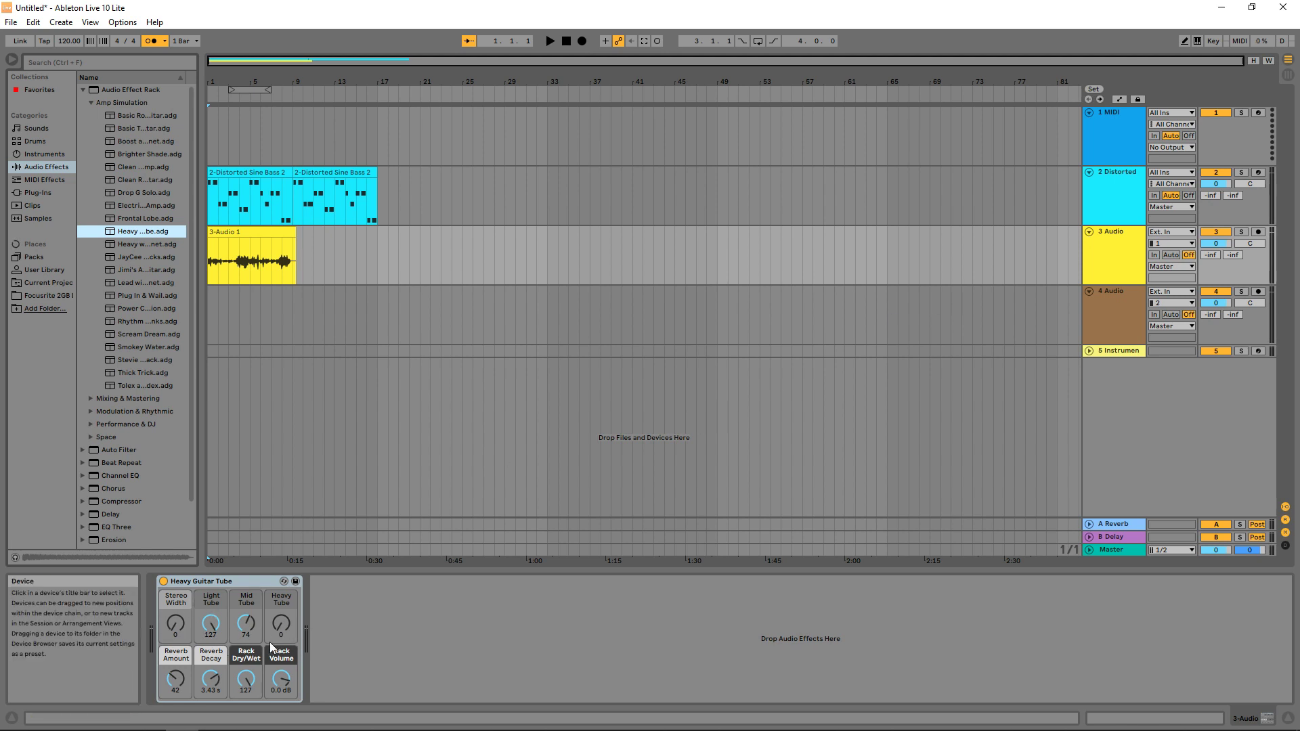
{"action": "left_click", "coordinate": [211, 458]}
{"action": "key", "text": "space"}
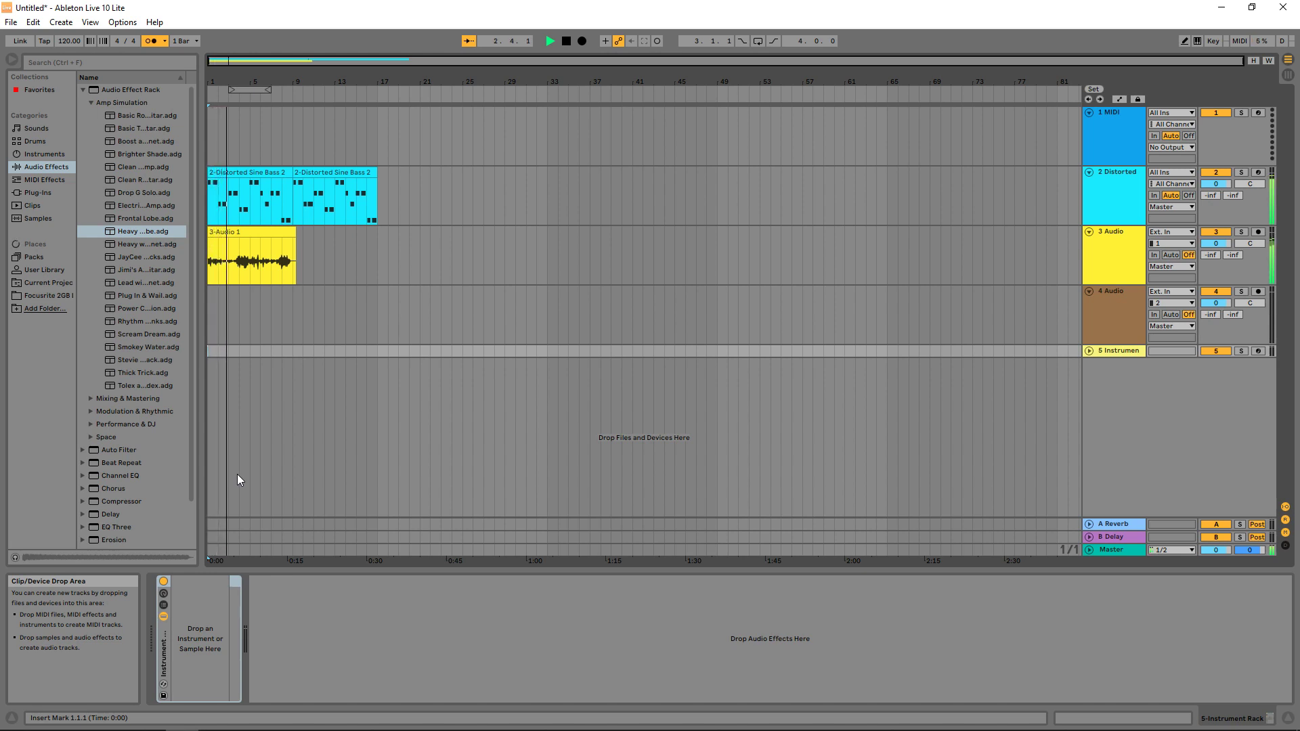
{"action": "key", "text": "space"}
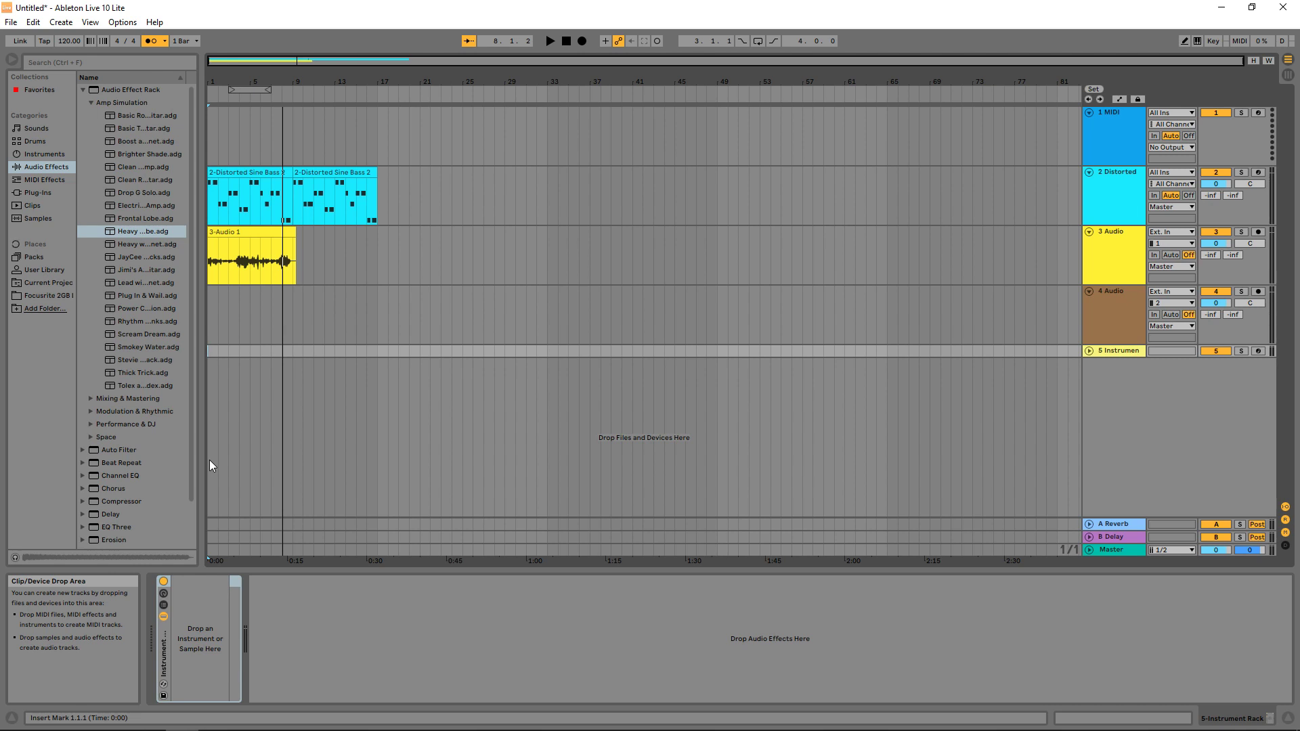
{"action": "key", "text": "Up"}
{"action": "key", "text": "Up"}
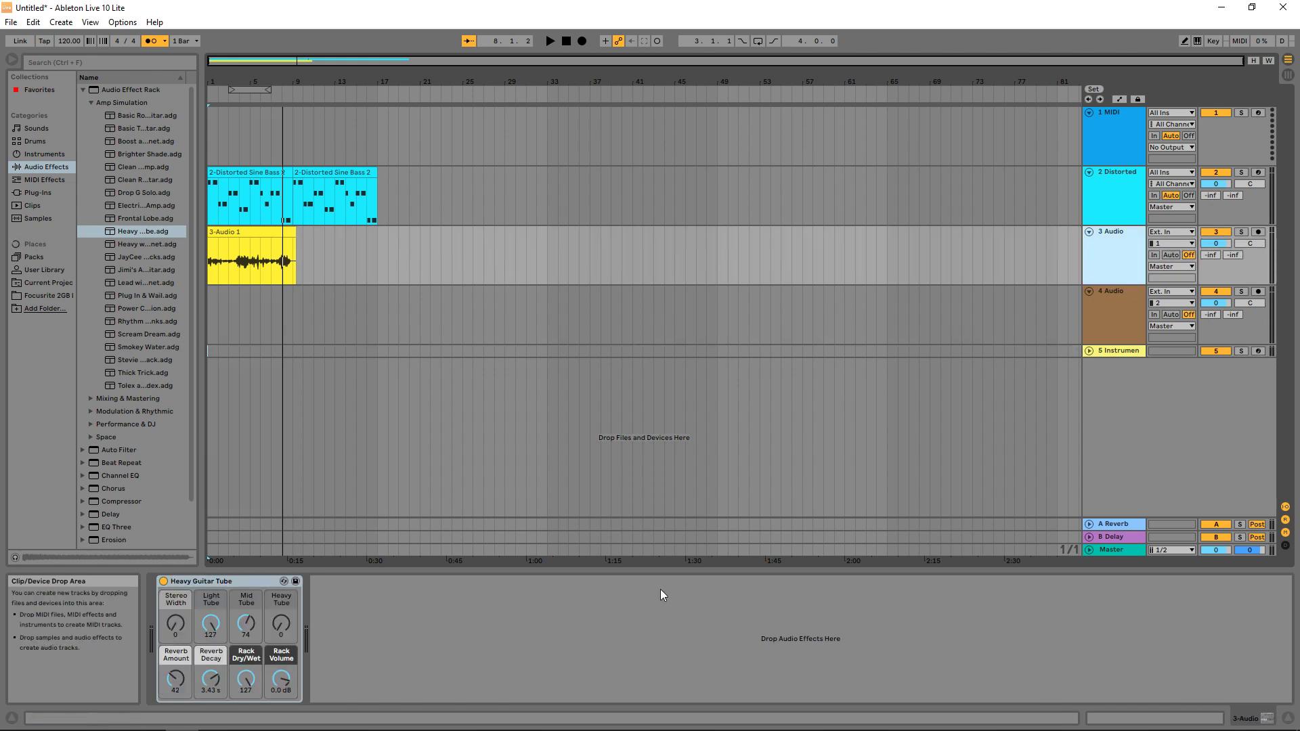
{"action": "left_click", "coordinate": [82, 90]}
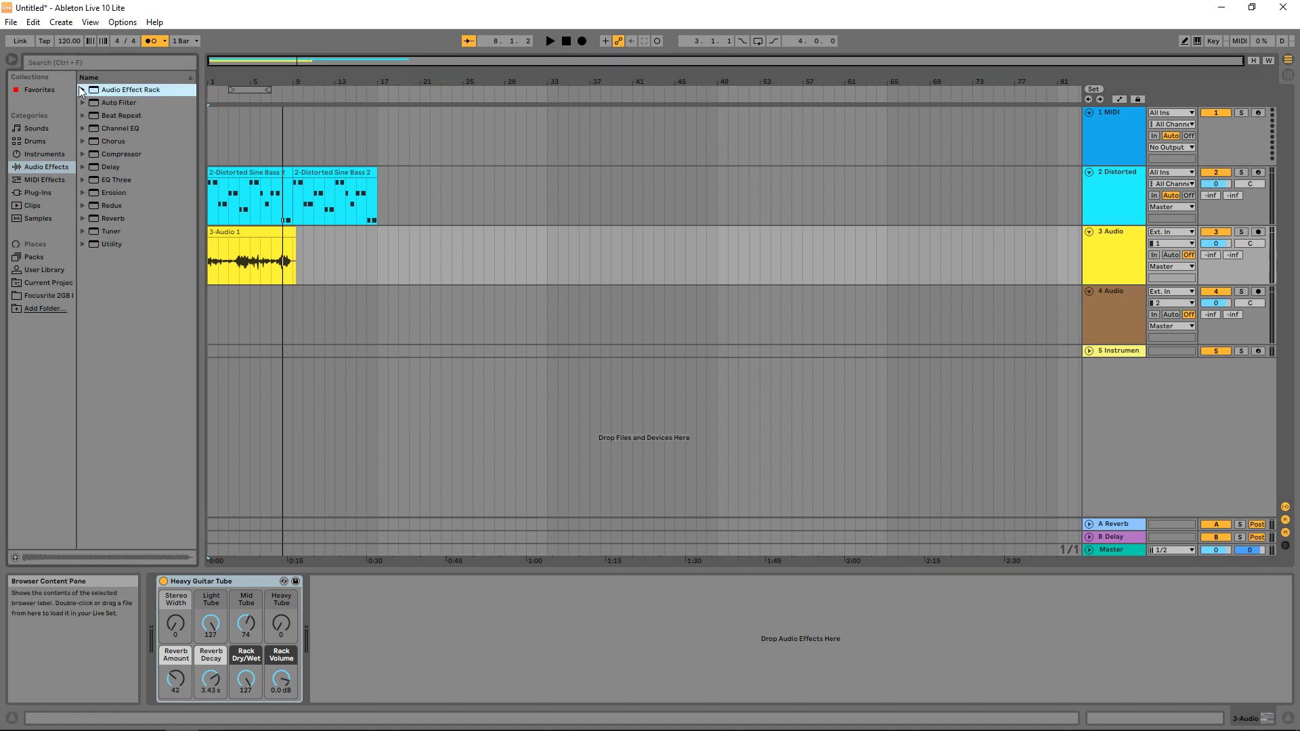
Add the Generic Compressor preset after the Heavy Guitar Tube rack in track 3's device chain
{"action": "left_click", "coordinate": [82, 155]}
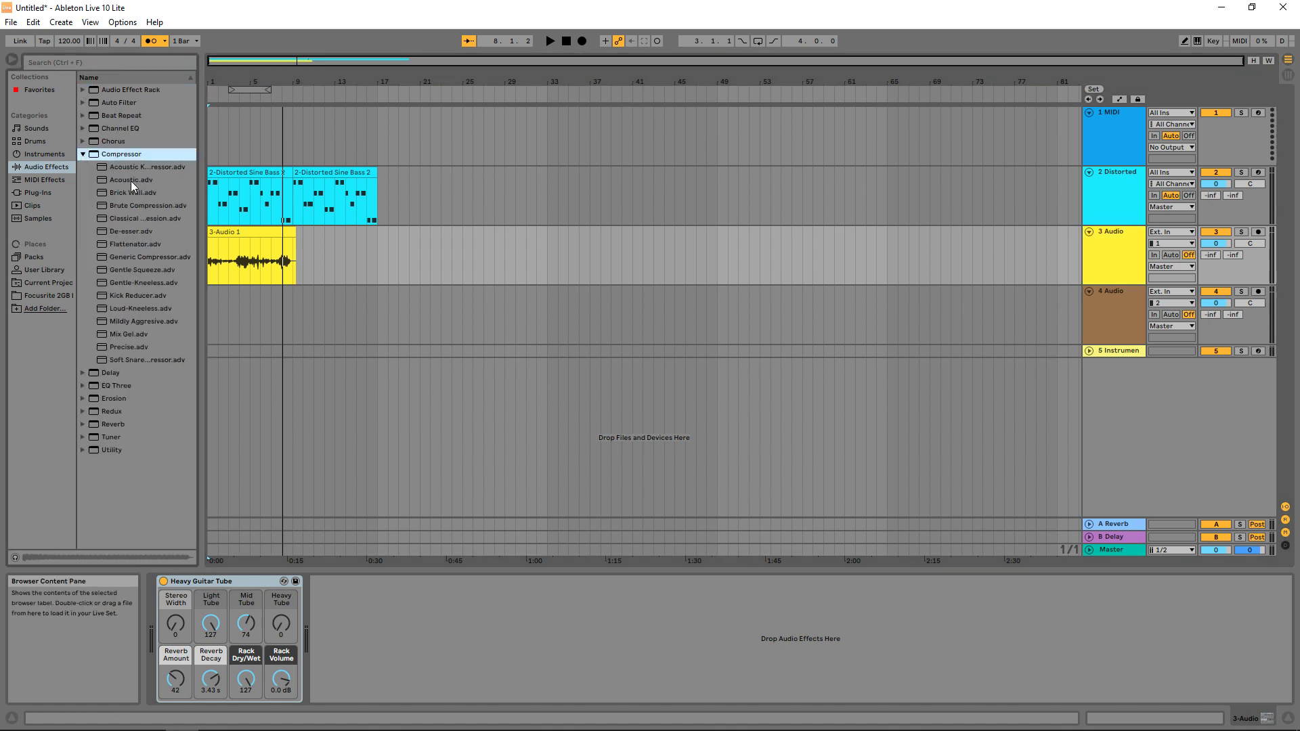
{"action": "left_click_drag", "start_coordinate": [163, 256], "coordinate": [356, 633]}
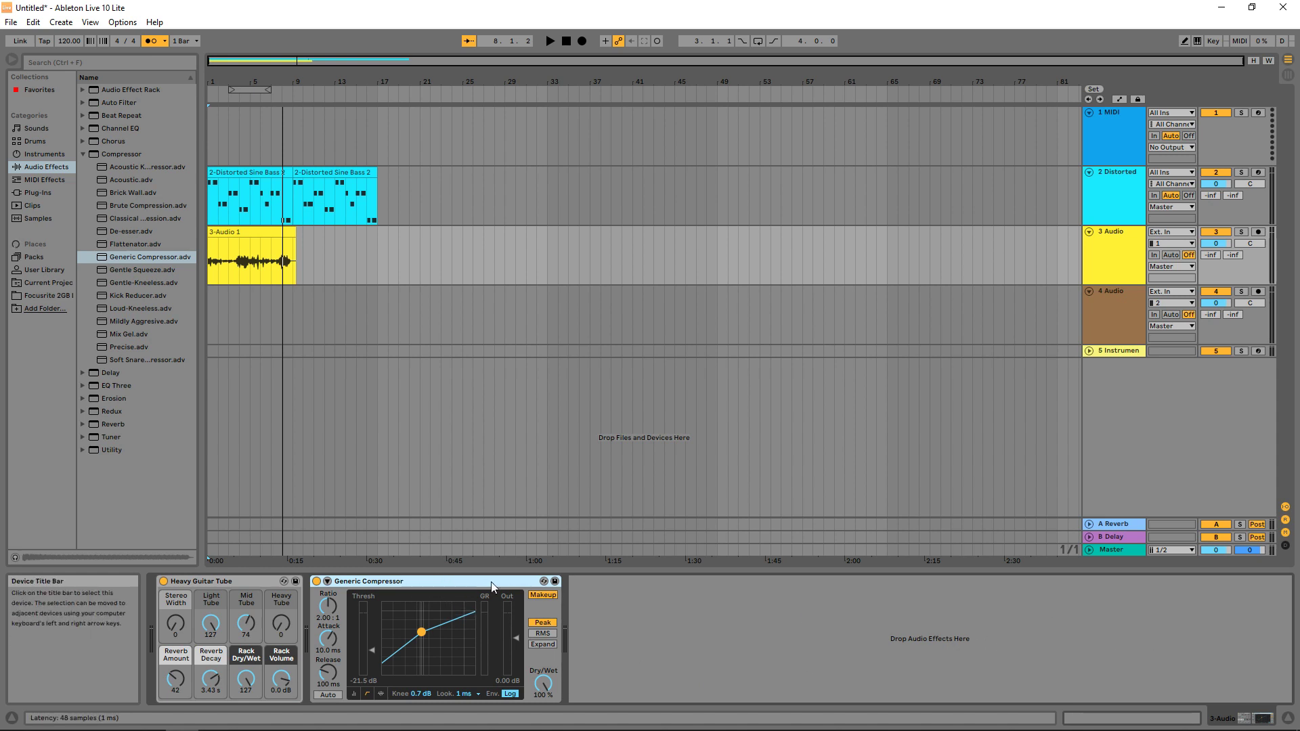
{"action": "left_click_drag", "start_coordinate": [493, 587], "coordinate": [162, 589]}
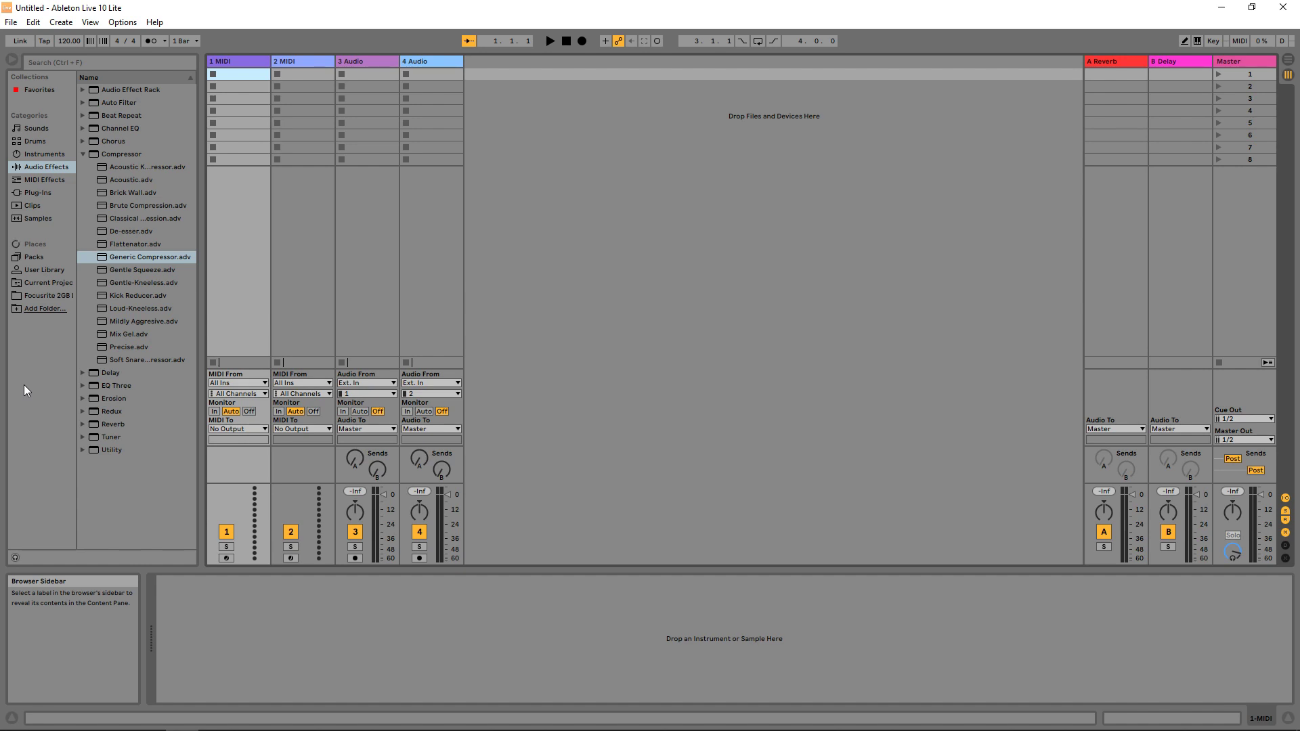
Cancel Add Folder, then open Focusrite 2GB > FUTURE_HOUSE_&_TECH > KMF_DRUM_LPS in the browser
{"action": "left_click", "coordinate": [39, 310]}
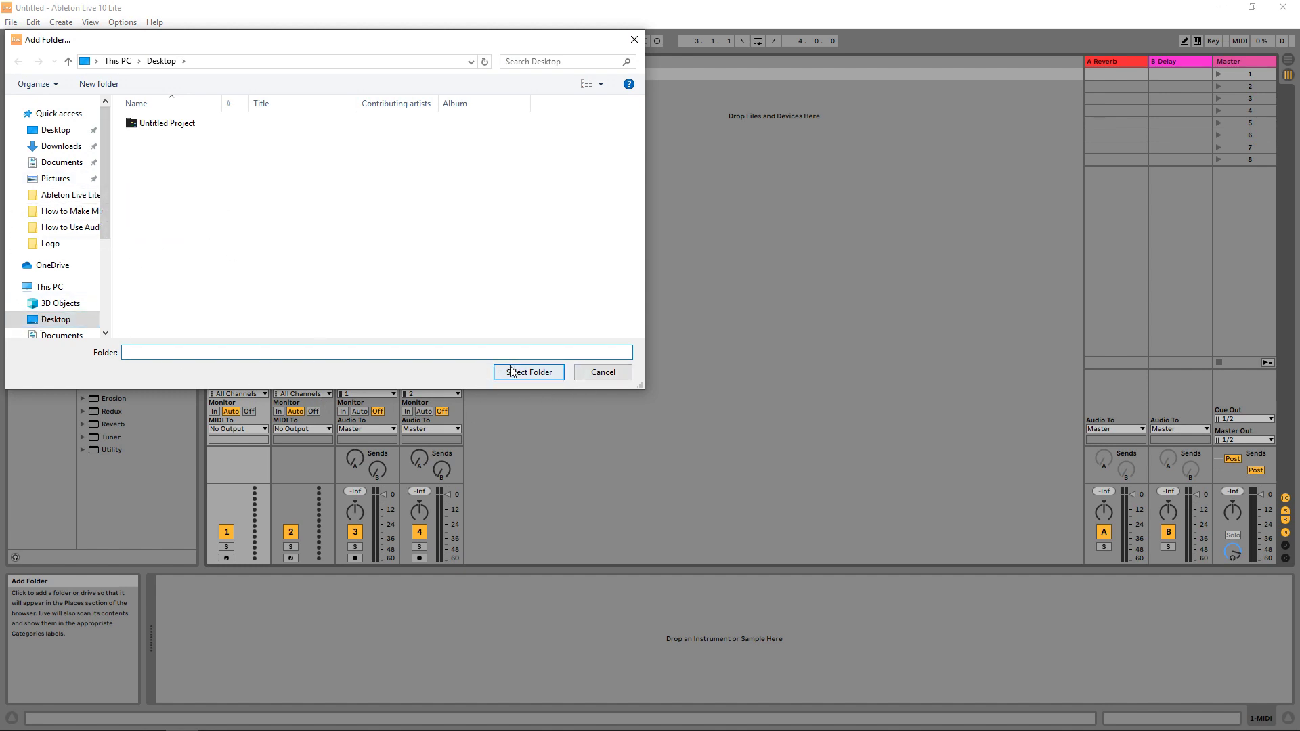
{"action": "left_click", "coordinate": [607, 376]}
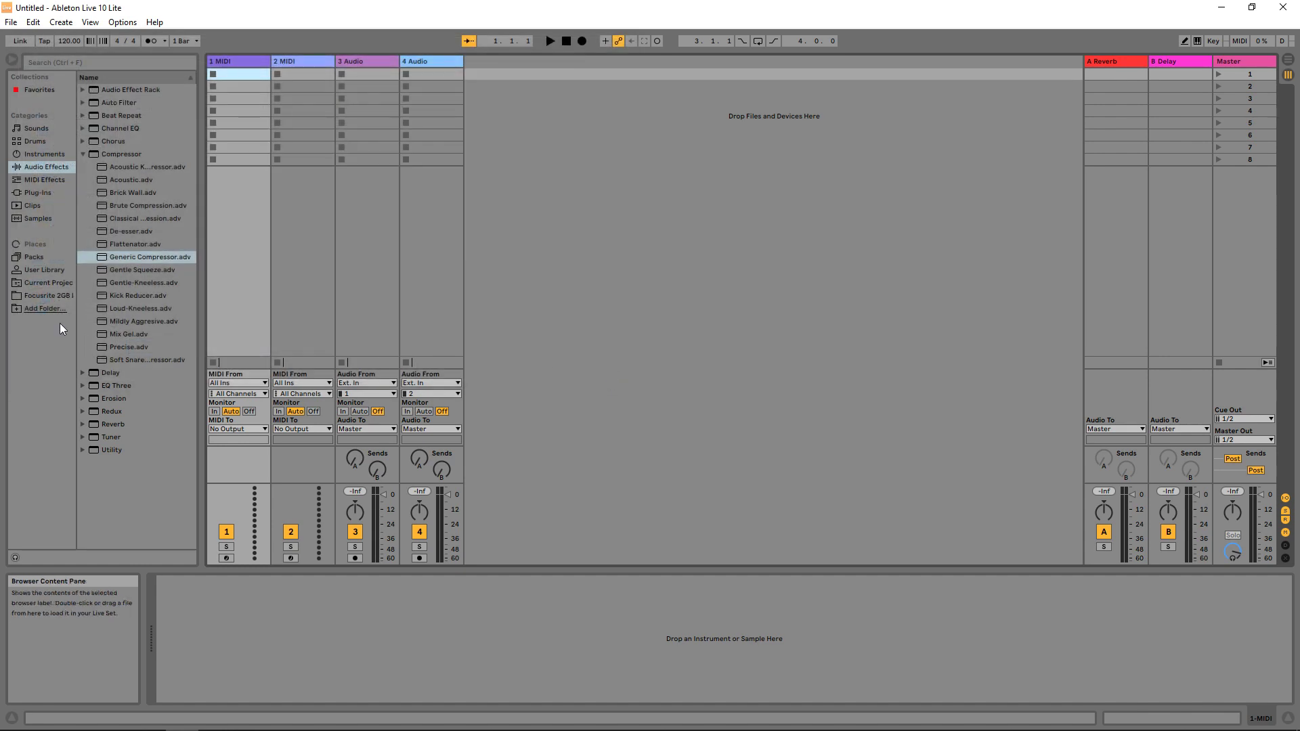
{"action": "left_click", "coordinate": [50, 298]}
{"action": "left_click", "coordinate": [157, 284]}
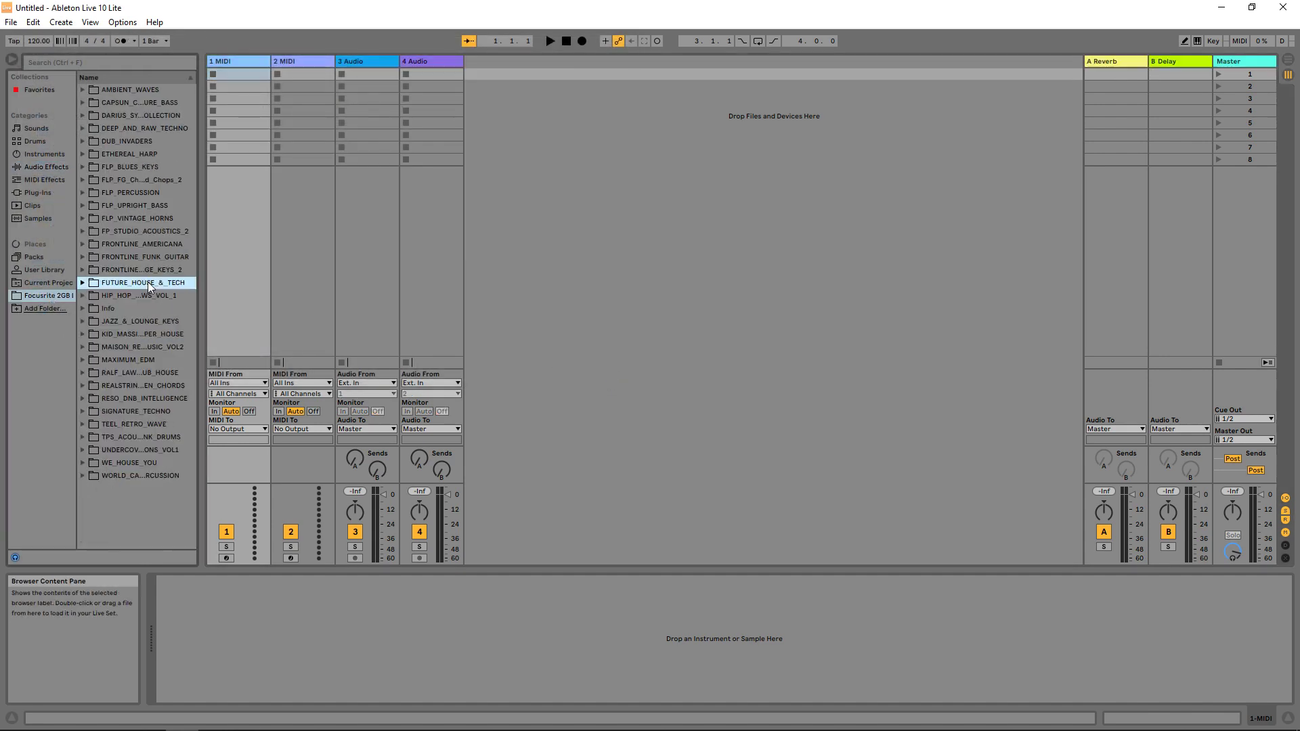
{"action": "left_click", "coordinate": [129, 309]}
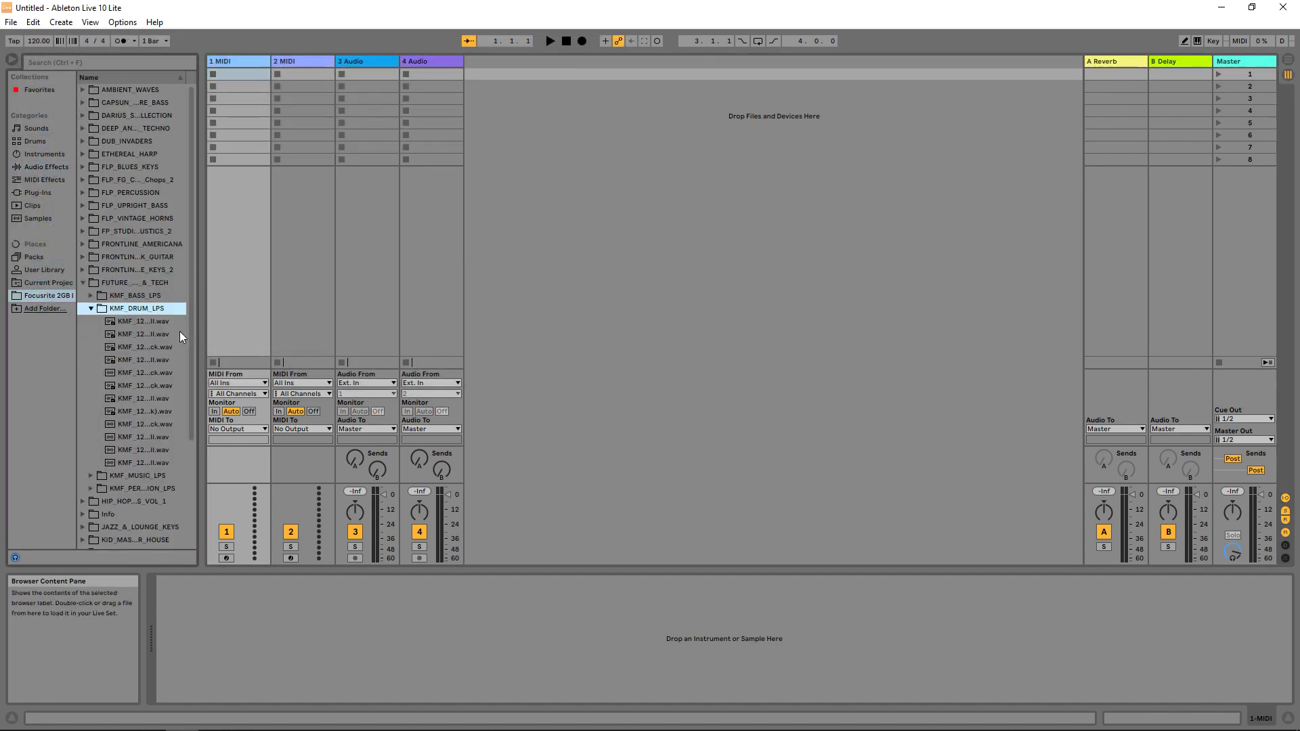
Preview several KMF_DRUM_LPS drum loops, then drag the first loop toward track 1
{"action": "left_click", "coordinate": [124, 335]}
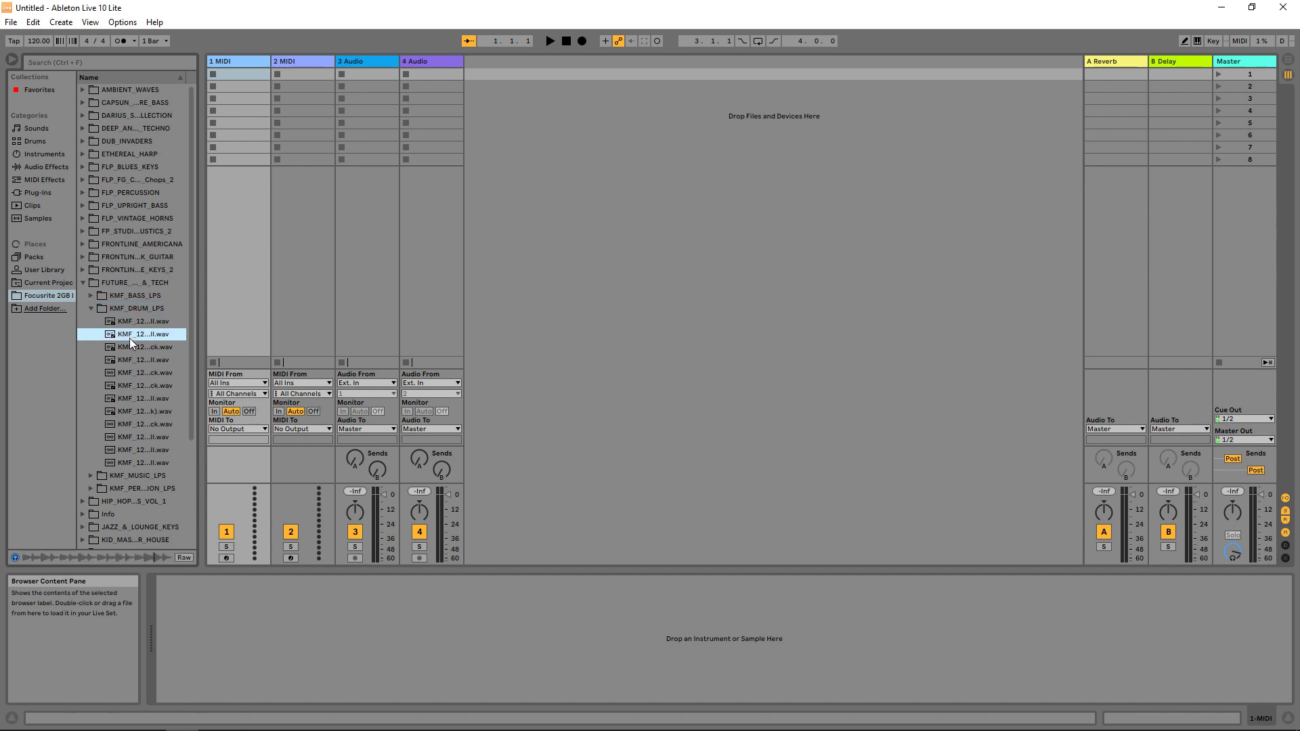
{"action": "left_click", "coordinate": [129, 347]}
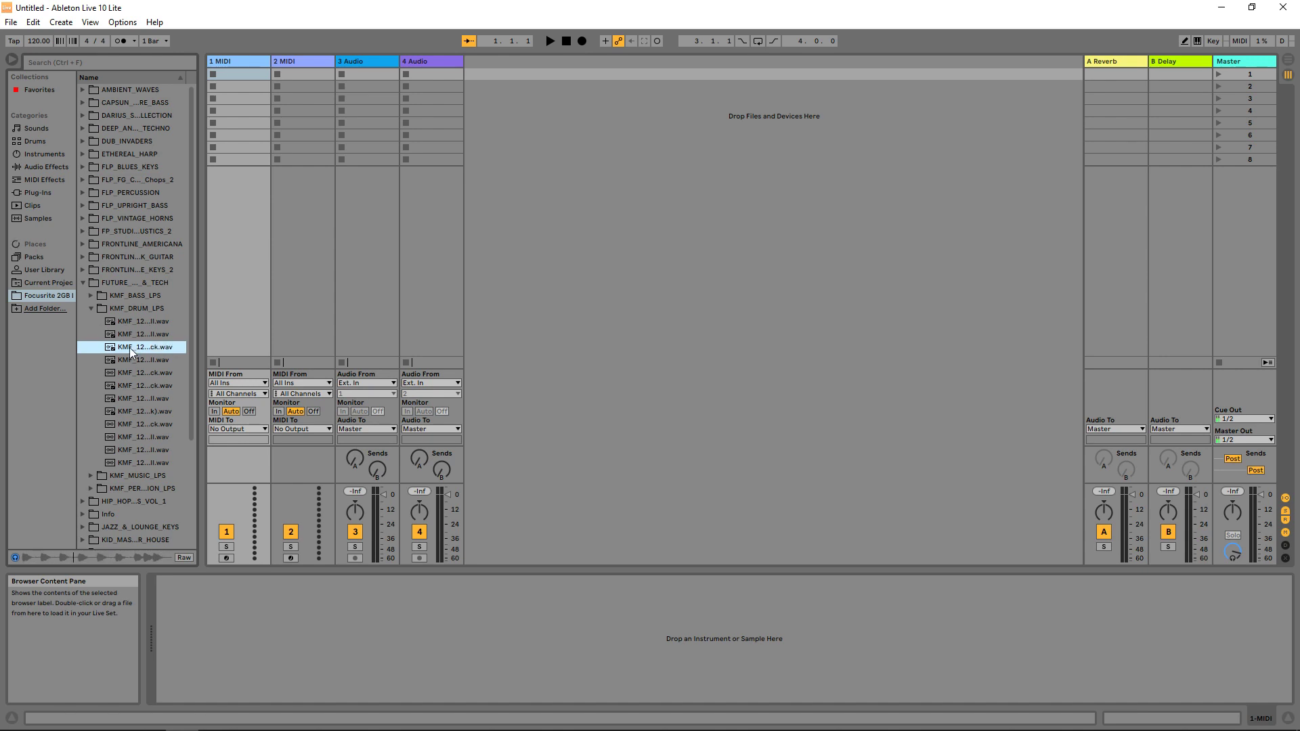
{"action": "left_click", "coordinate": [129, 361]}
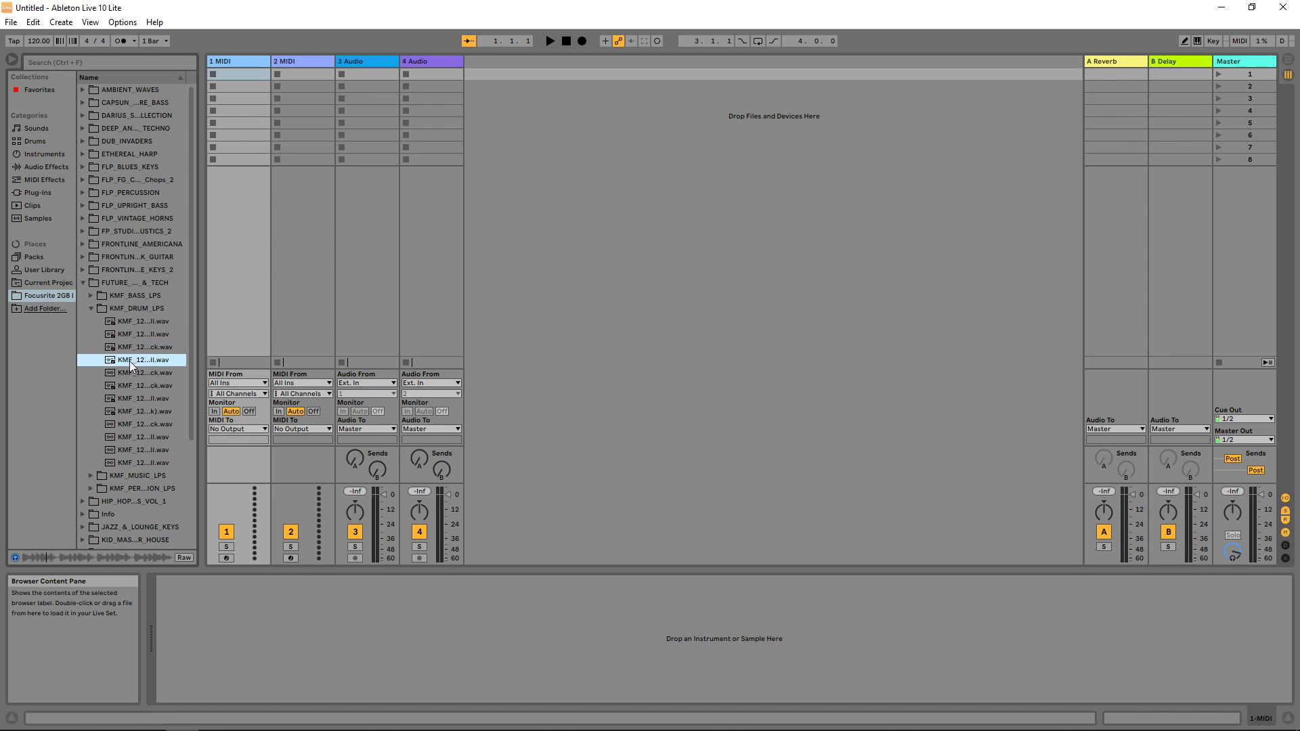
{"action": "left_click", "coordinate": [123, 323]}
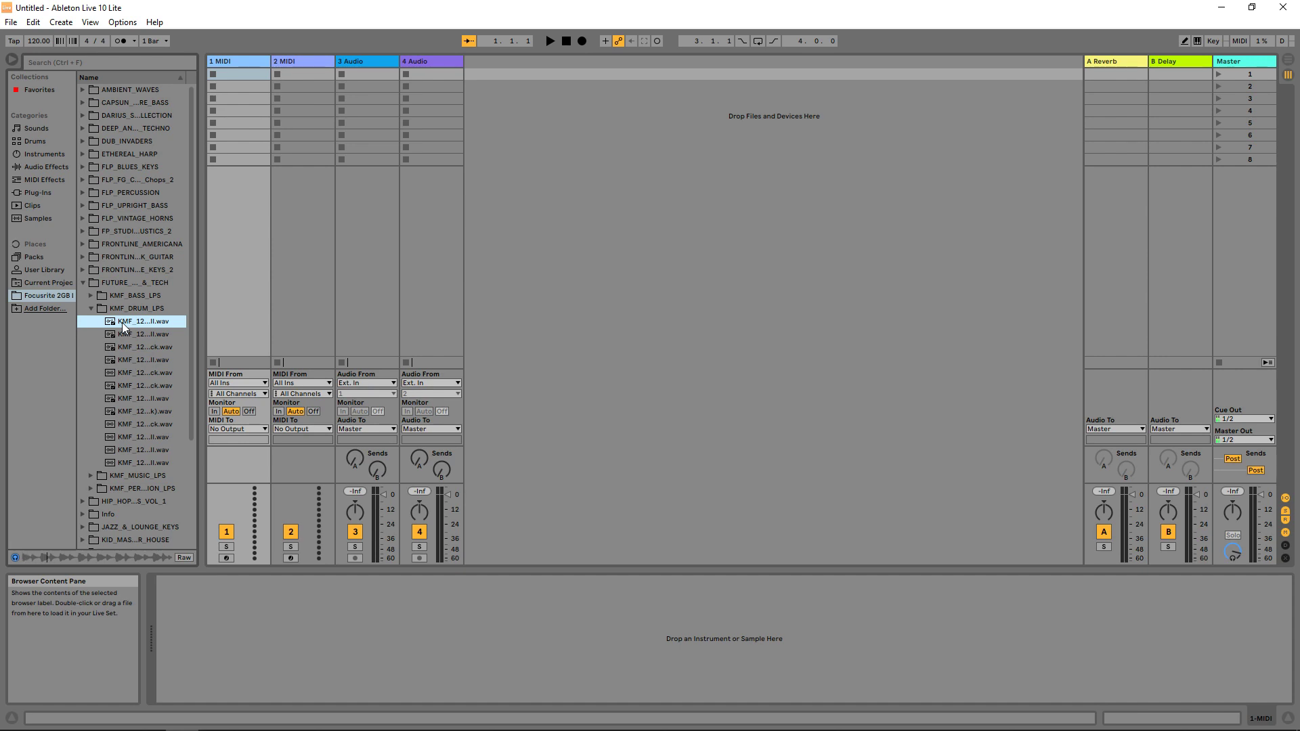
{"action": "left_click_drag", "start_coordinate": [117, 325], "coordinate": [232, 148]}
Drop the Aktion drum loop into track 1's first slot, launch it, and add the Fire bass loop to track 2
{"action": "left_click_drag", "start_coordinate": [234, 76], "coordinate": [232, 75]}
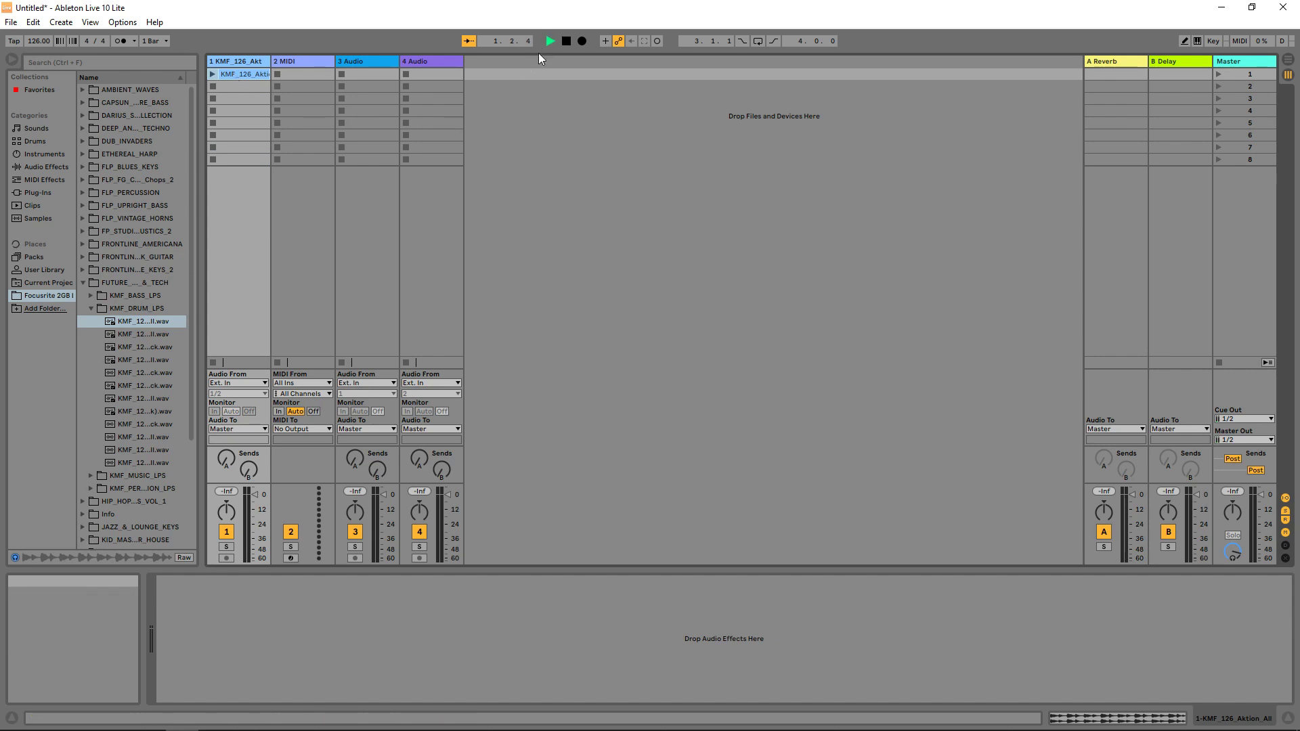
{"action": "left_click", "coordinate": [213, 75]}
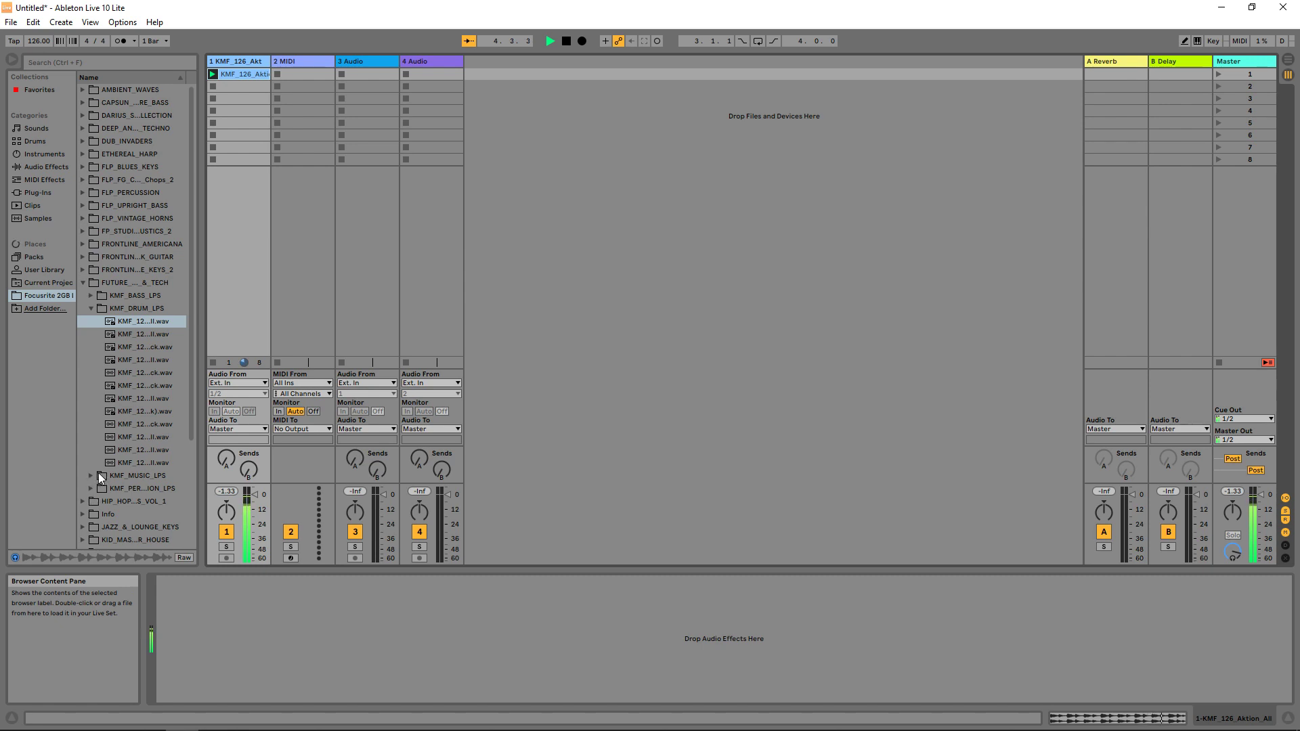
{"action": "scroll", "coordinate": [99, 472], "scroll_direction": "down", "scroll_amount": 2}
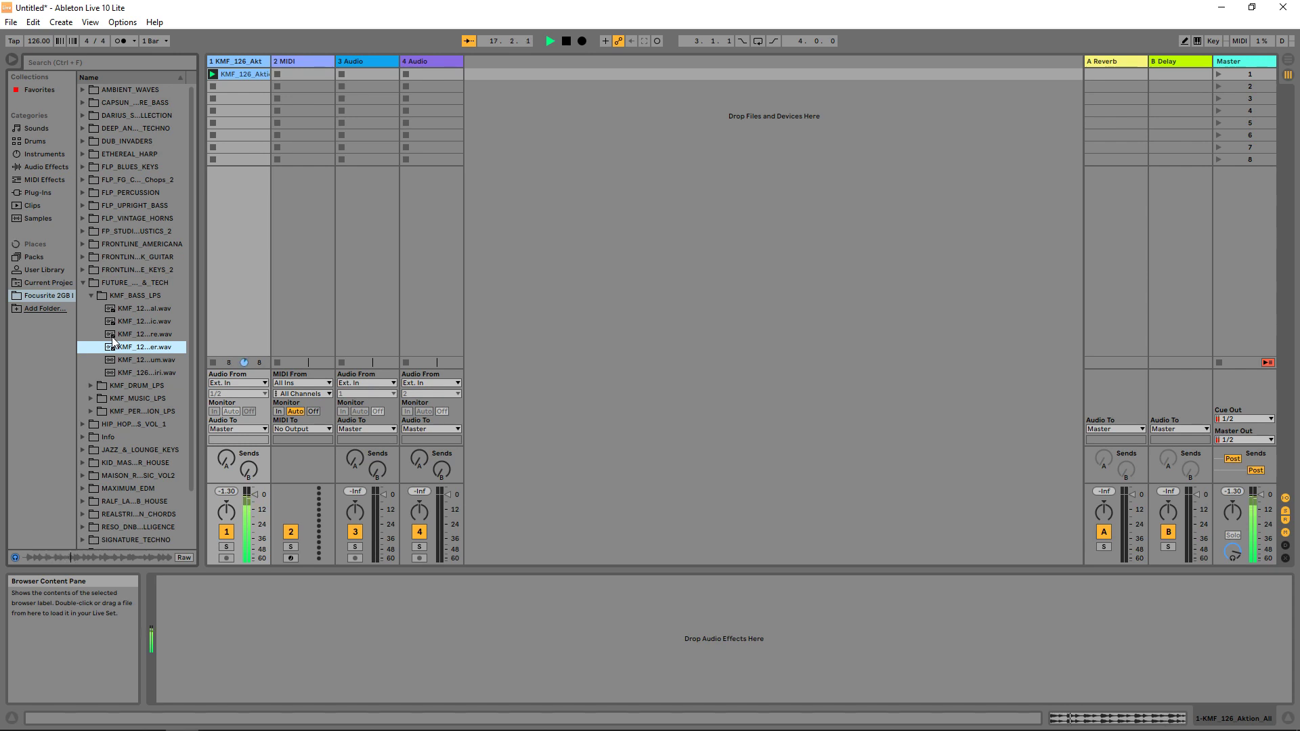
{"action": "left_click_drag", "start_coordinate": [112, 336], "coordinate": [297, 77]}
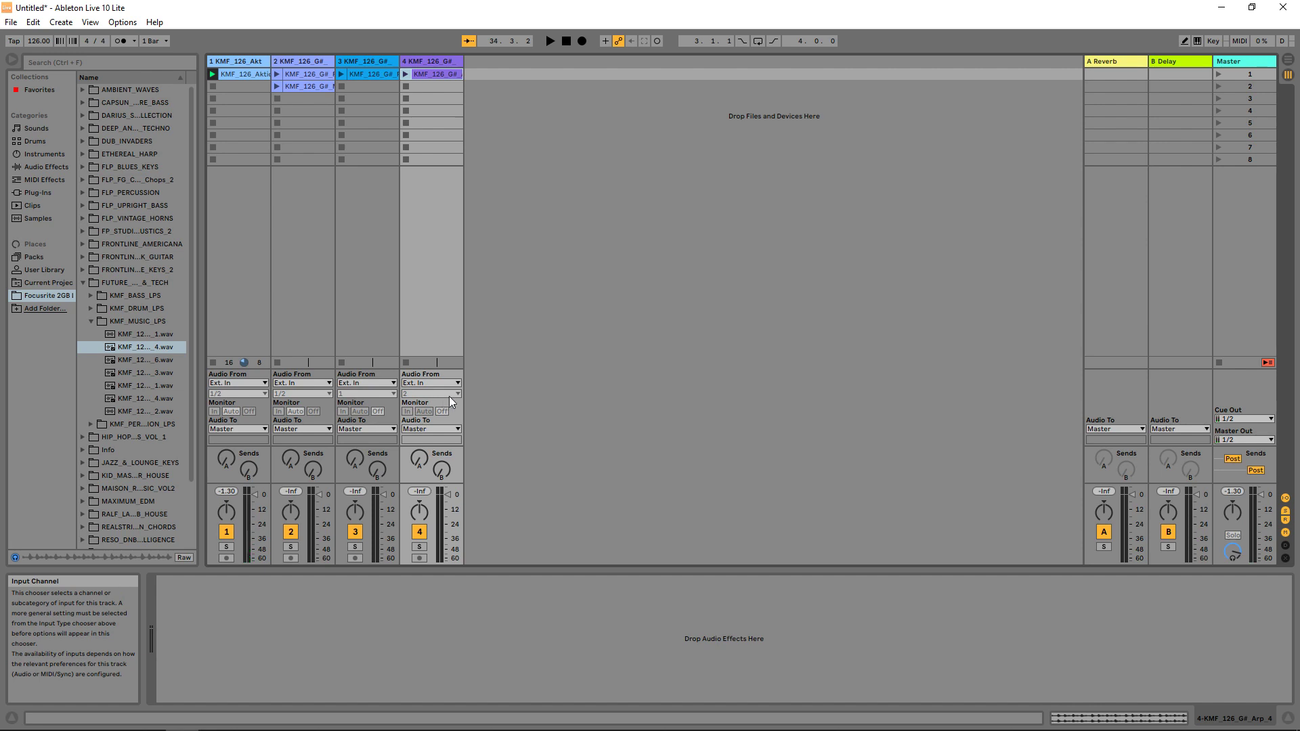
Start Arrangement Record and launch the loops on tracks 1, 2 and 3
{"action": "left_click", "coordinate": [583, 42]}
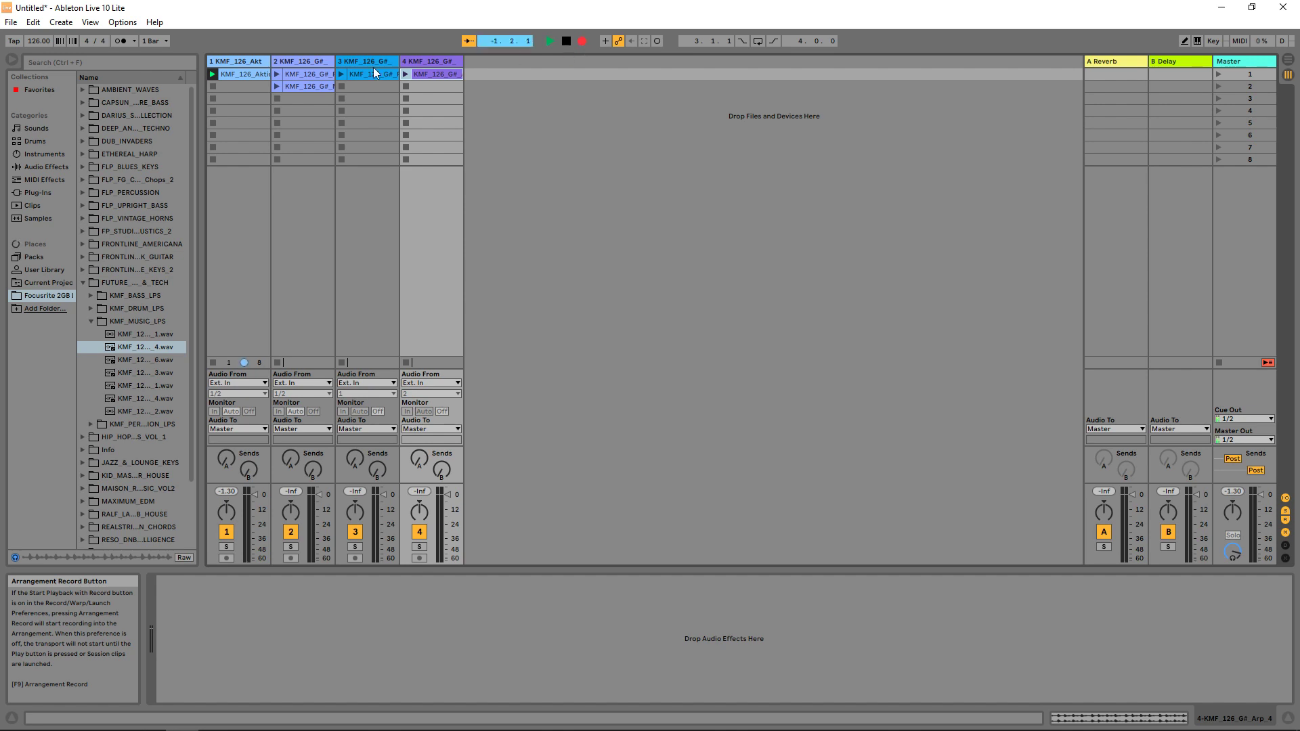
{"action": "left_click", "coordinate": [211, 74]}
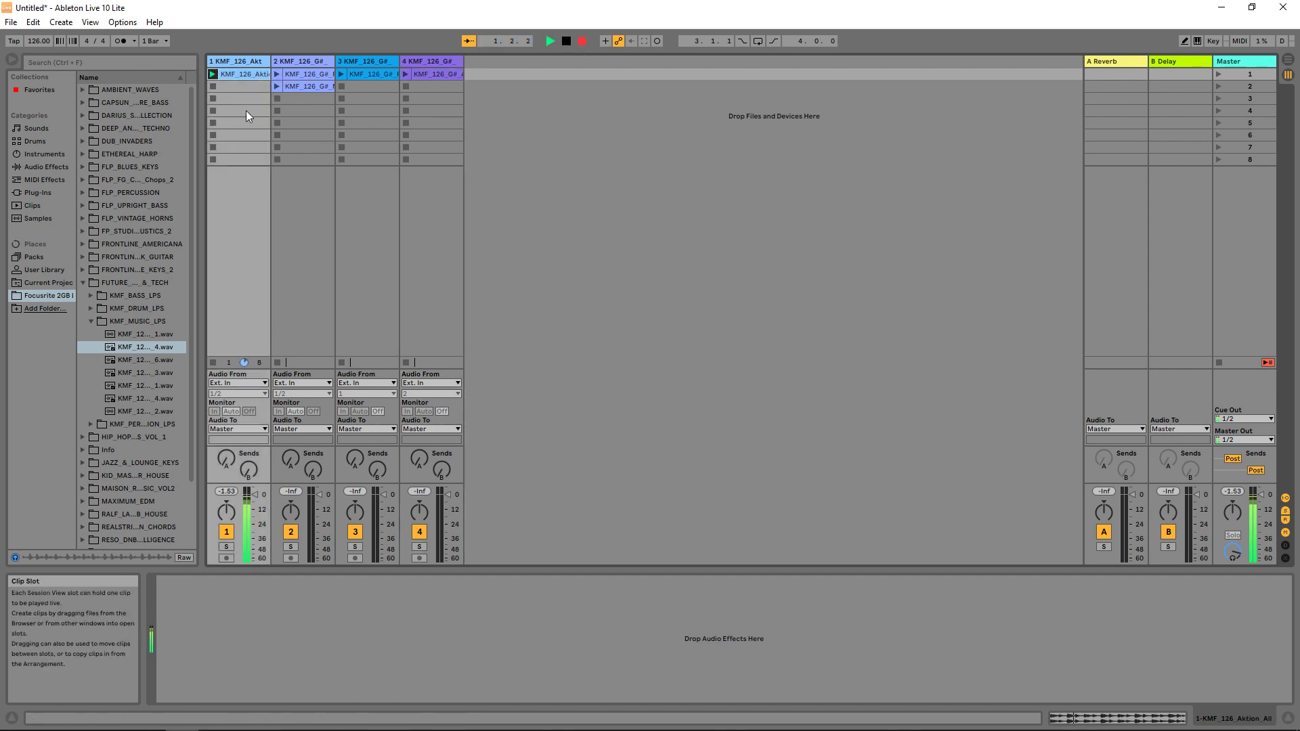
{"action": "left_click", "coordinate": [277, 75]}
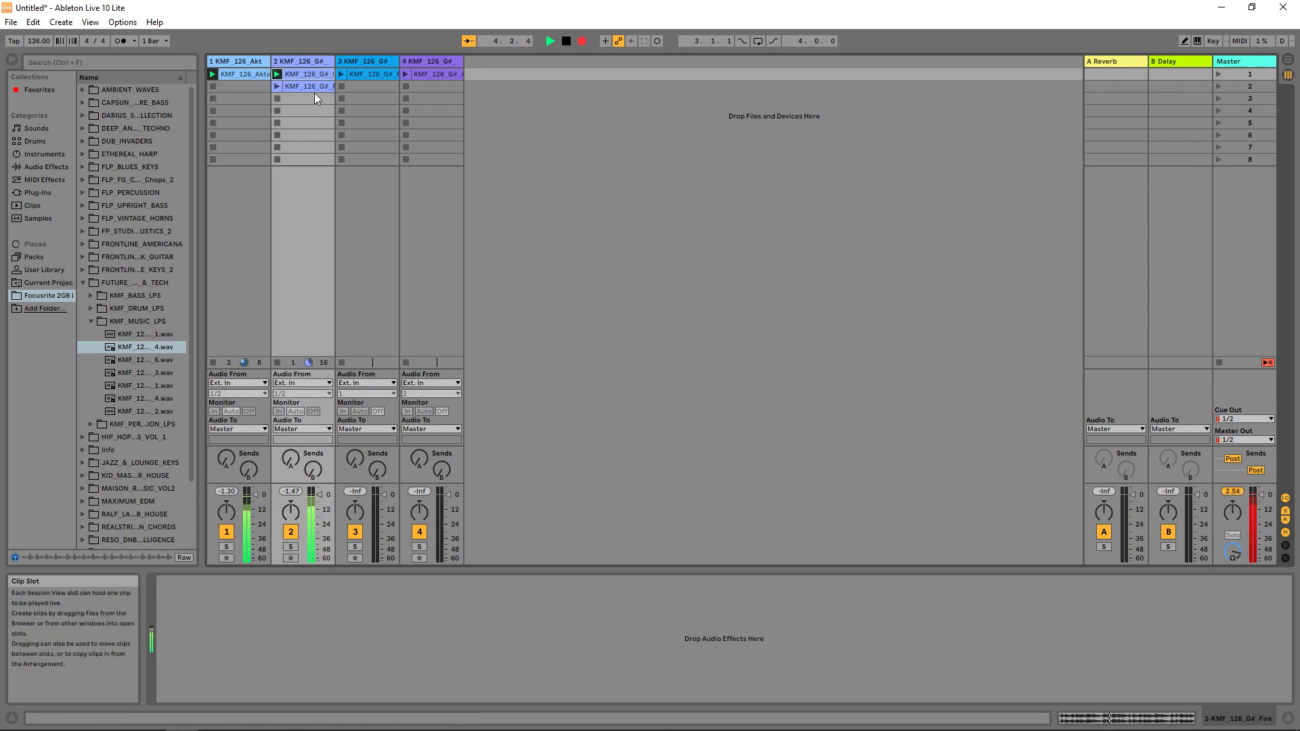
{"action": "left_click", "coordinate": [341, 75]}
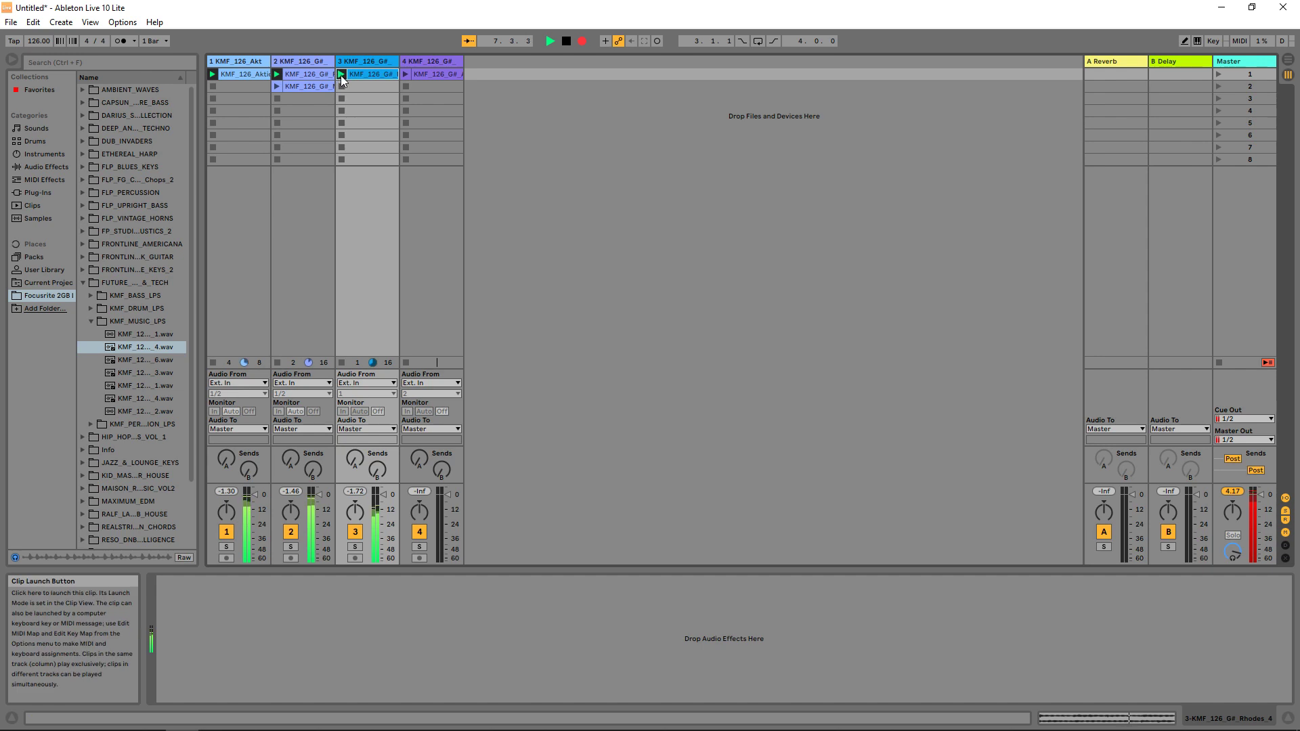
Switch track 2 between its loops, bring in track 4's Arp loop, then stop recording and view the arrangement
{"action": "left_click", "coordinate": [278, 86]}
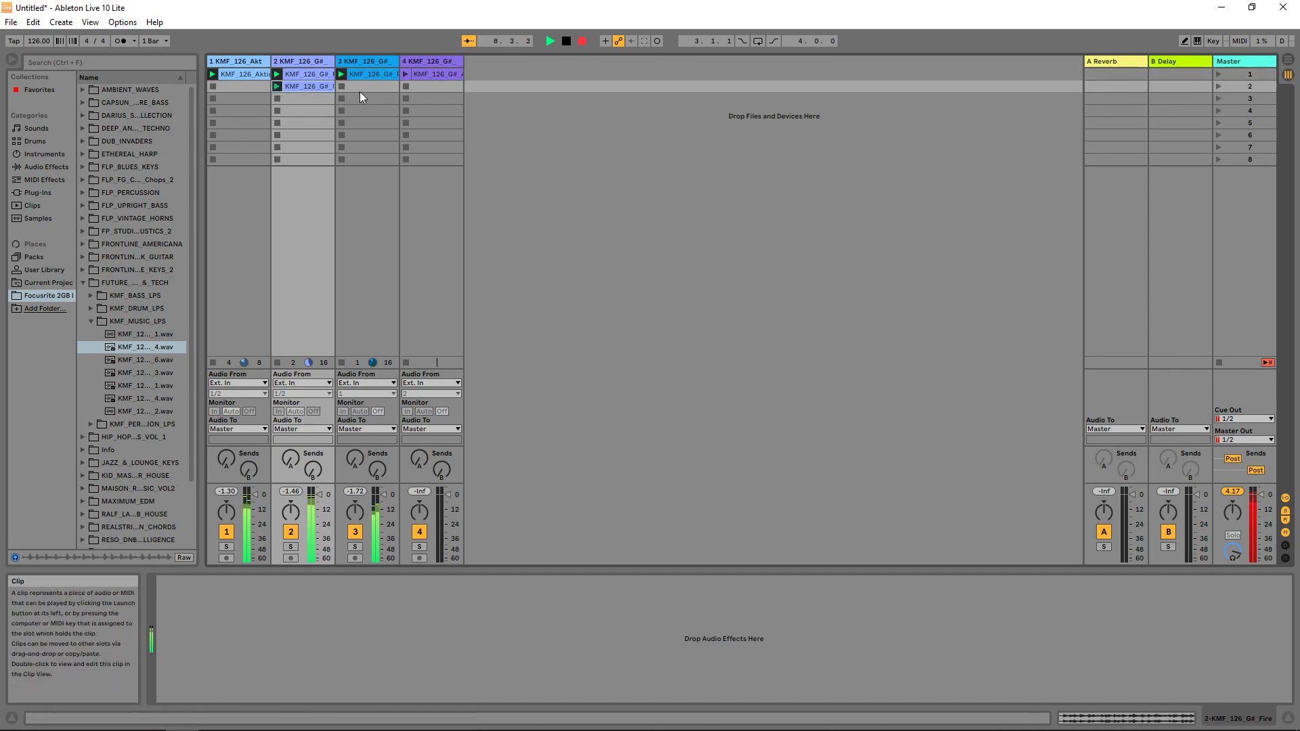
{"action": "left_click", "coordinate": [342, 75]}
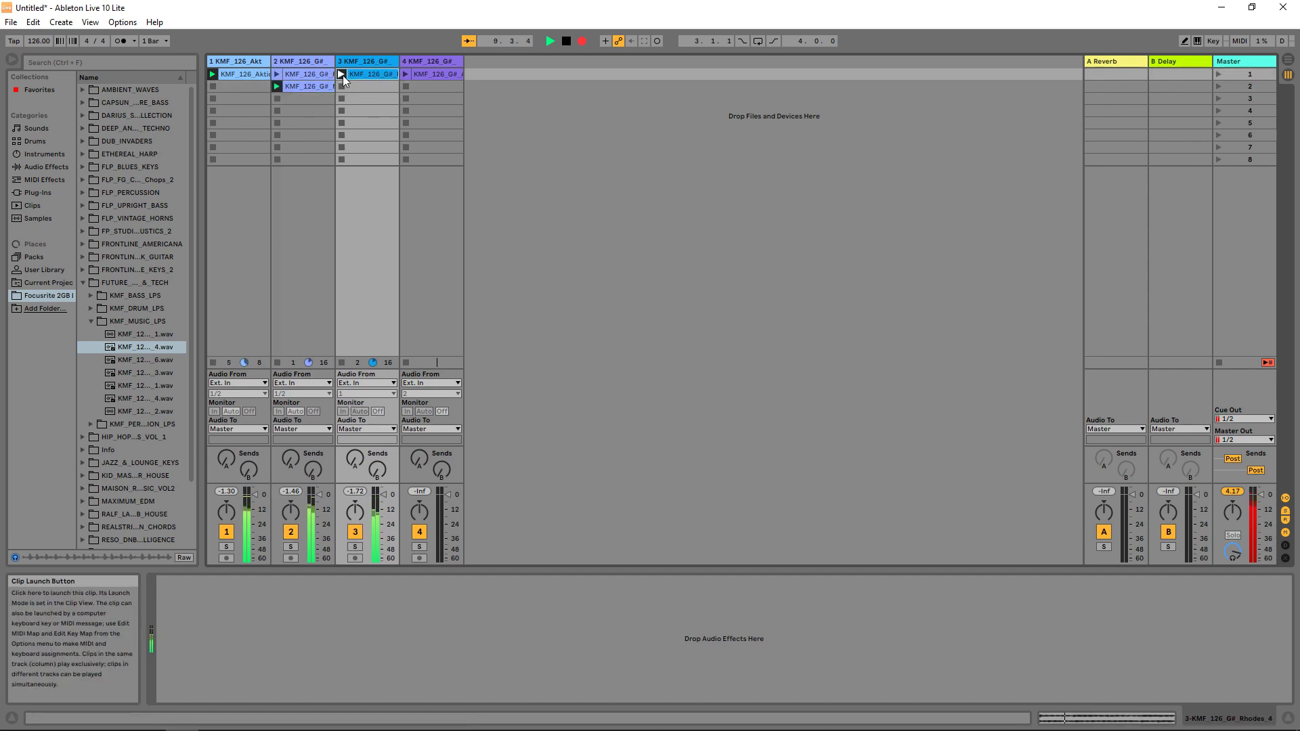
{"action": "left_click", "coordinate": [277, 73]}
{"action": "left_click", "coordinate": [406, 74]}
{"action": "left_click", "coordinate": [212, 75]}
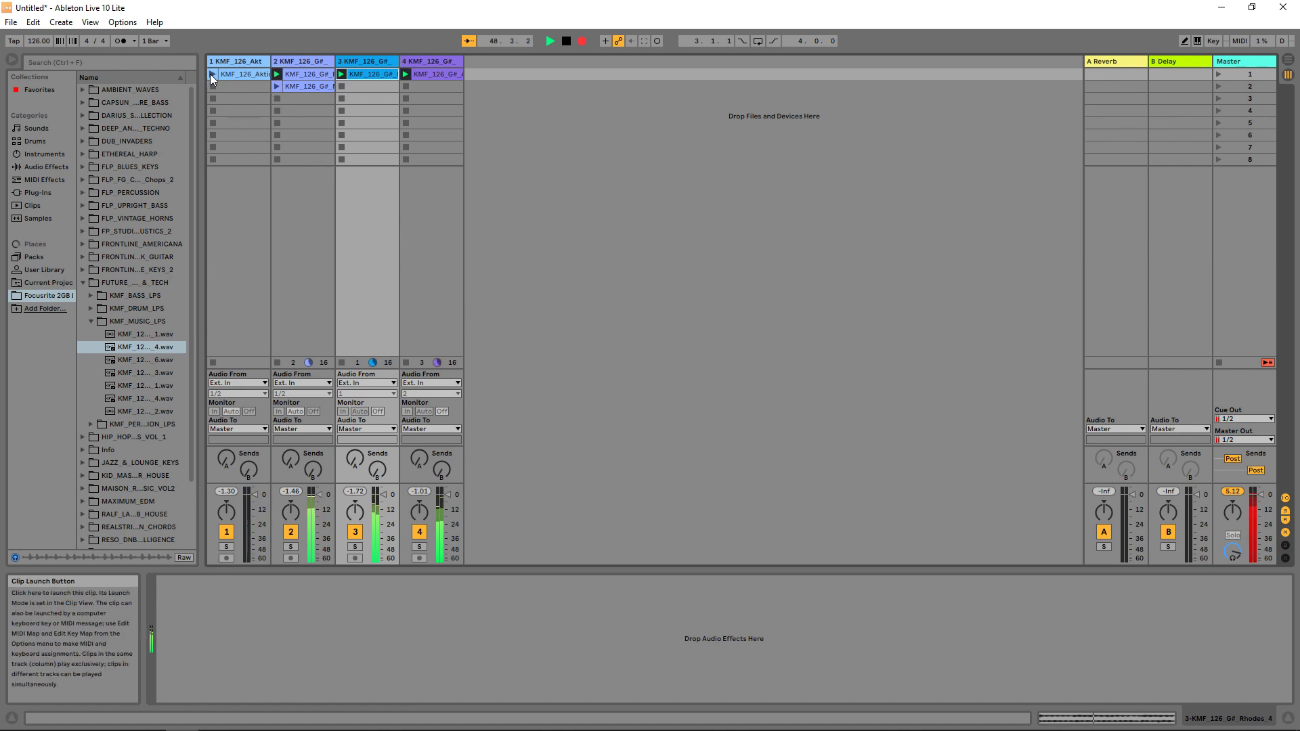
{"action": "left_click", "coordinate": [210, 75]}
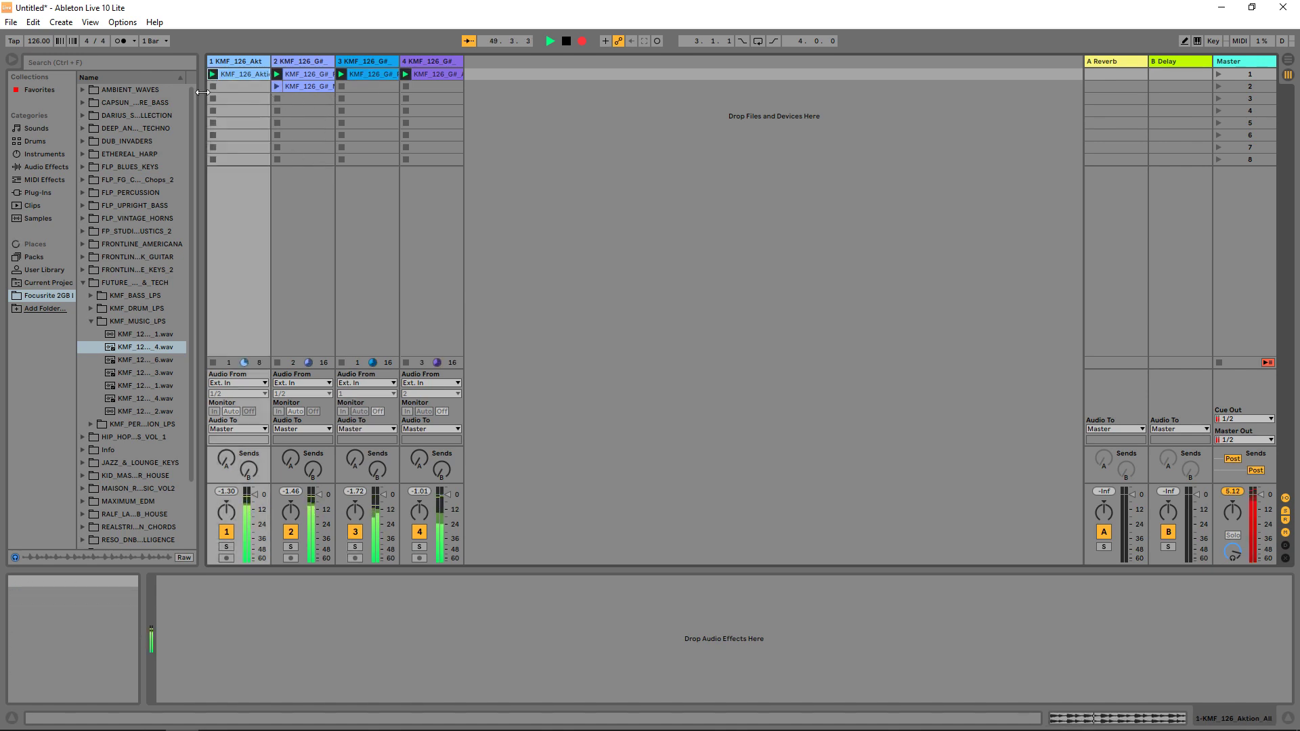
{"action": "left_click", "coordinate": [564, 42]}
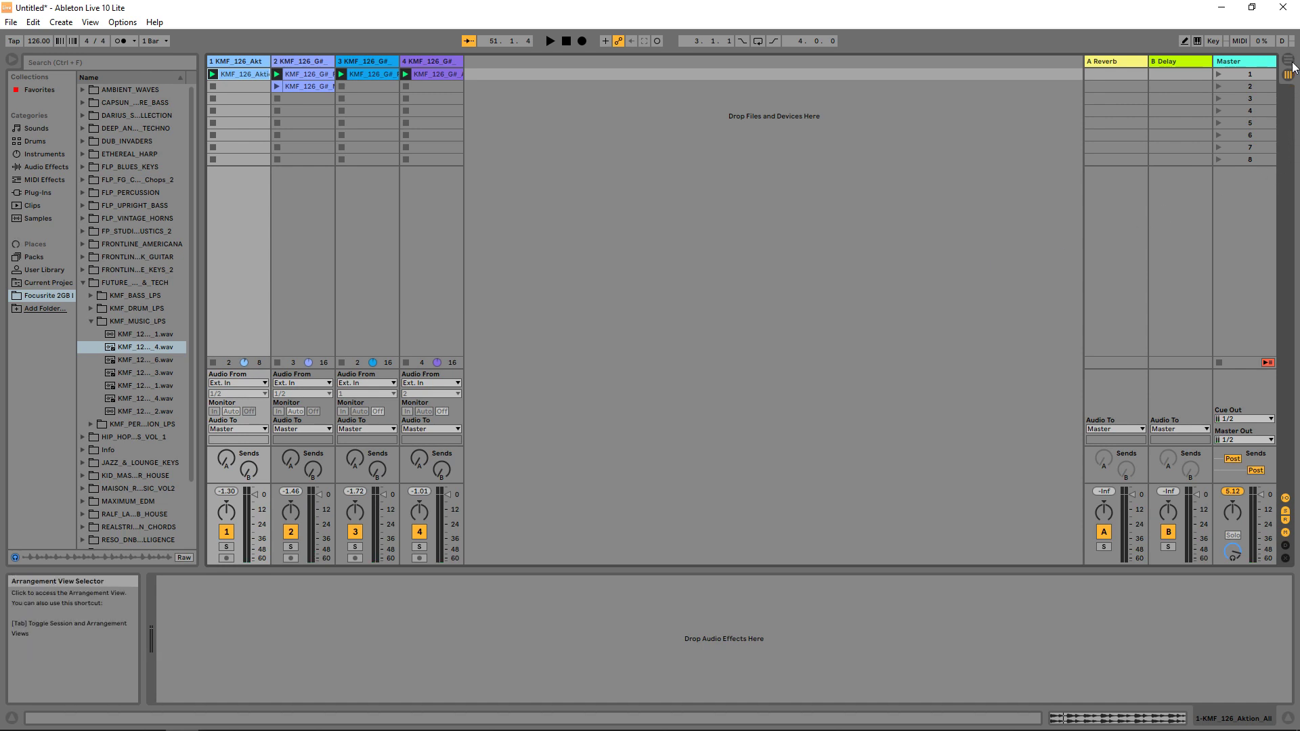
{"action": "left_click", "coordinate": [1289, 62]}
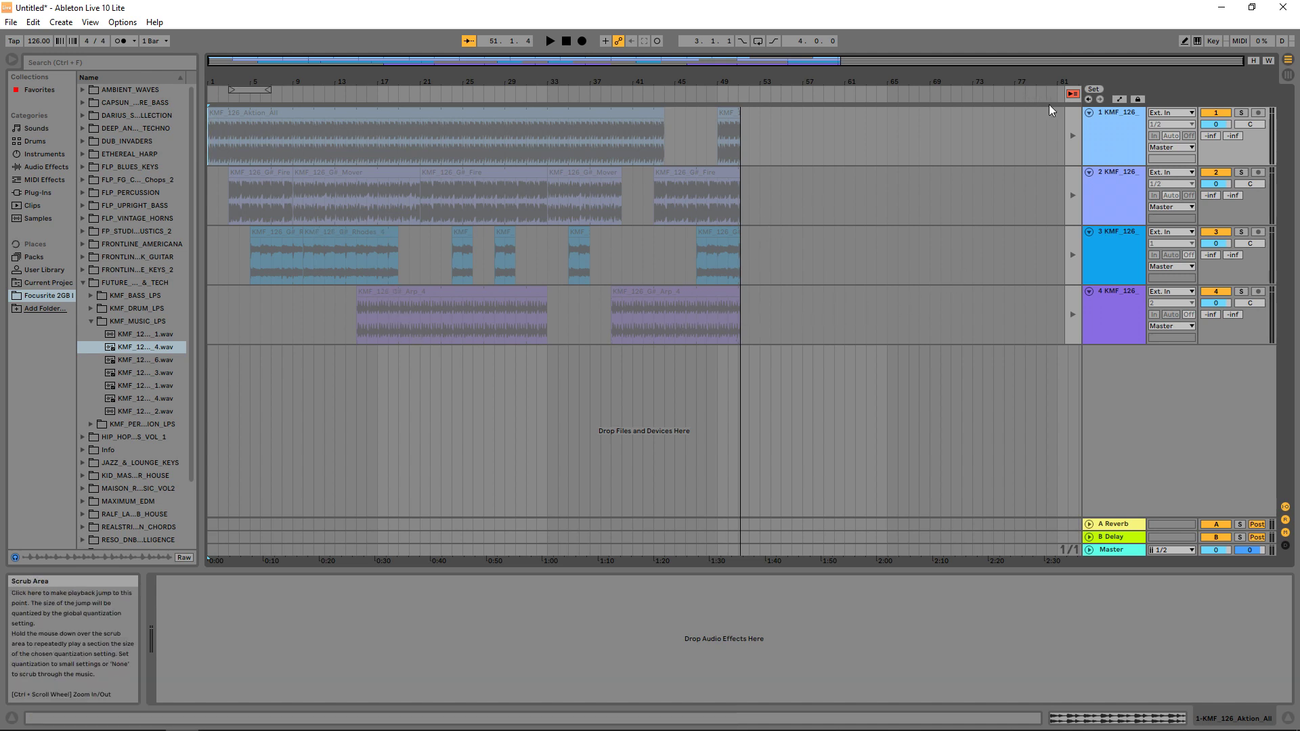
Use Back to Arrangement, play the recording from bar 1, and set the start point at bar 21
{"action": "left_click", "coordinate": [1074, 95]}
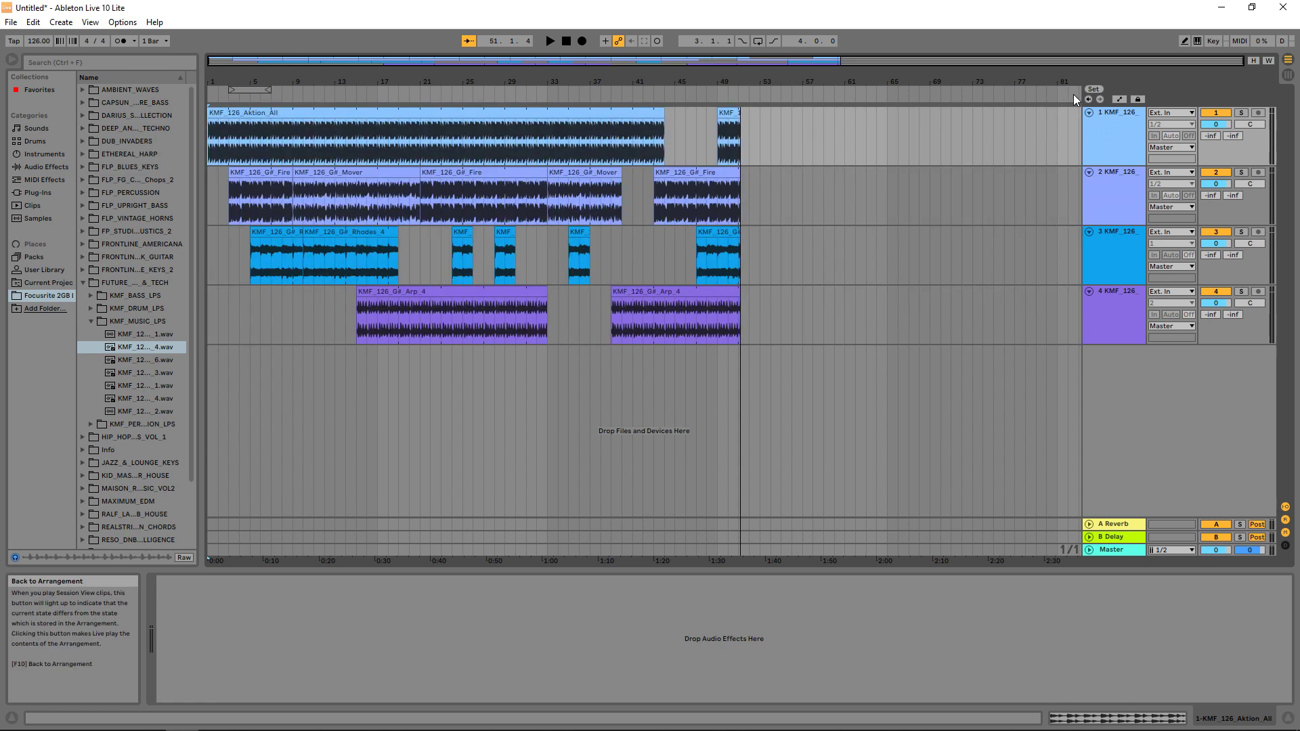
{"action": "left_click", "coordinate": [210, 312]}
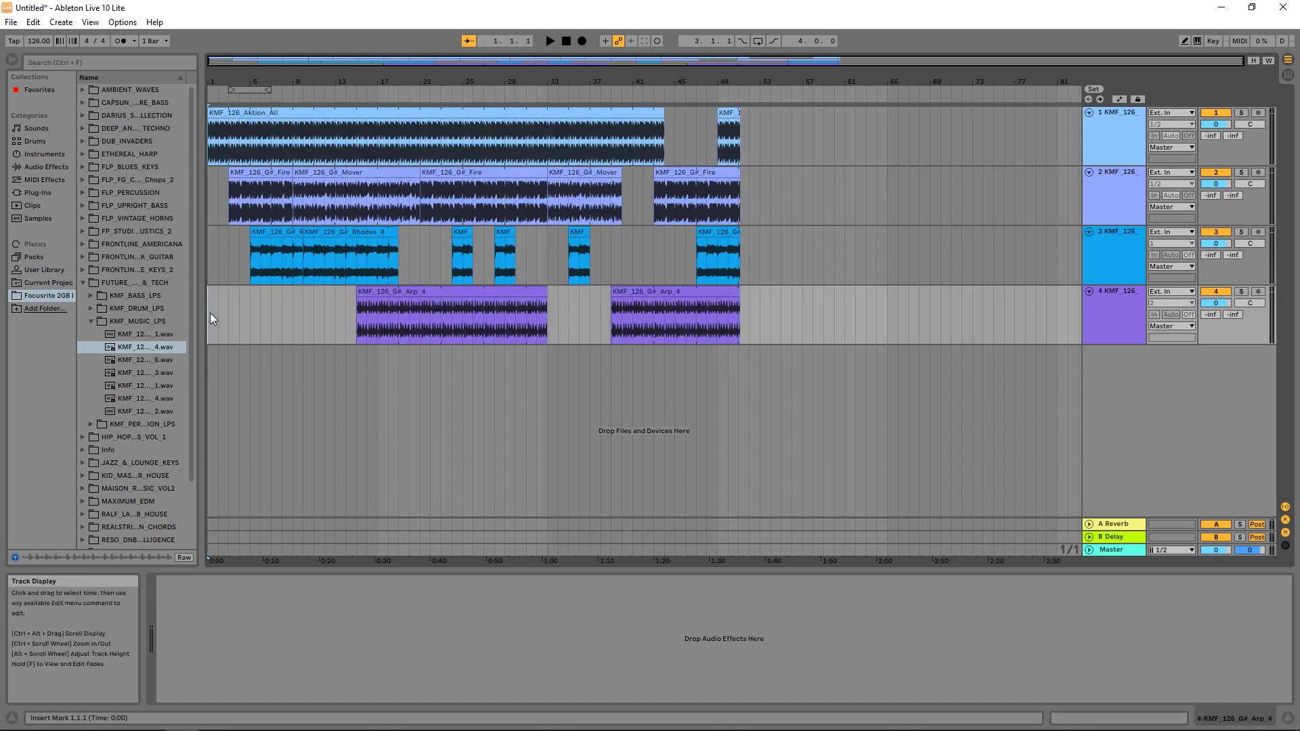
{"action": "left_click", "coordinate": [549, 41]}
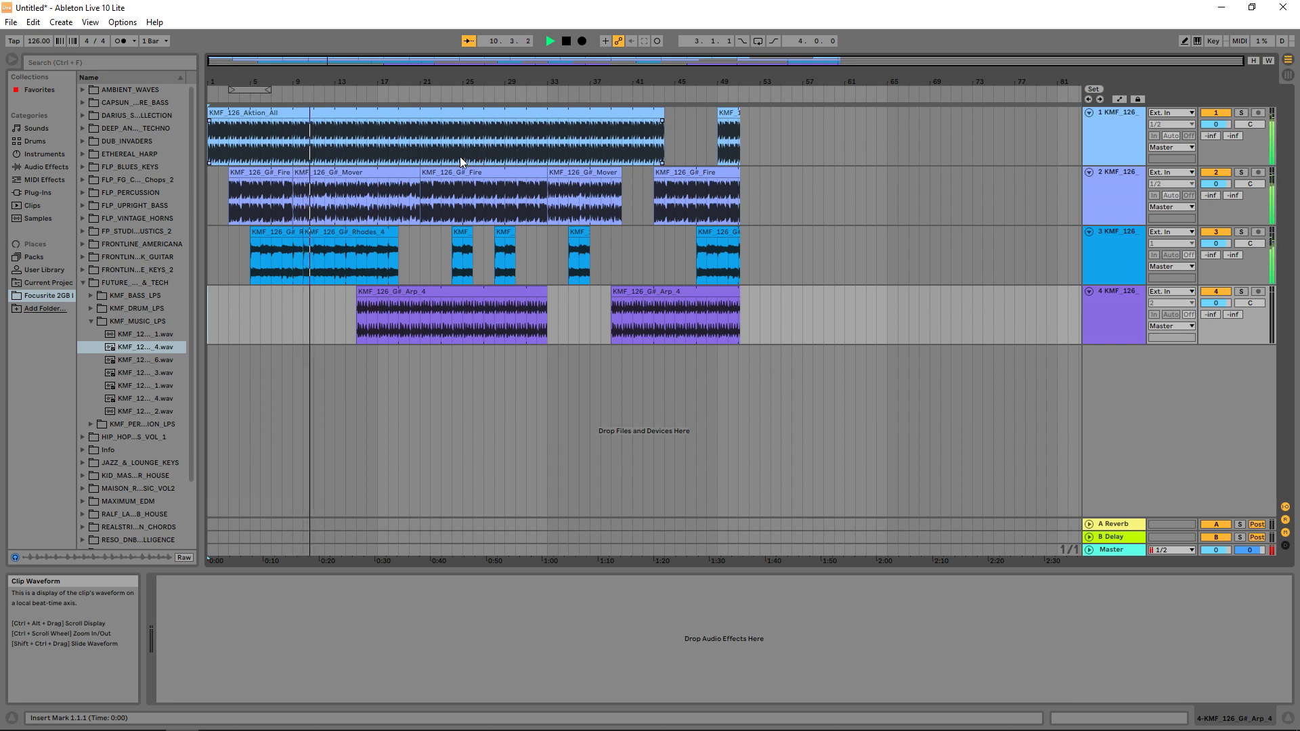
{"action": "left_click", "coordinate": [422, 153]}
Stop and restart playback so the arrangement plays on from bar 21
{"action": "key", "text": "space"}
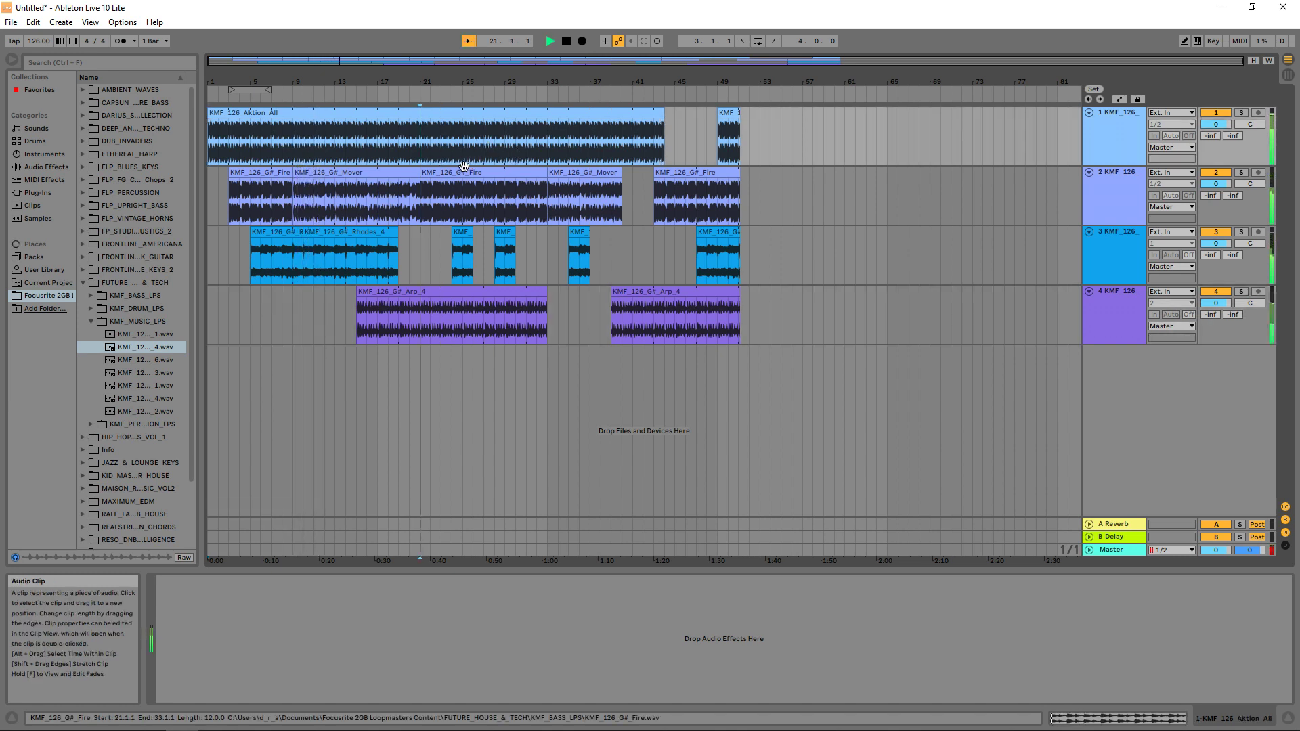
{"action": "key", "text": "space"}
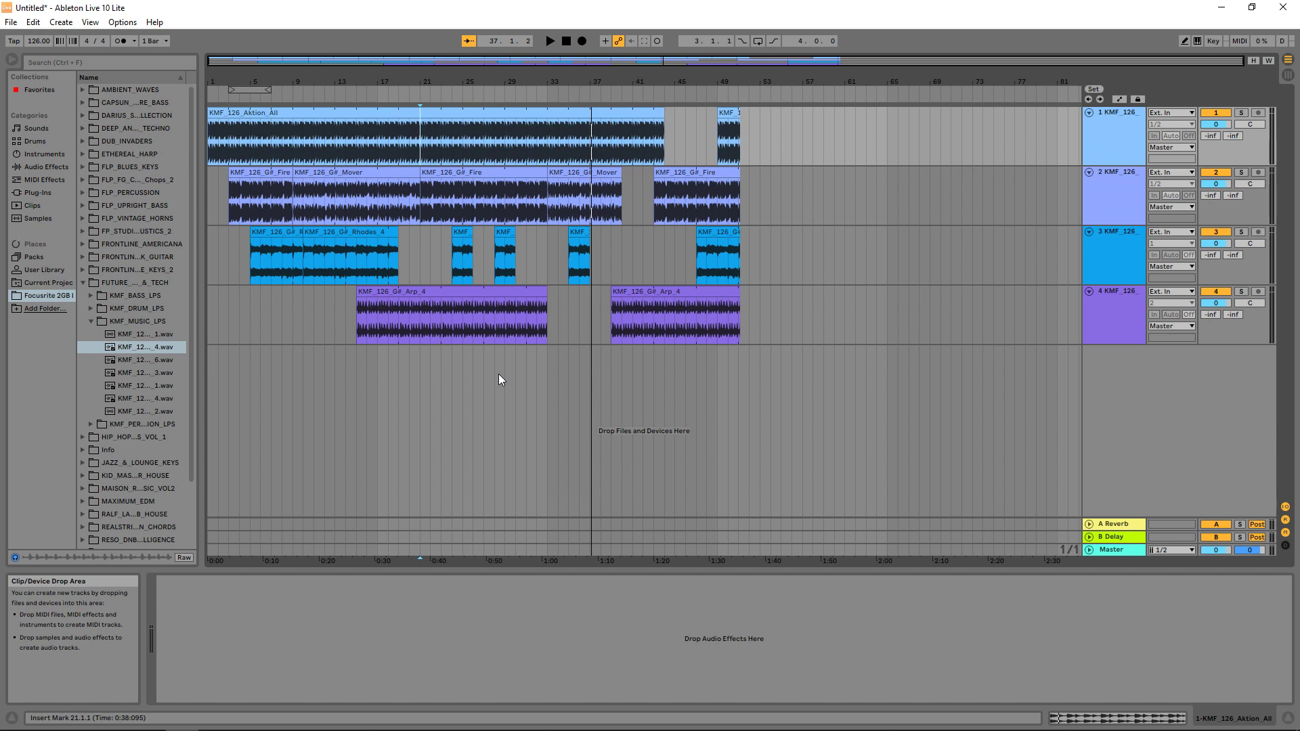
{"action": "left_click", "coordinate": [12, 23]}
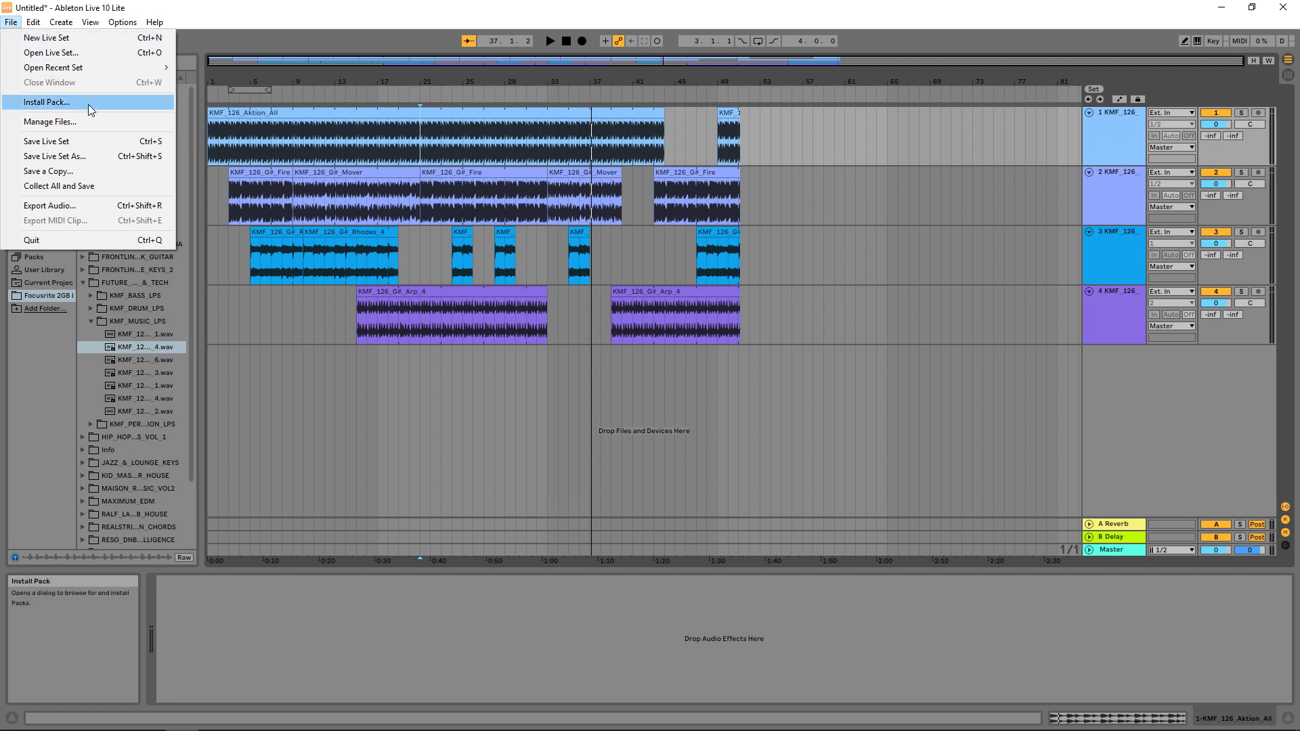
Configure the Master track export for MP3 only (CBR 320), with PCM encoding off, and export
{"action": "left_click", "coordinate": [99, 208]}
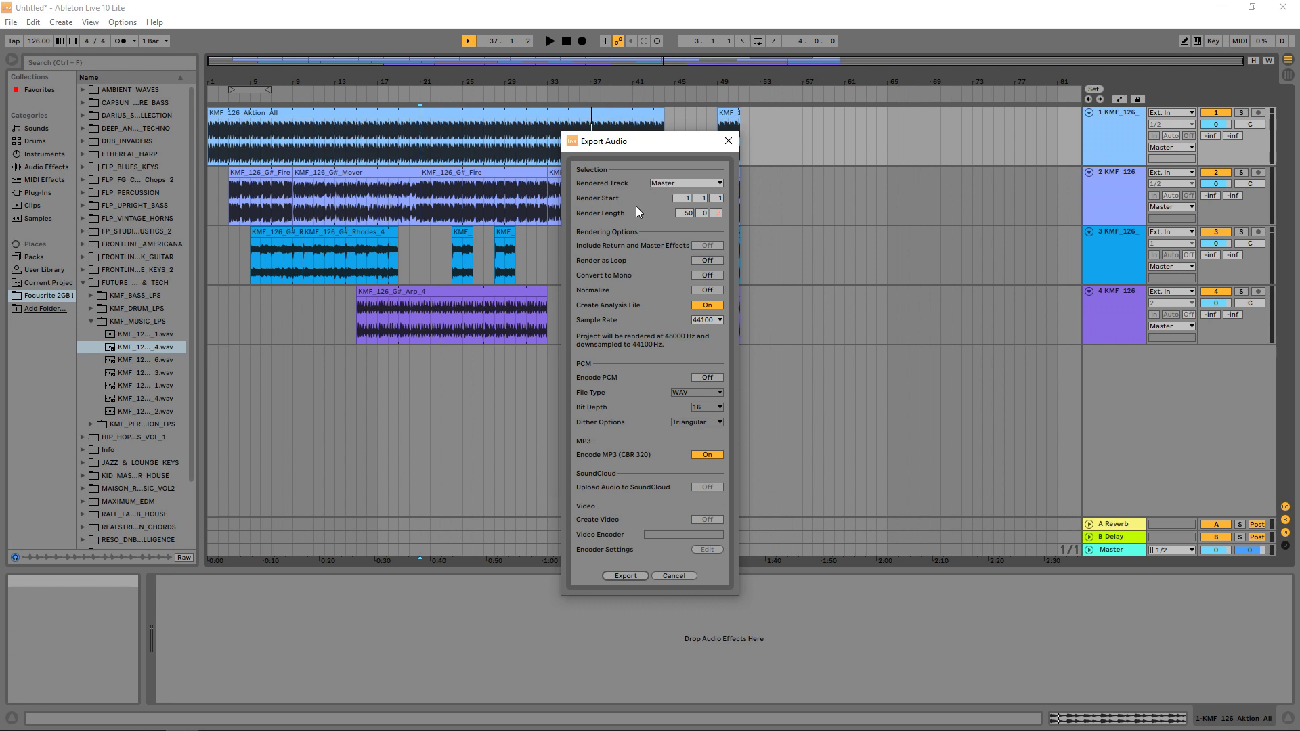
{"action": "left_click", "coordinate": [700, 377]}
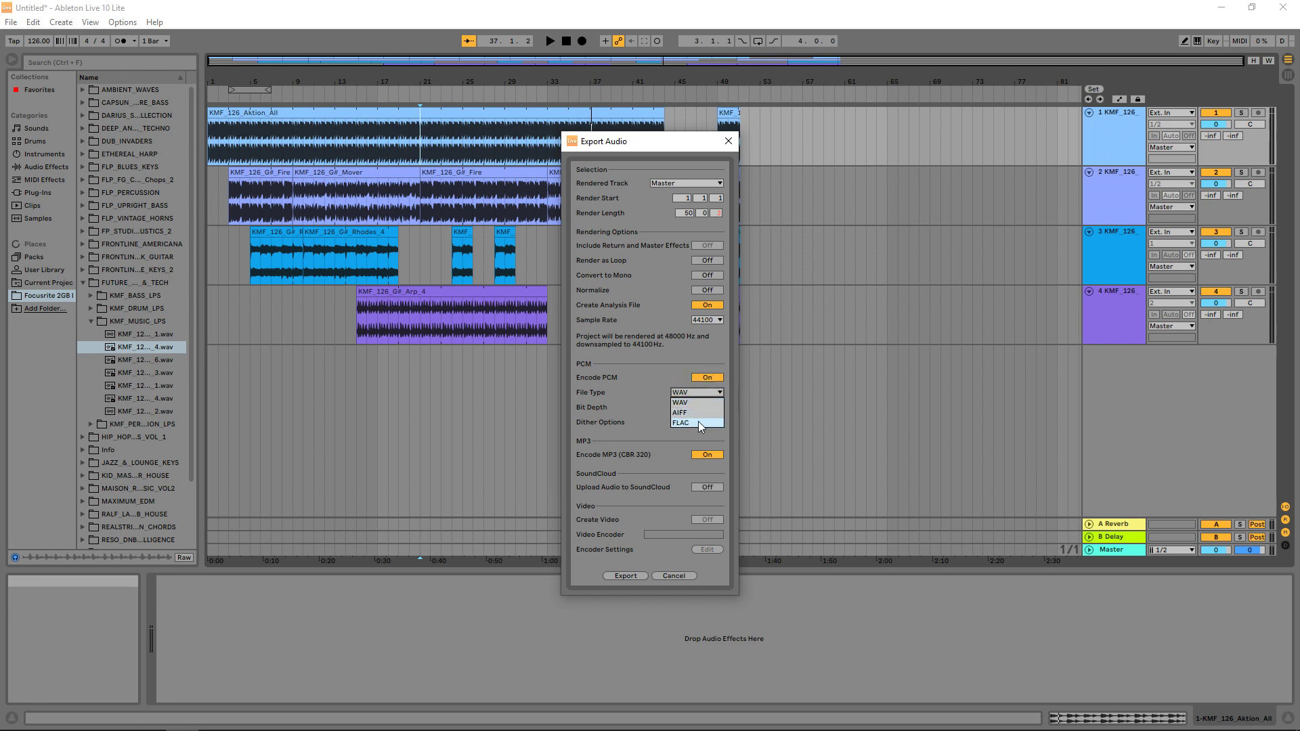
{"action": "left_click", "coordinate": [717, 395]}
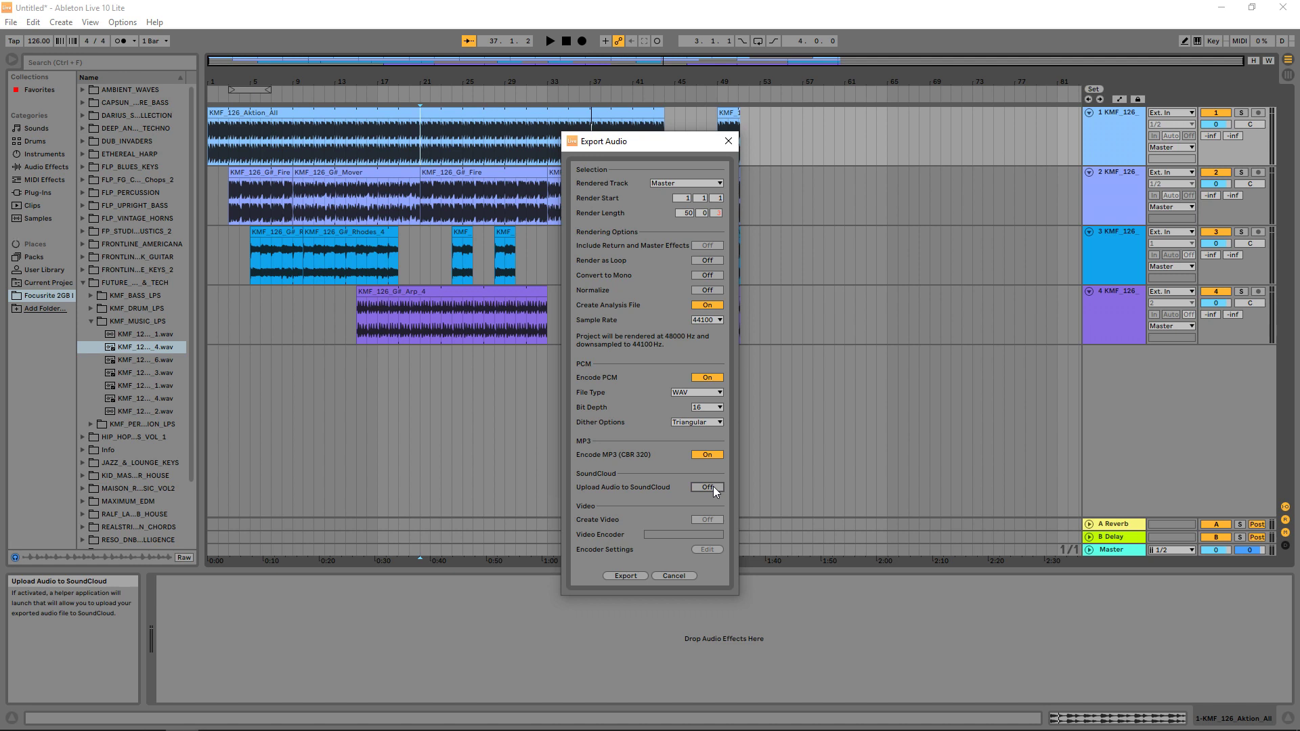
{"action": "left_click", "coordinate": [700, 376]}
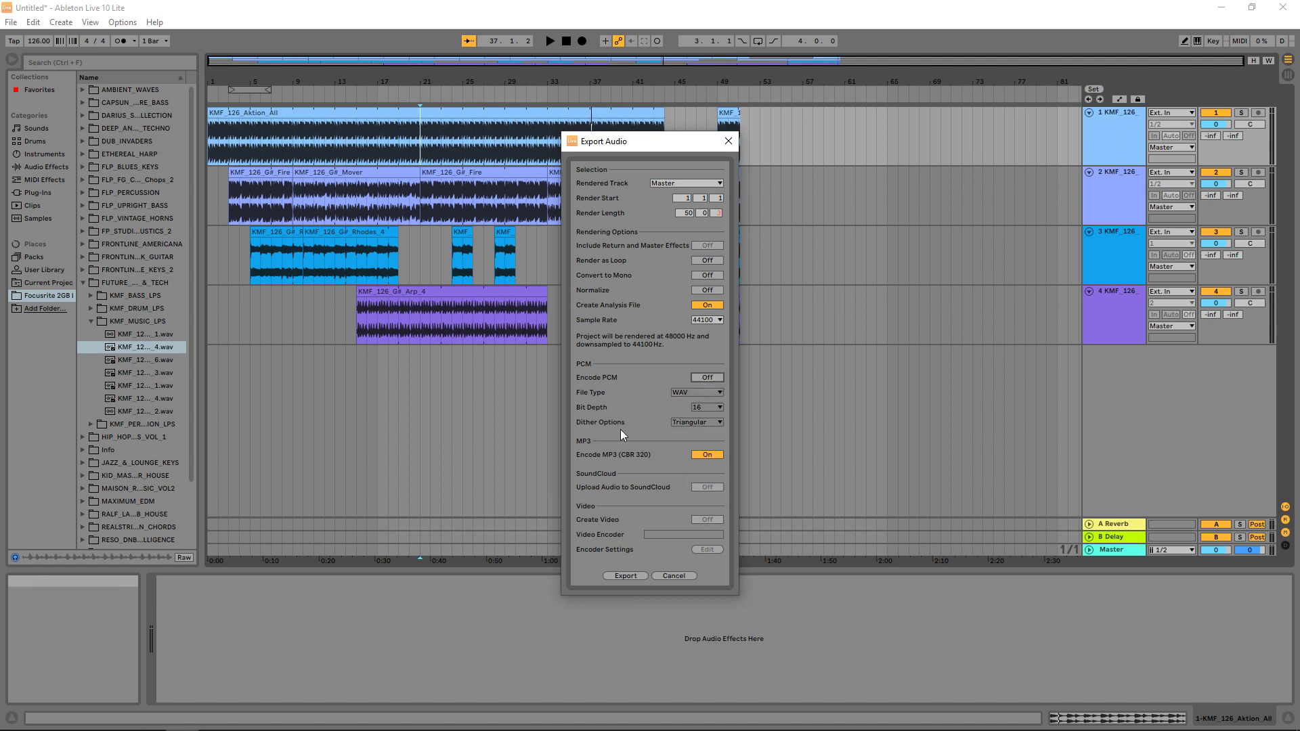
{"action": "left_click", "coordinate": [624, 575]}
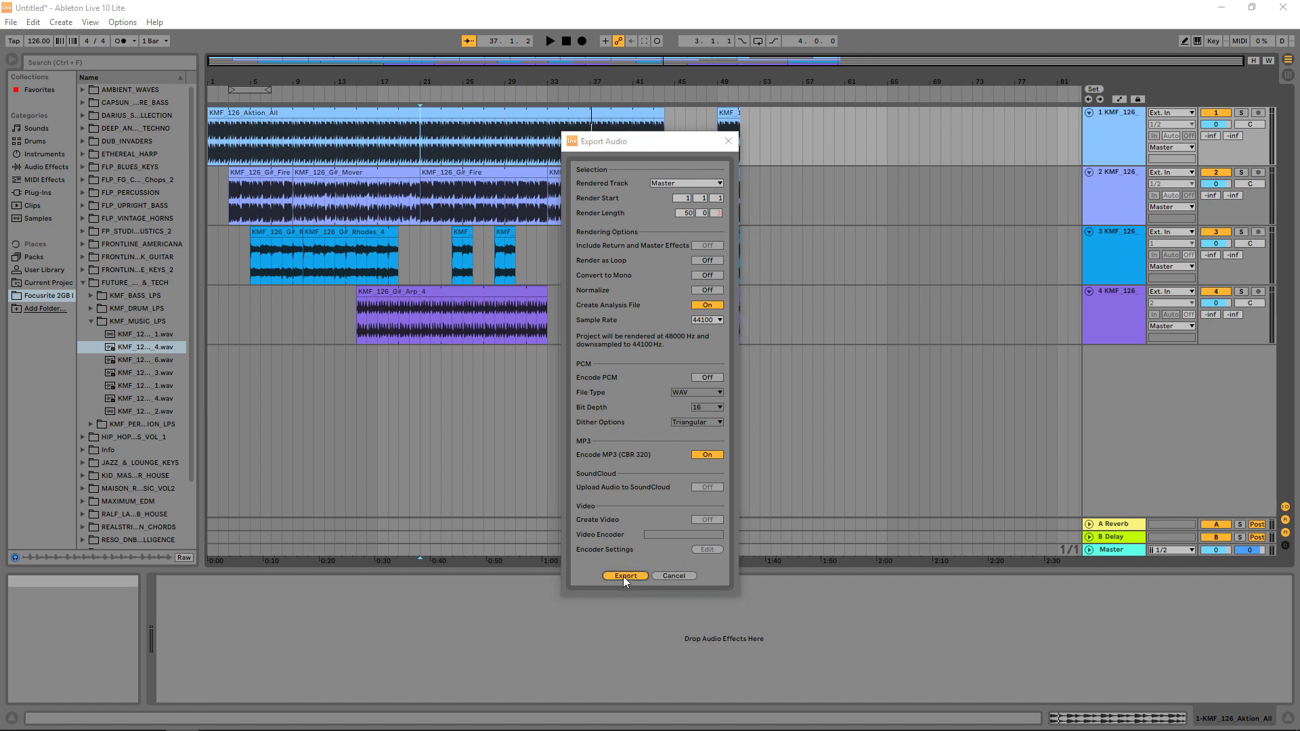
Append 2 to the file name to make Untitled2 and save the MP3
{"action": "left_click", "coordinate": [694, 423]}
{"action": "type", "text": "2"}
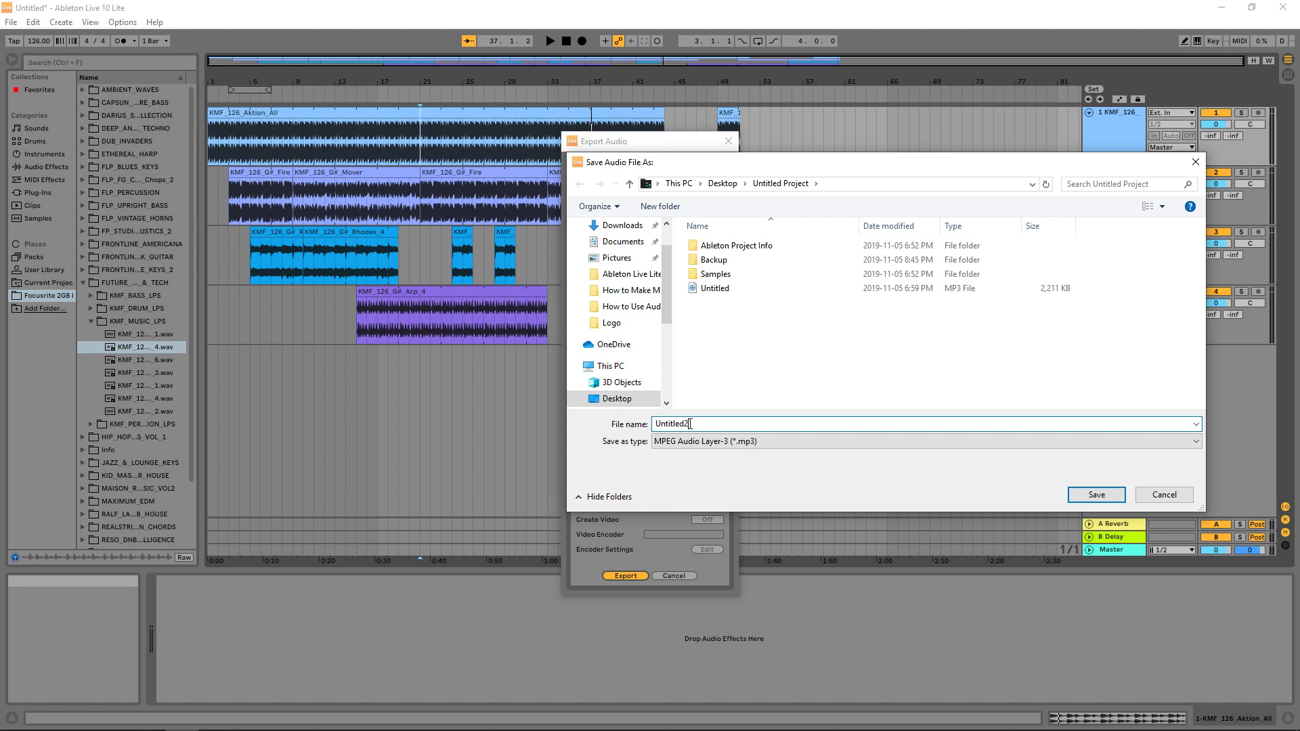
{"action": "left_click", "coordinate": [1096, 495]}
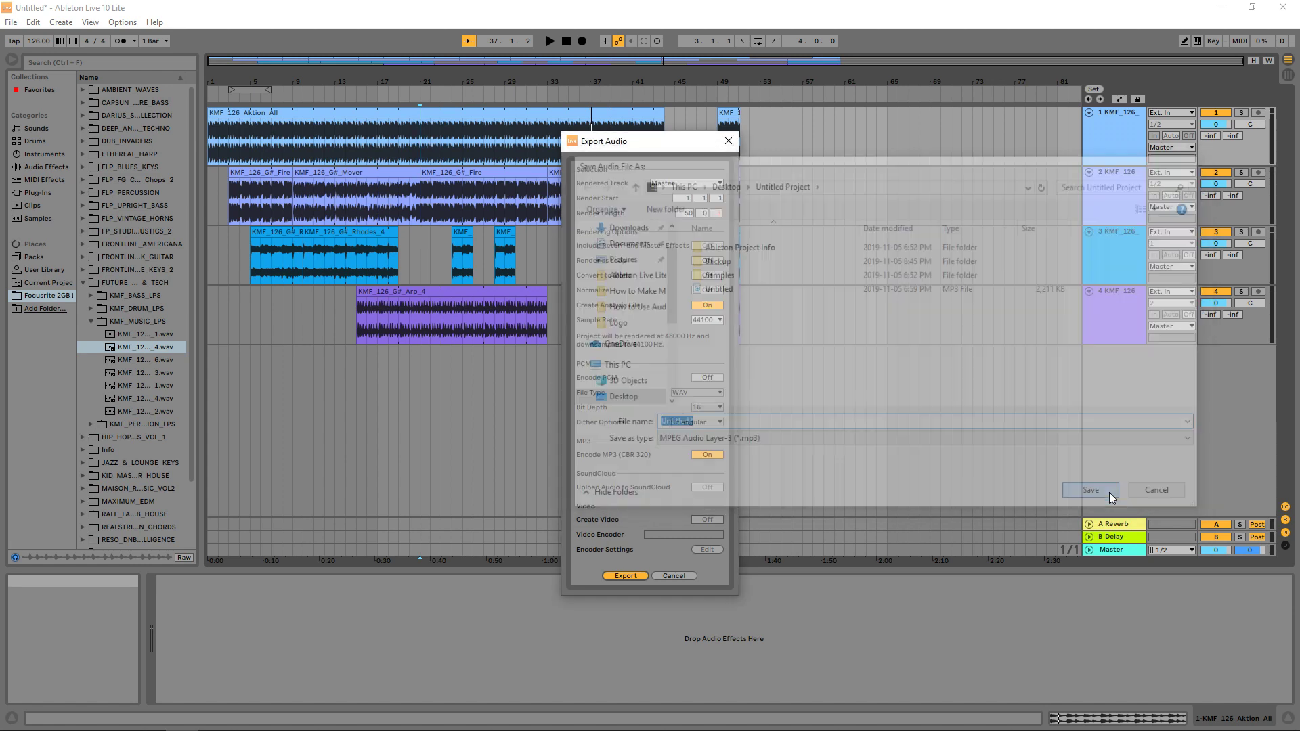